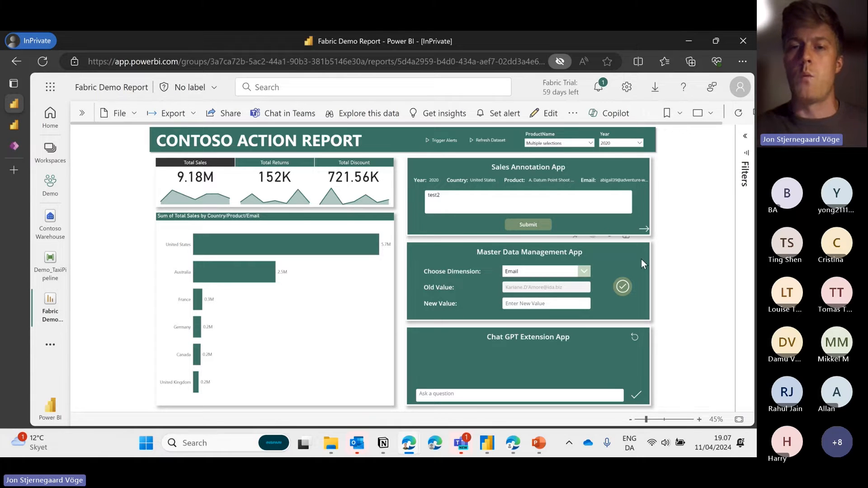
# Delete the 'test2' text from the Sales Annotation comment box and leave the box empty
pyautogui.click(654, 60)
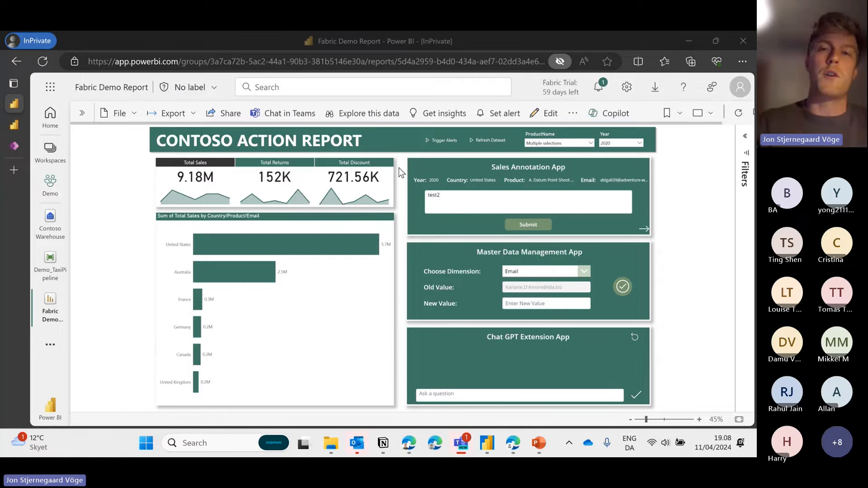
pyautogui.moveTo(479, 199); pyautogui.dragTo(411, 191)
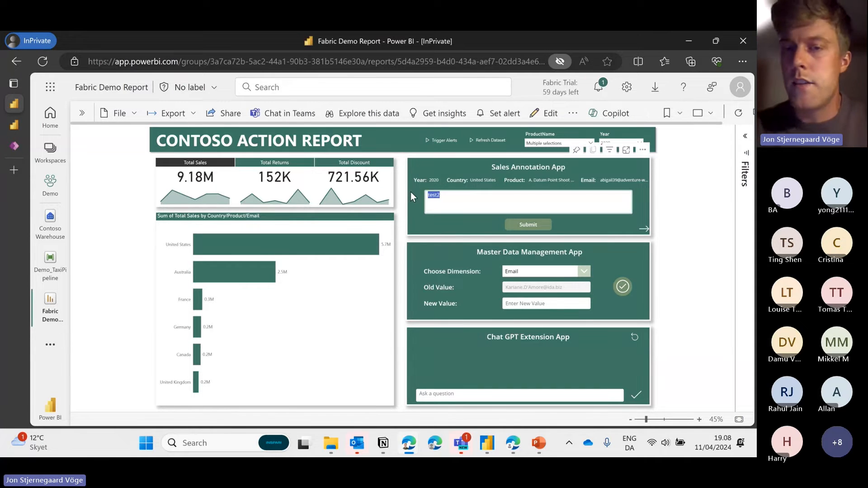
pyautogui.click(463, 197)
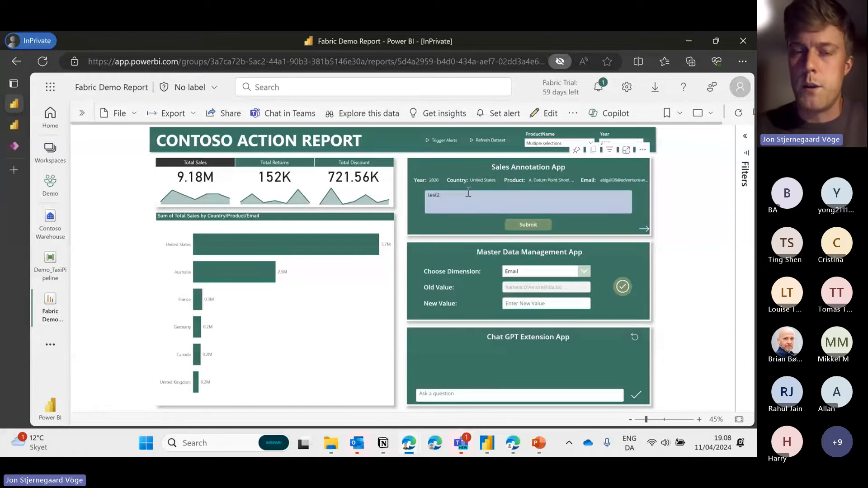
pyautogui.moveTo(465, 196); pyautogui.dragTo(416, 204)
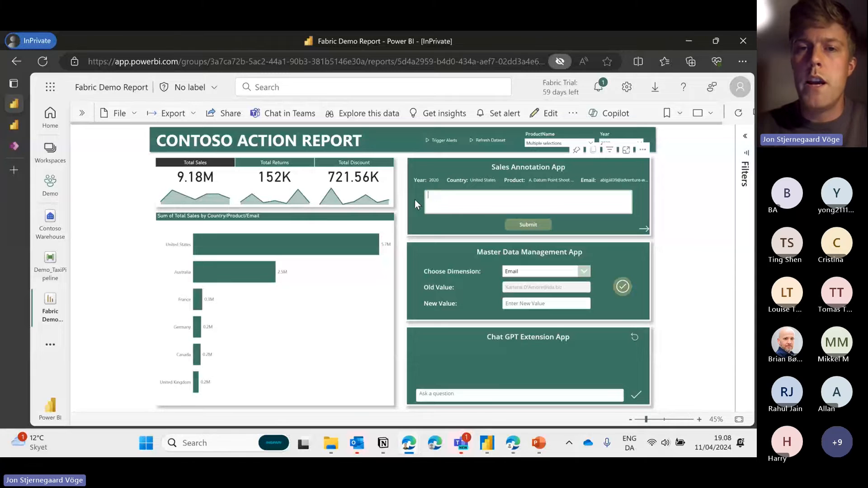
pyautogui.click(408, 169)
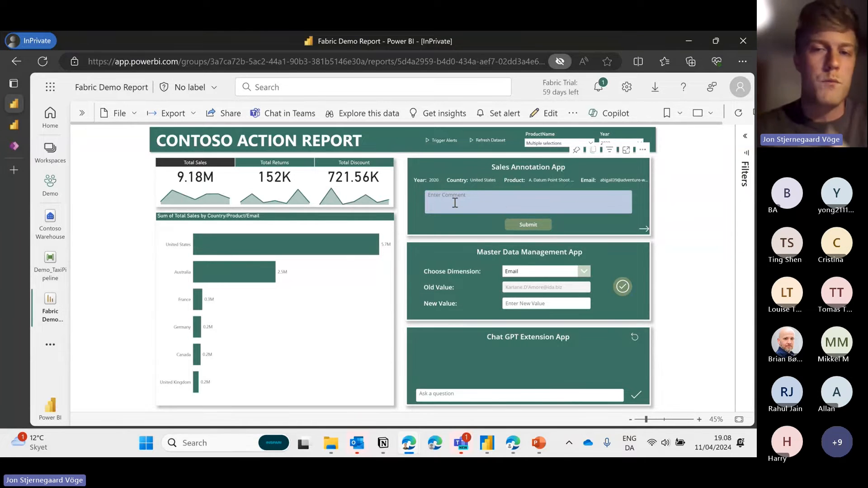
pyautogui.click(457, 203)
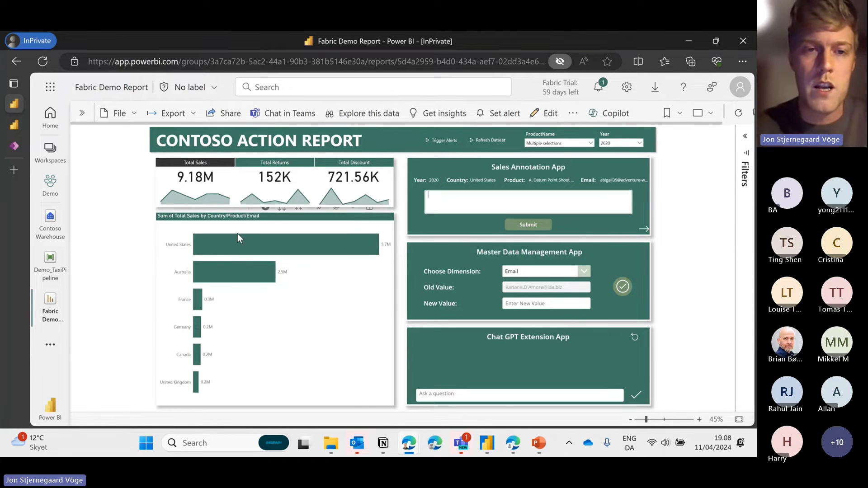
# Drill the sales chart into Australia, then customer emails, and select the top customer's bar
pyautogui.click(185, 274)
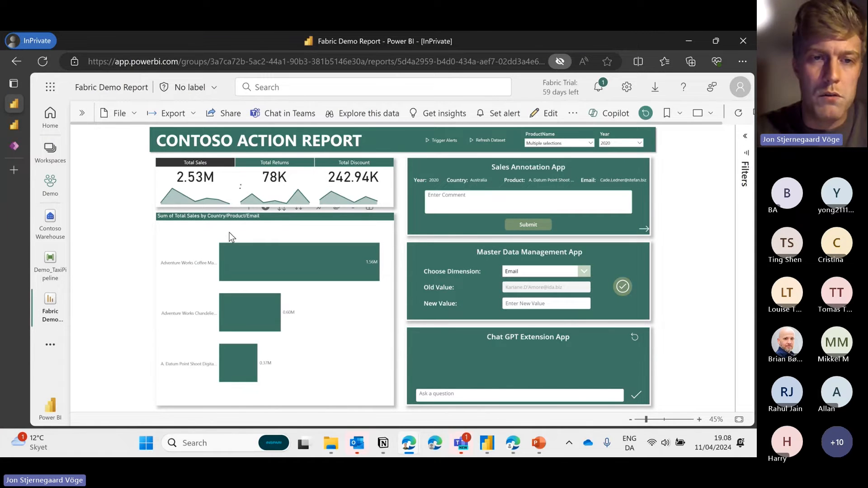
pyautogui.click(196, 261)
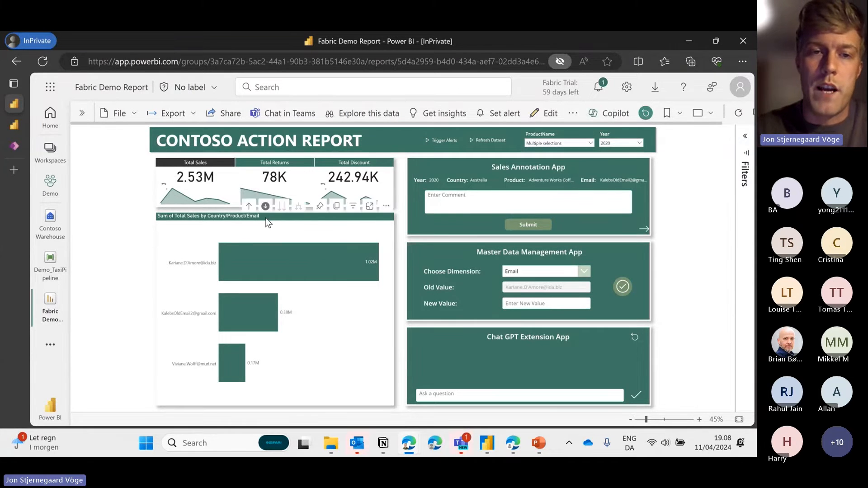
pyautogui.click(204, 262)
# Replace the stored comment with one saying this customer's sales are high, and submit it
pyautogui.click(446, 205)
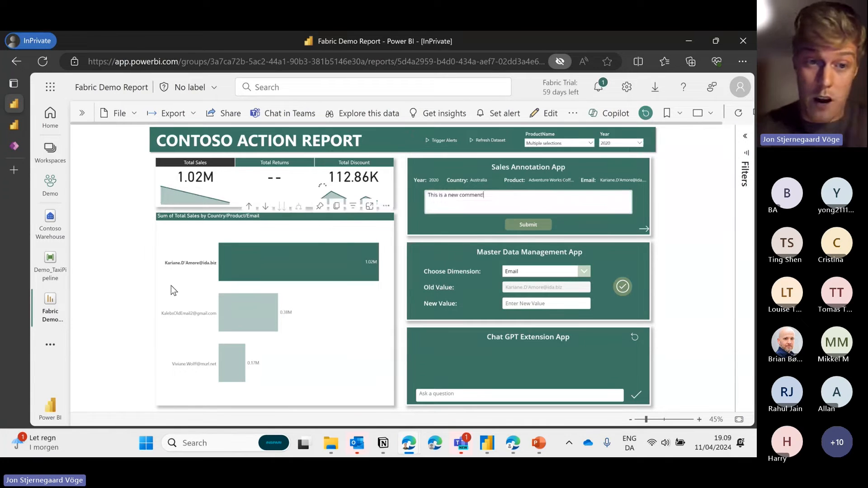
pyautogui.tripleClick(490, 204)
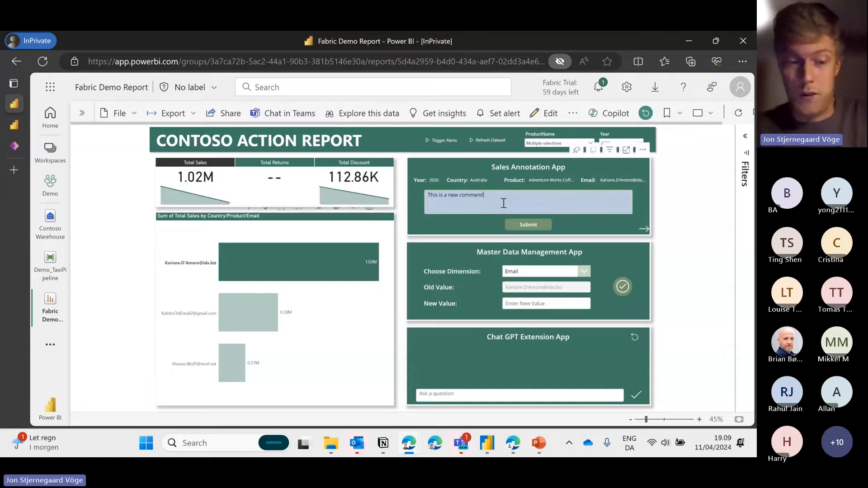
pyautogui.press('BackSpace')
pyautogui.write('Ka')
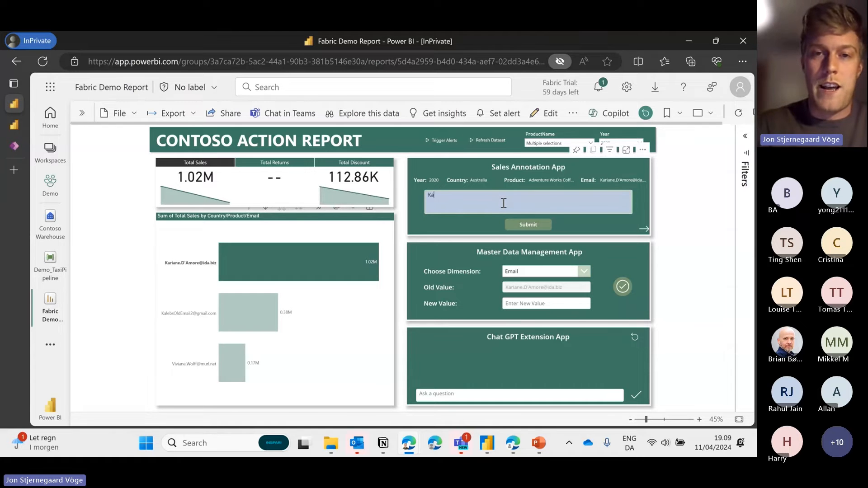
pyautogui.write('rianes sales')
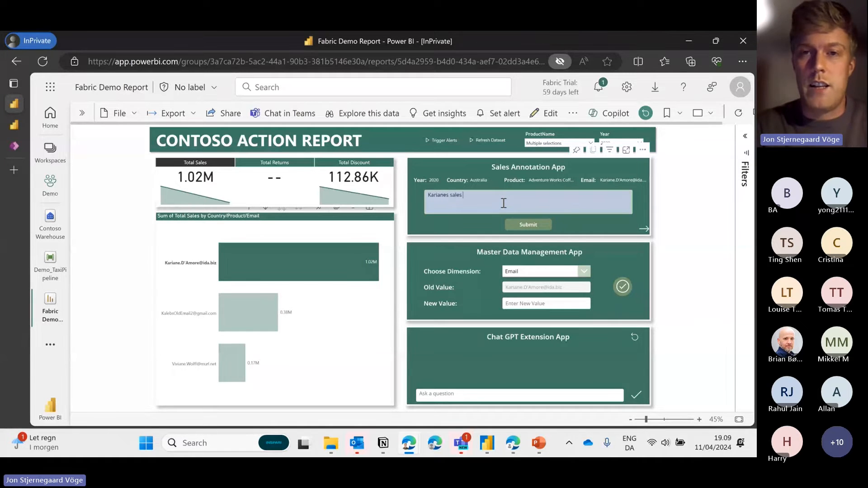
pyautogui.write(' are high!')
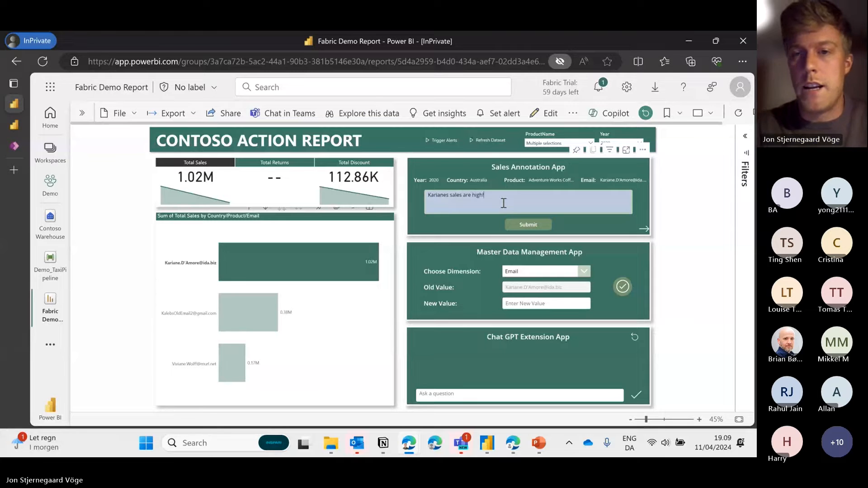
pyautogui.click(525, 223)
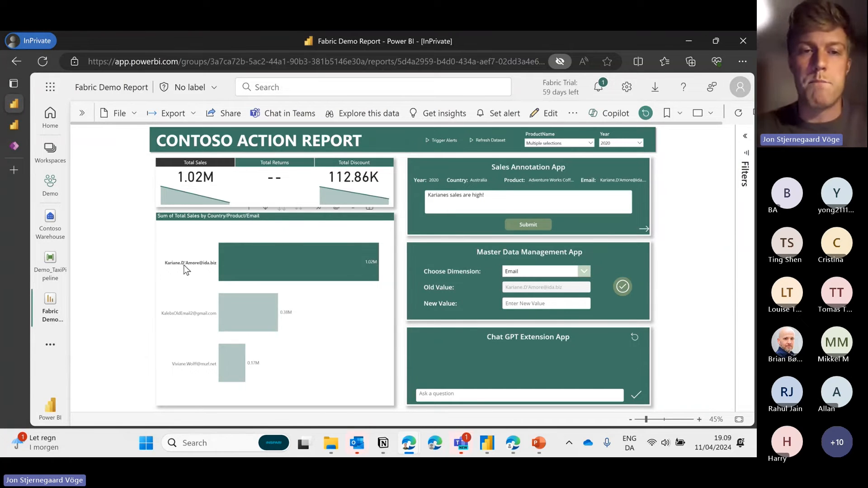
pyautogui.click(189, 313)
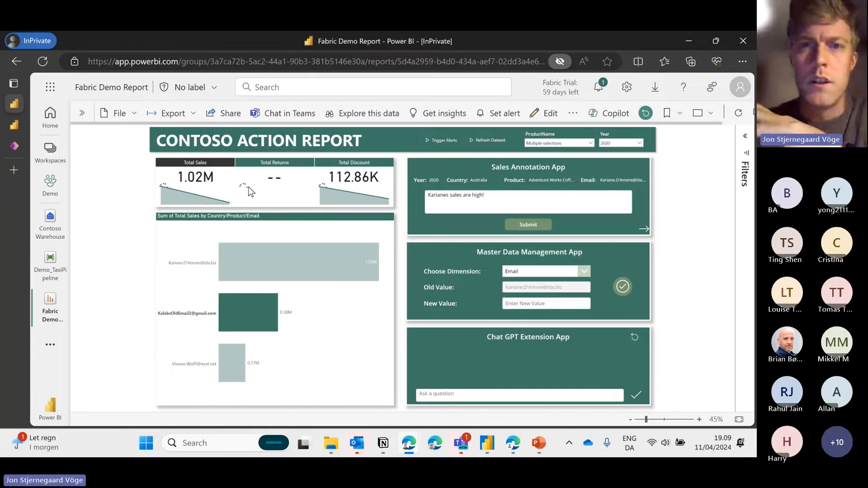
pyautogui.click(248, 207)
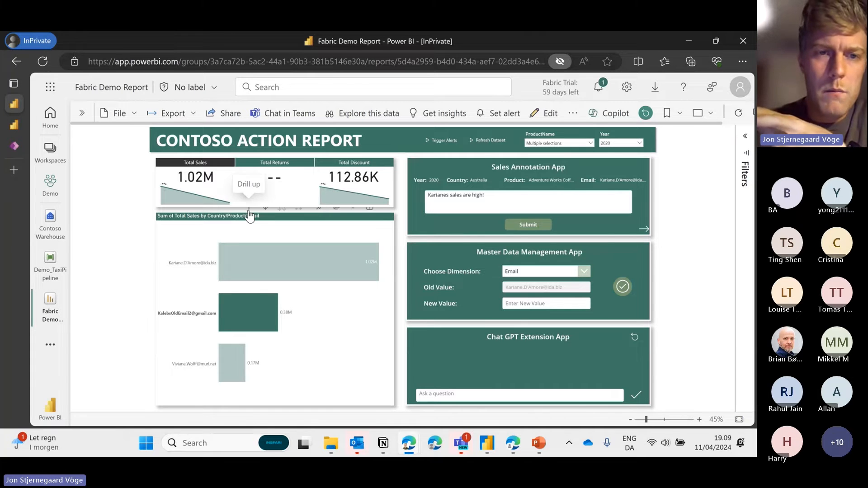
pyautogui.click(184, 315)
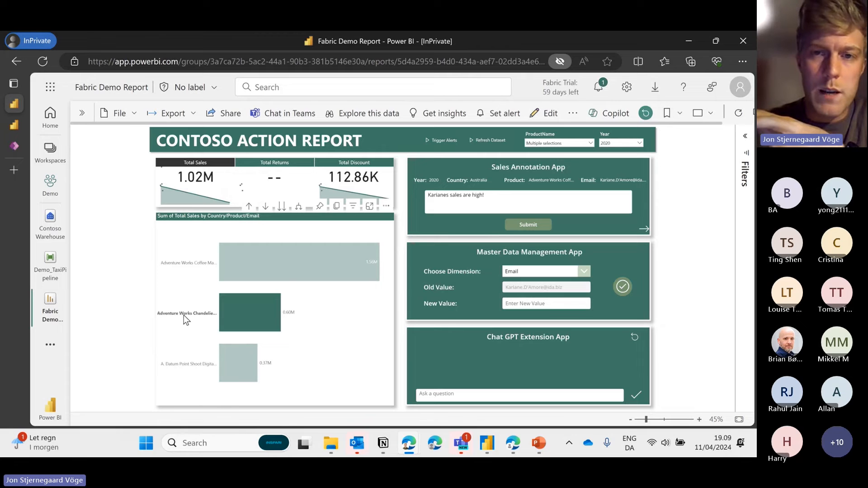
pyautogui.click(183, 316)
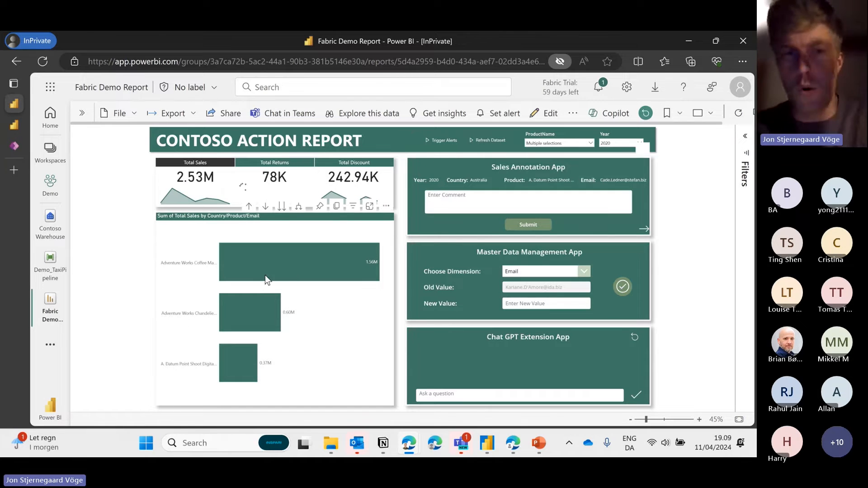
pyautogui.click(265, 206)
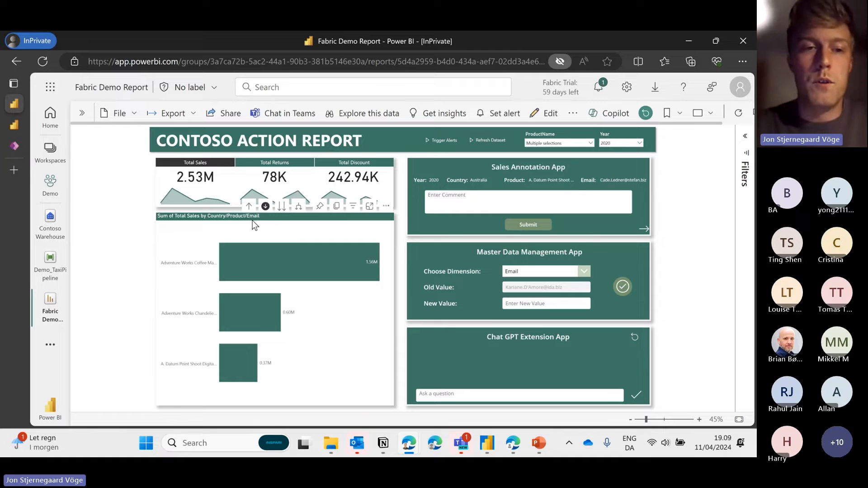
pyautogui.click(191, 264)
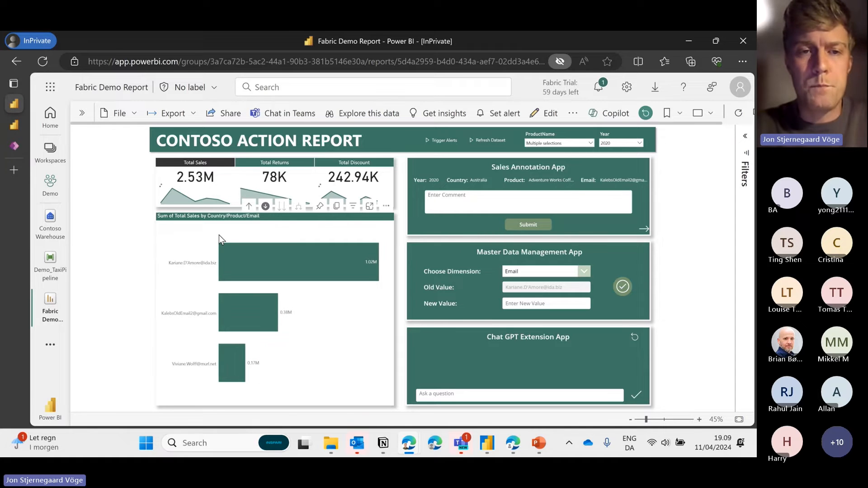
pyautogui.click(195, 262)
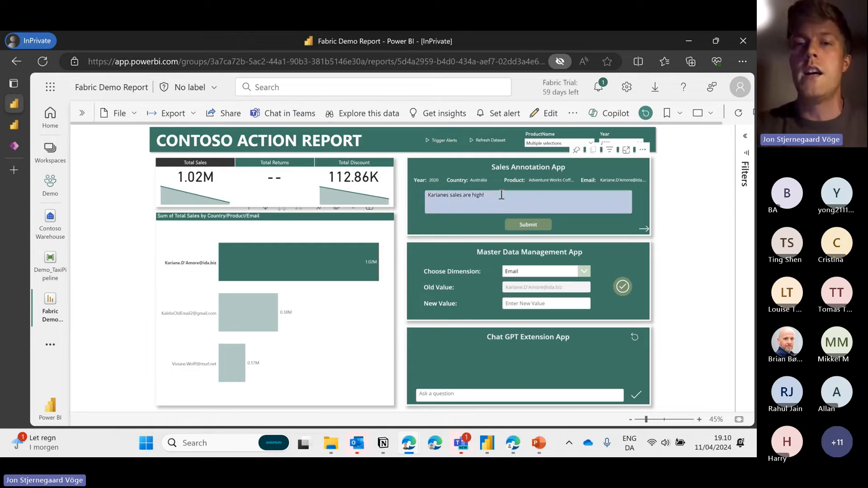
pyautogui.moveTo(502, 195); pyautogui.dragTo(427, 193)
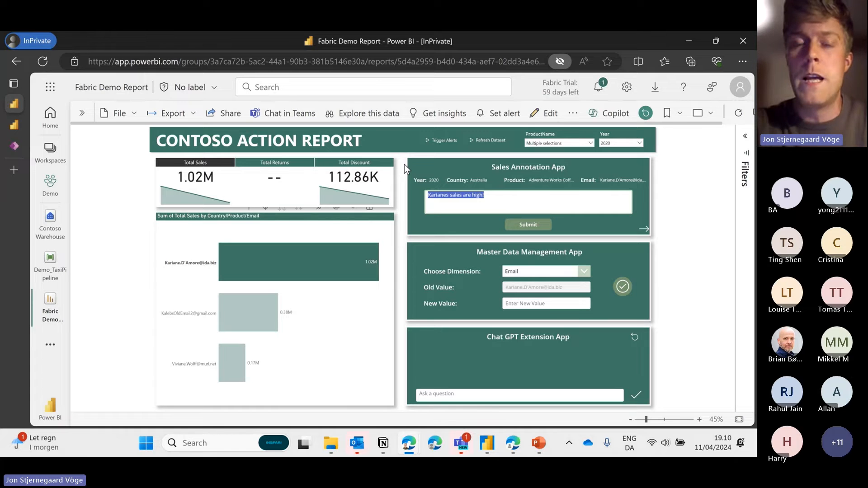
pyautogui.click(490, 194)
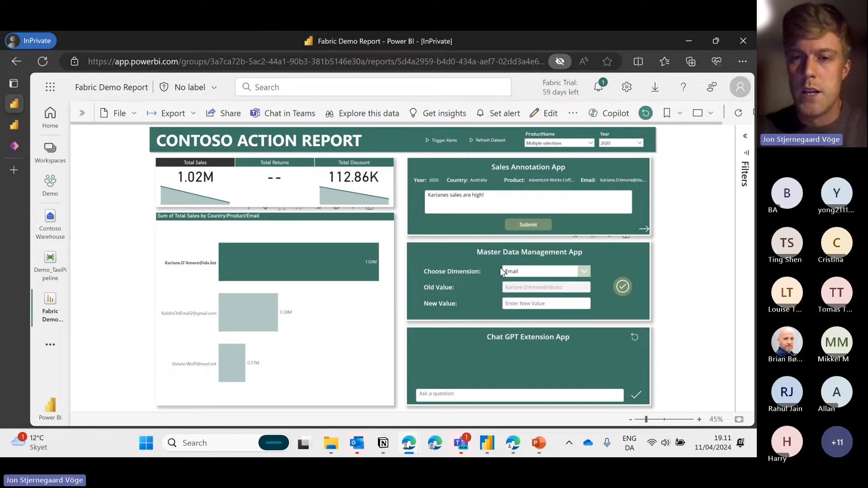
# Replace the second customer's Email with a new address, save it, then clear that sales-bar filter
pyautogui.click(530, 274)
pyautogui.click(547, 276)
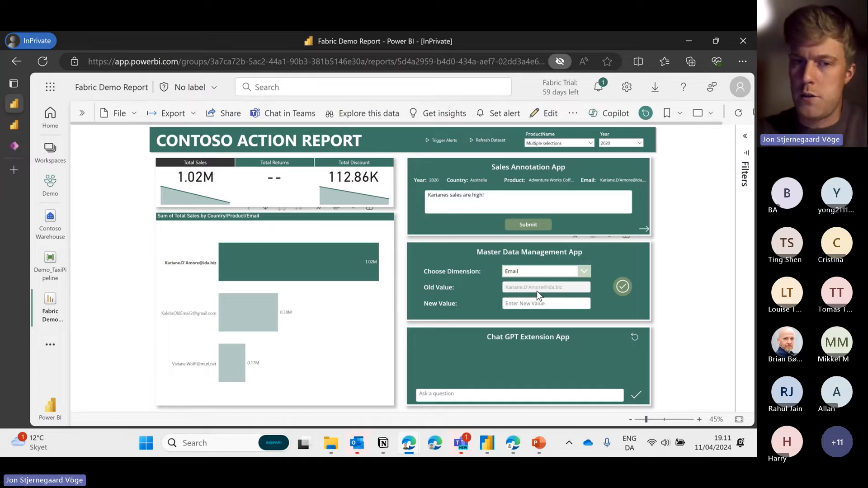
pyautogui.click(178, 313)
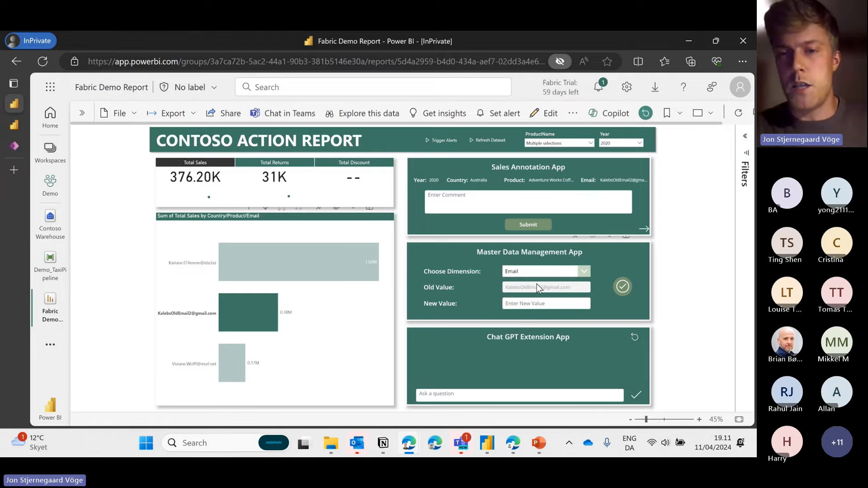
pyautogui.click(533, 303)
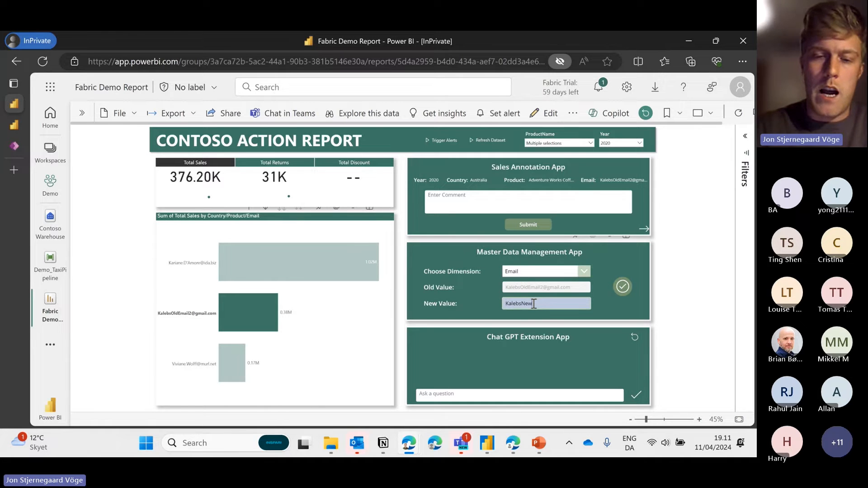
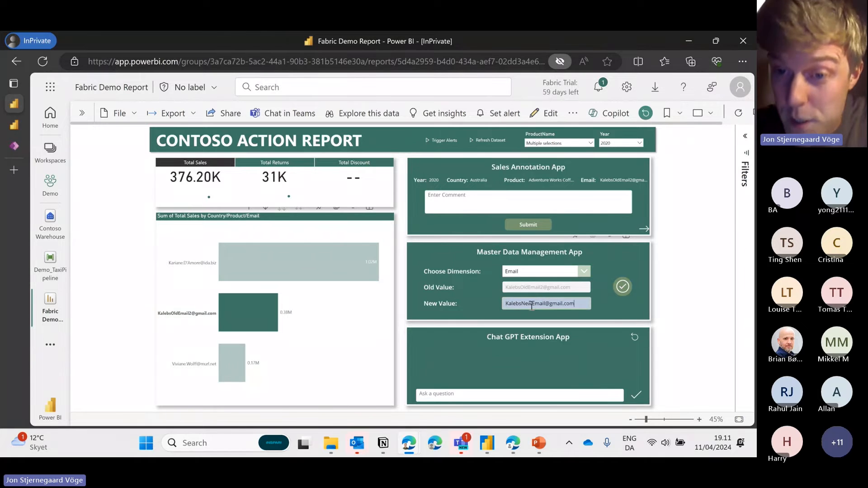
pyautogui.click(622, 287)
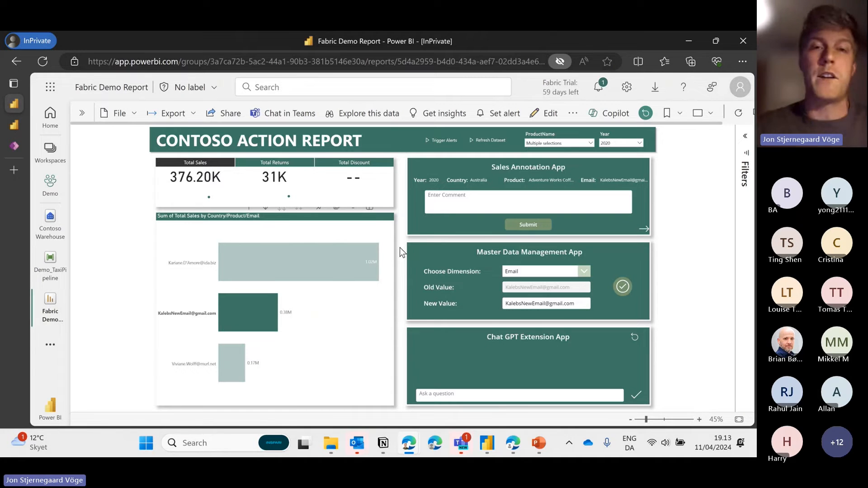
pyautogui.click(213, 311)
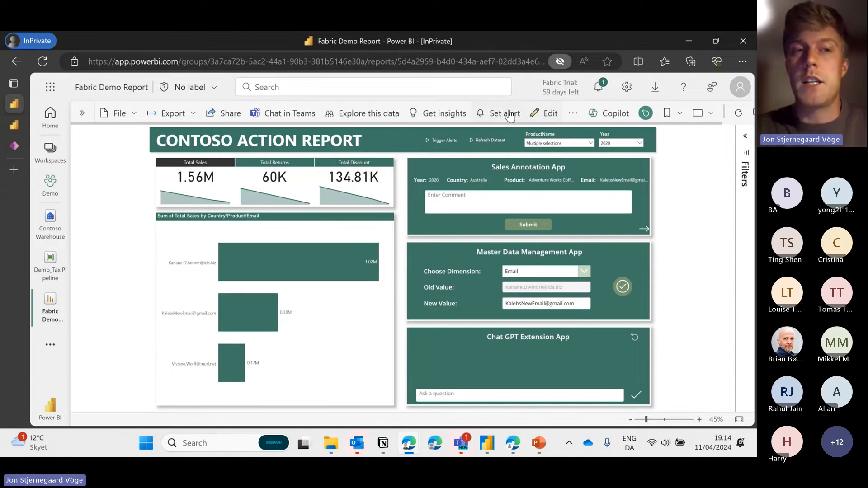
# Enter edit mode and place a new Power Apps visual mid-page beside the KPI cards
pyautogui.click(536, 117)
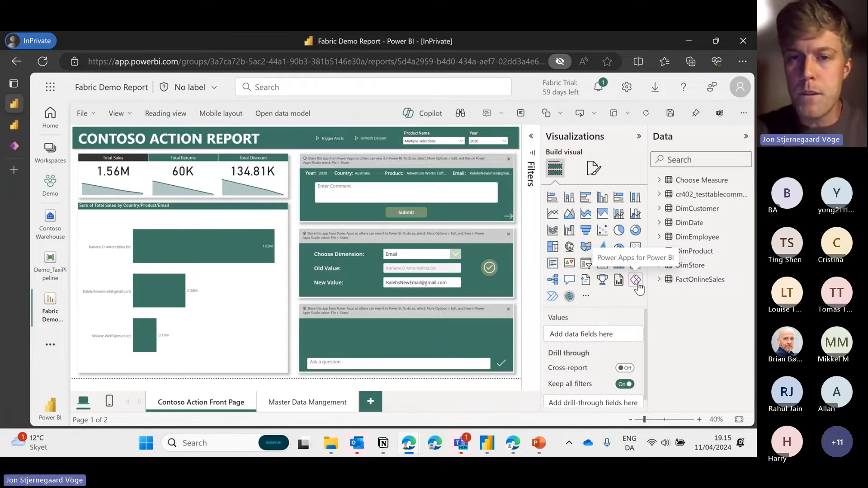
pyautogui.click(636, 282)
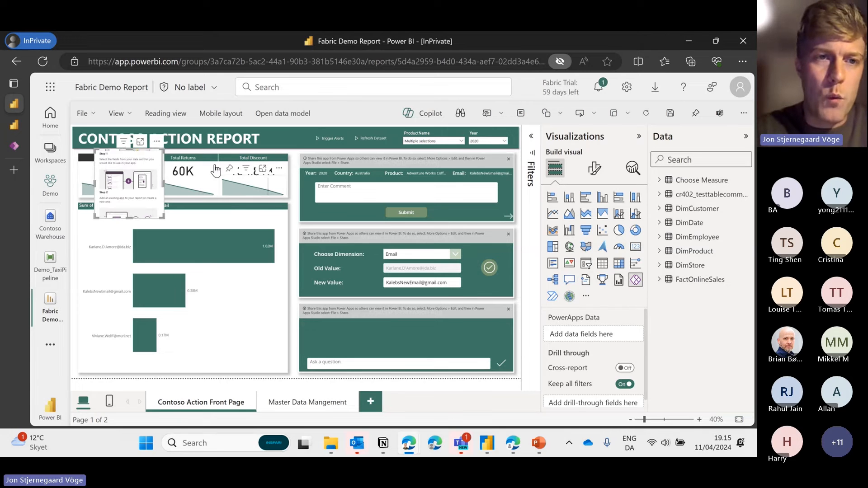
pyautogui.moveTo(162, 207); pyautogui.dragTo(369, 301)
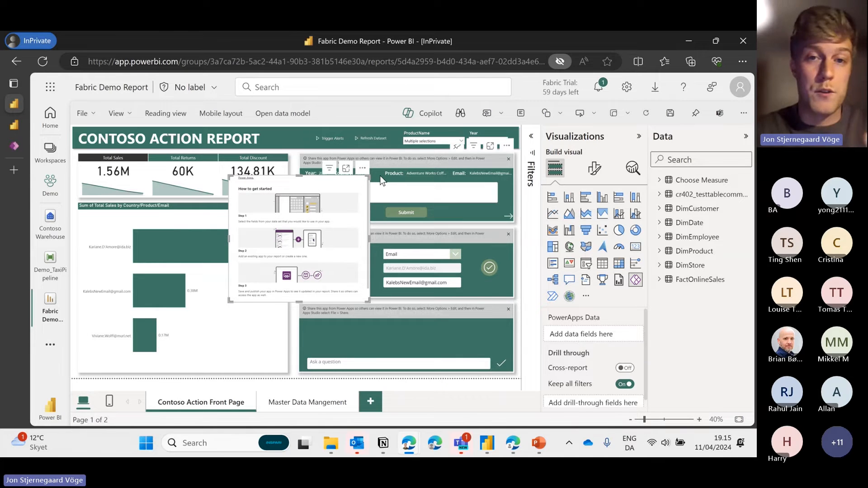
pyautogui.moveTo(366, 171); pyautogui.dragTo(358, 224)
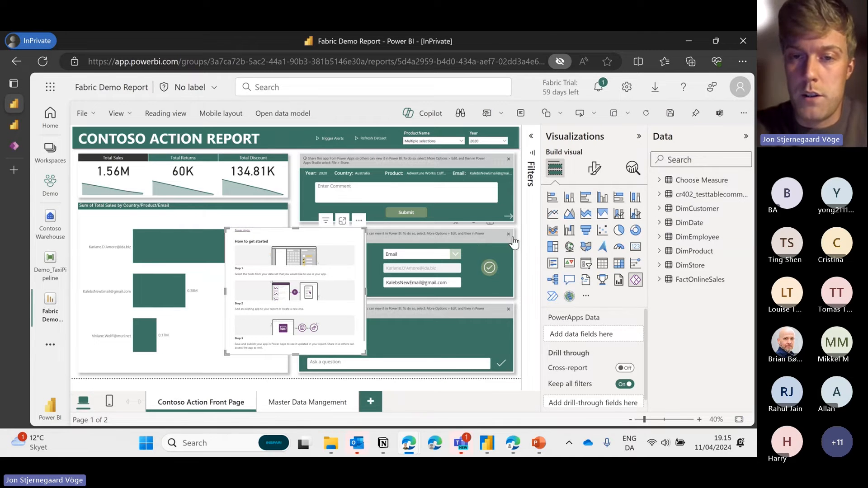
pyautogui.click(514, 233)
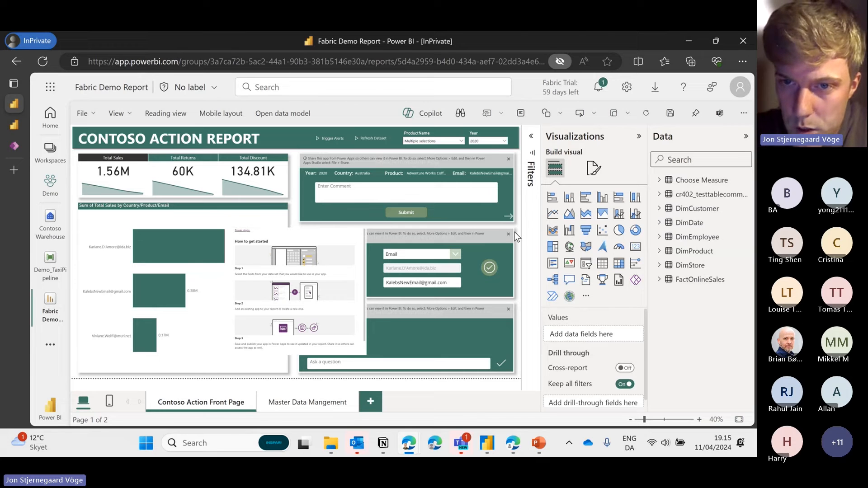
# Select the Power Apps visual and add DimEmployee's EmailAddress to its PowerApps Data
pyautogui.click(514, 232)
pyautogui.scroll(-1, 599, 357)
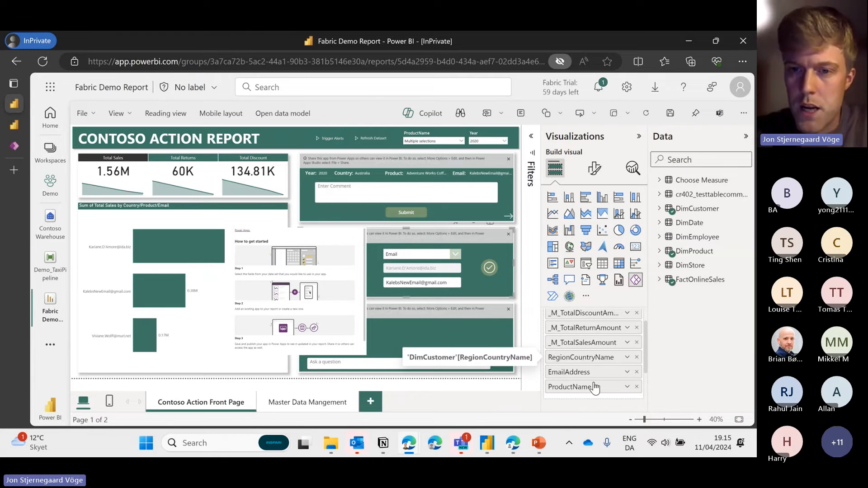
pyautogui.click(345, 311)
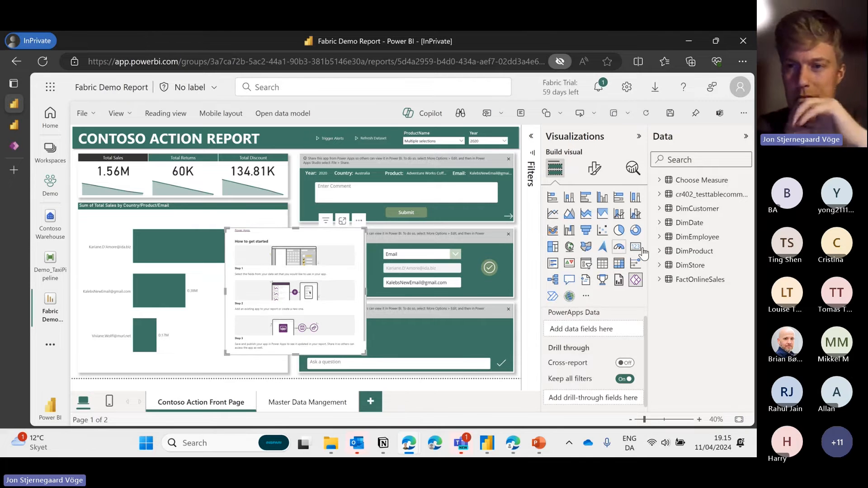
pyautogui.click(660, 236)
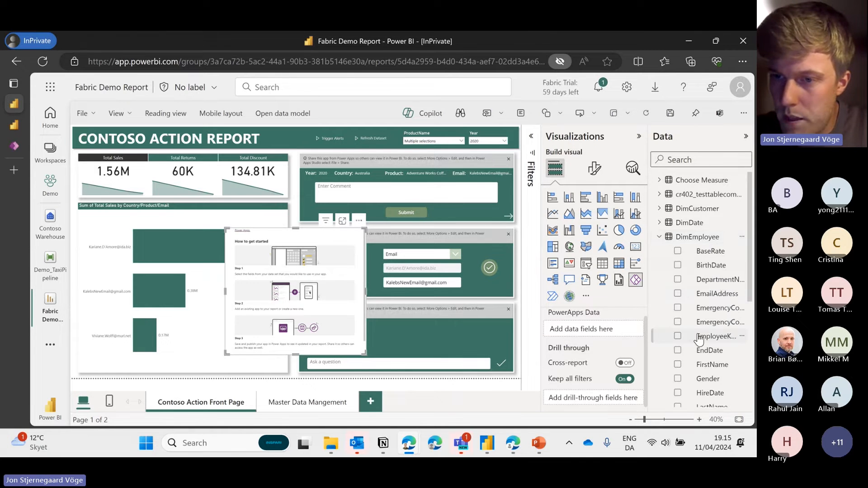
pyautogui.scroll(-4, 699, 339)
pyautogui.scroll(3, 698, 353)
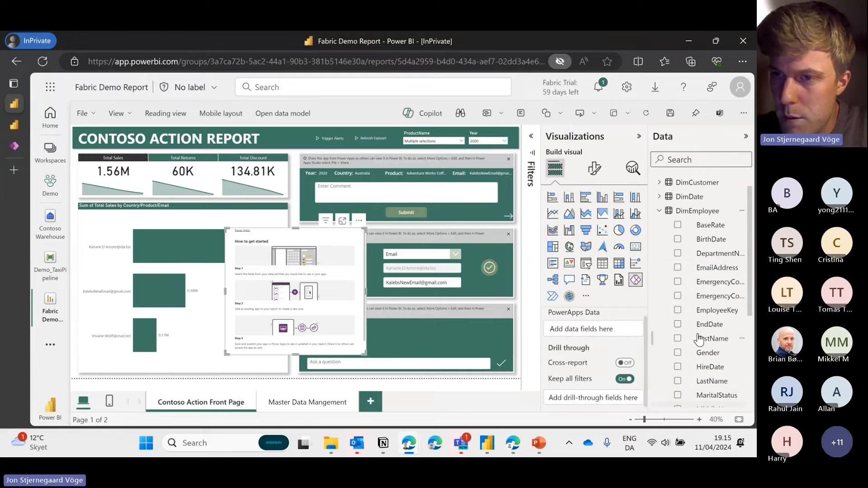
pyautogui.click(678, 267)
pyautogui.click(659, 237)
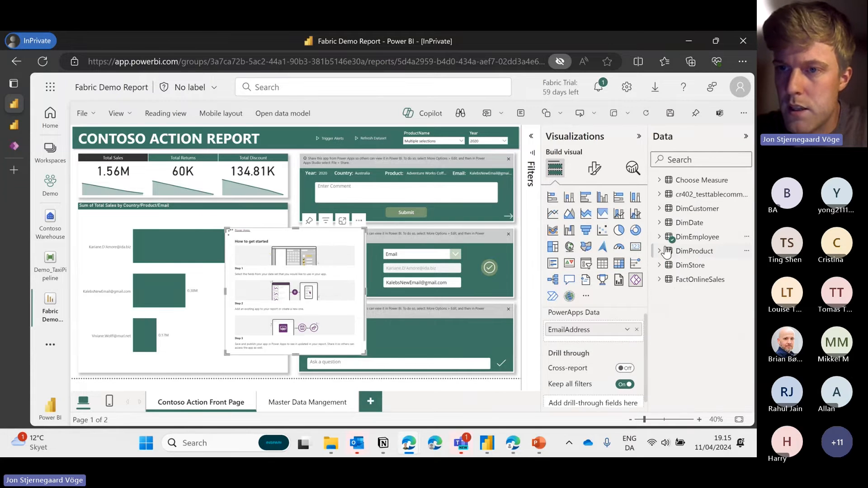
# Add _M_TotalSalesAmount and RegionCountryName to the visual, then shift it up and right
pyautogui.click(659, 278)
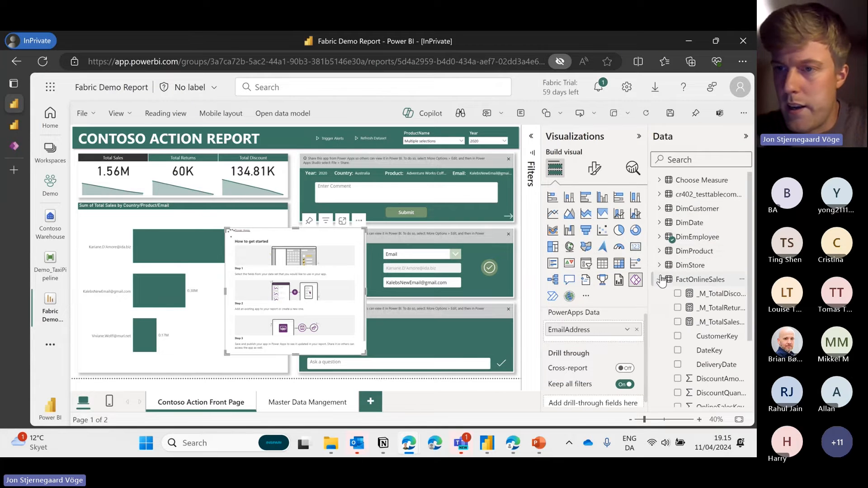
pyautogui.click(677, 322)
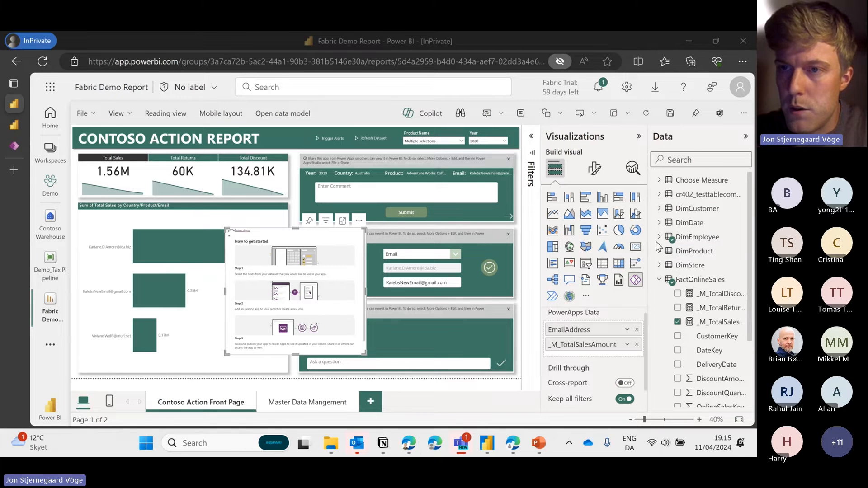
pyautogui.click(664, 209)
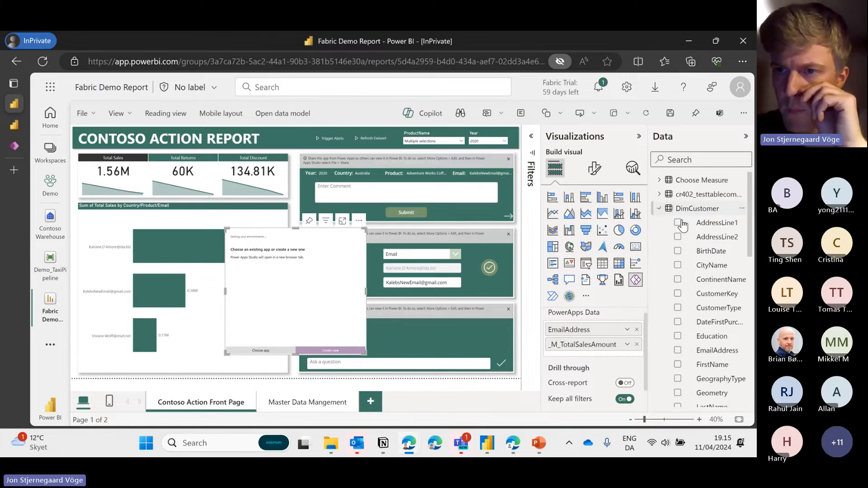
pyautogui.scroll(-5, 684, 254)
pyautogui.scroll(-3, 683, 255)
pyautogui.click(677, 242)
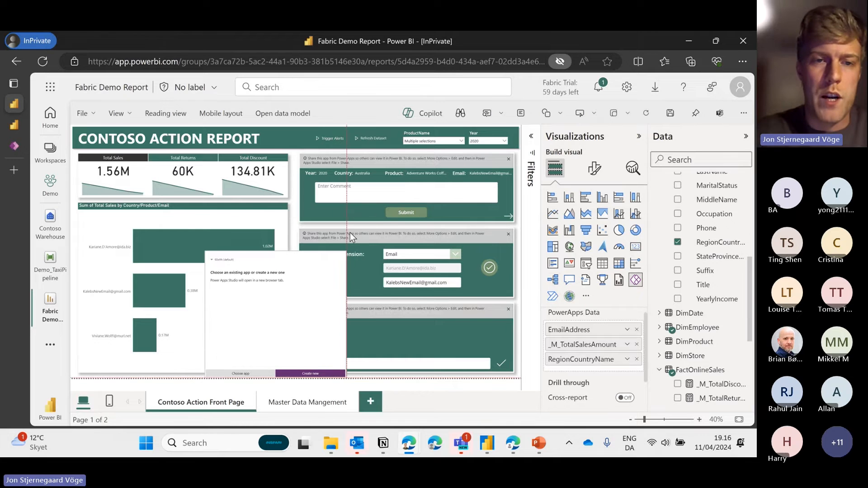
pyautogui.moveTo(350, 232); pyautogui.dragTo(359, 193)
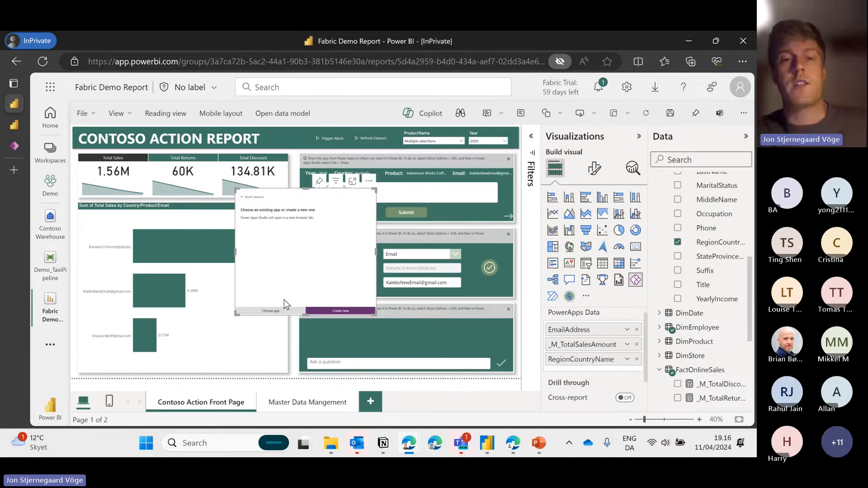
# Choose Create new in the Power Apps visual to start a new canvas app
pyautogui.click(324, 311)
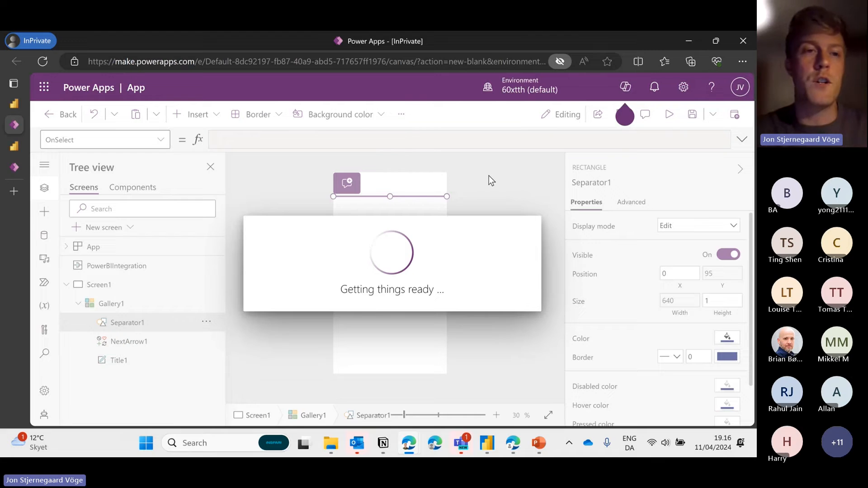
# Move Gallery1 to the top of Screen1 and stretch it to a height of 1136
pyautogui.moveTo(390, 243); pyautogui.dragTo(384, 204)
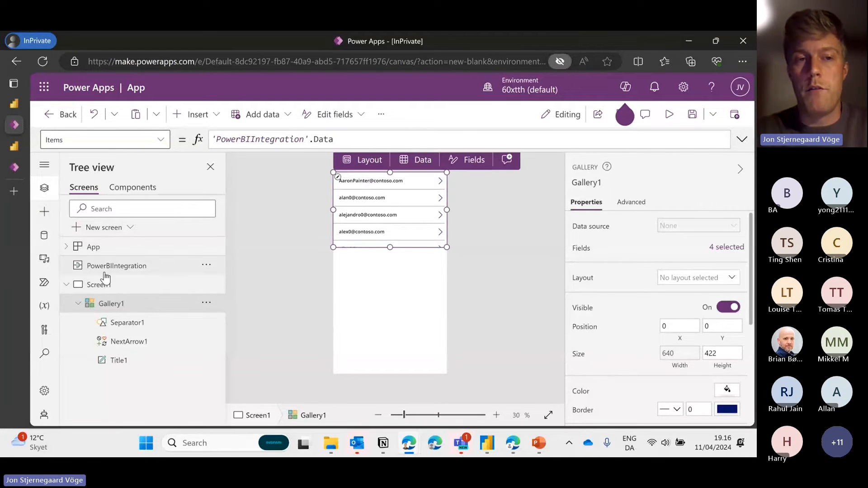
pyautogui.click(98, 286)
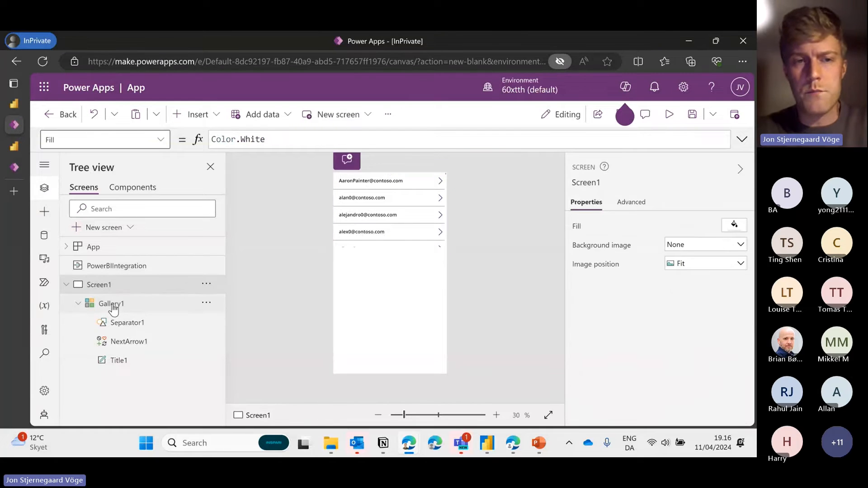
pyautogui.click(107, 304)
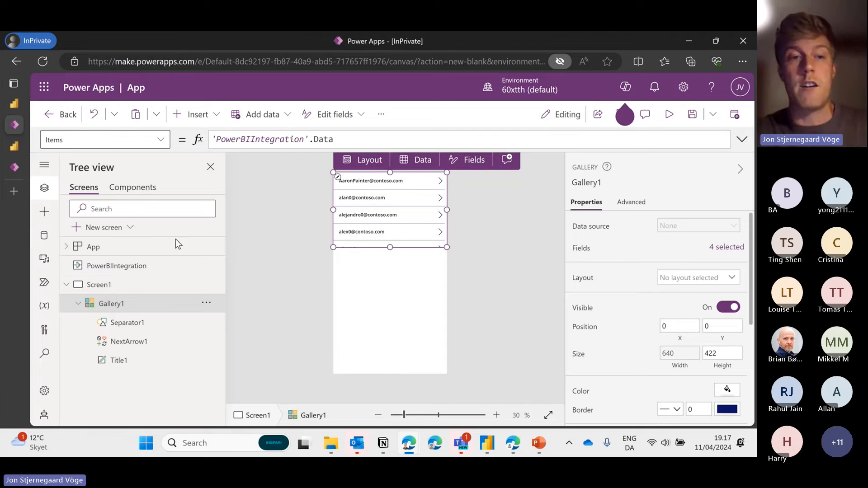
pyautogui.click(154, 269)
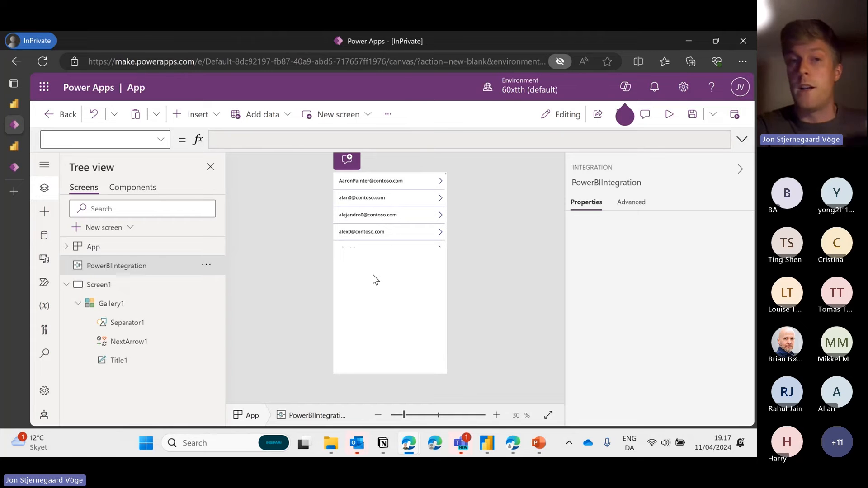
pyautogui.click(387, 245)
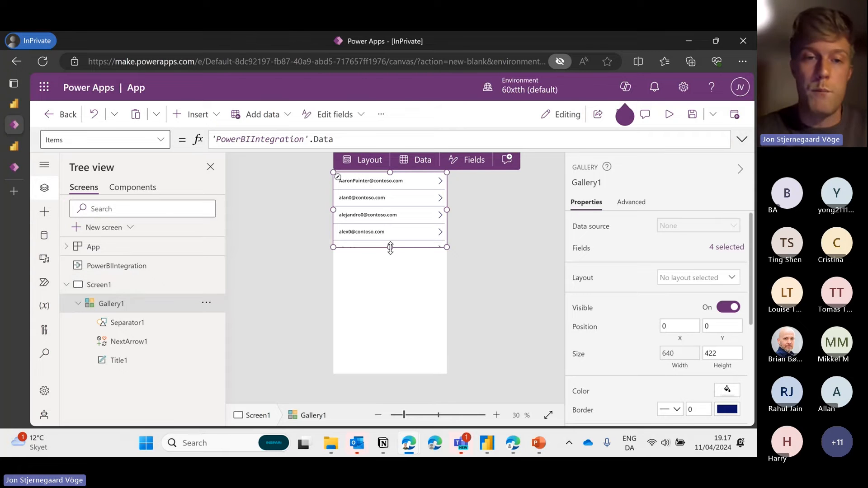
pyautogui.moveTo(390, 247); pyautogui.dragTo(389, 389)
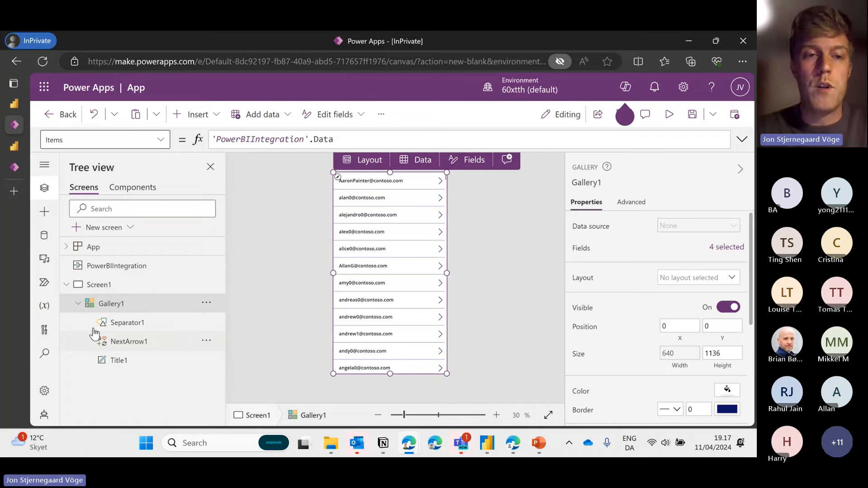
pyautogui.moveTo(344, 138); pyautogui.dragTo(211, 139)
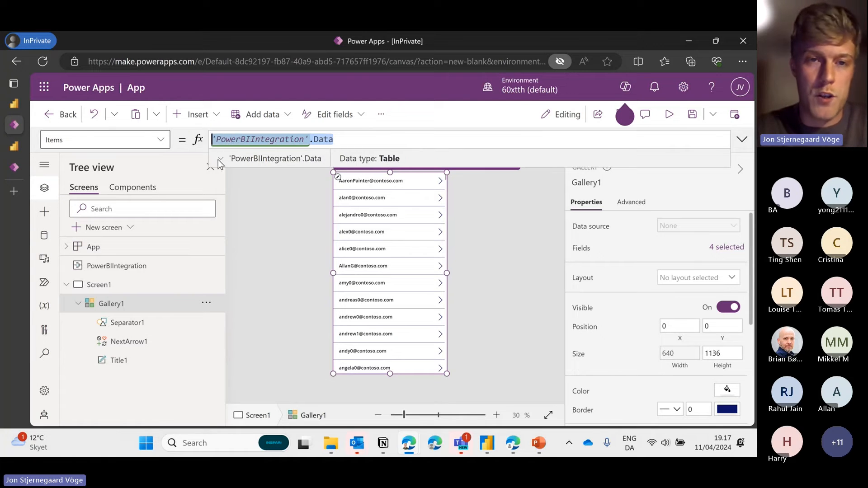
# Preview the Items formula's PowerBIIntegration data, then shrink Gallery1 to height 489 with five rows
pyautogui.click(221, 157)
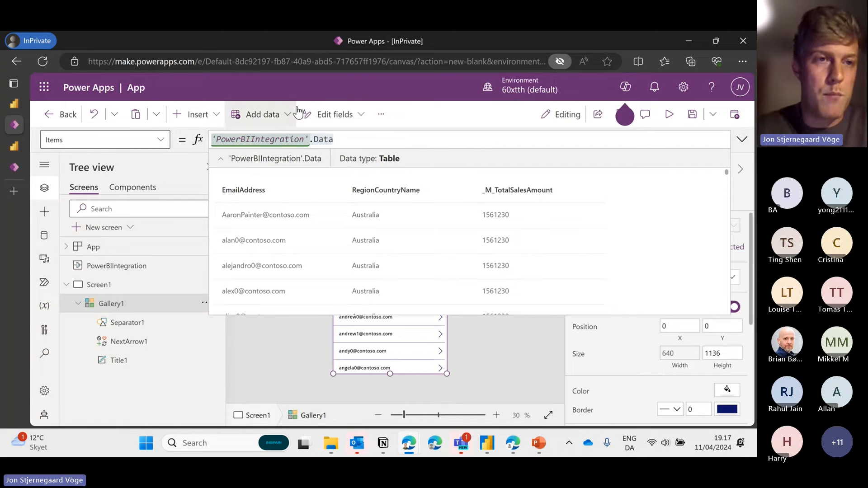
pyautogui.click(742, 141)
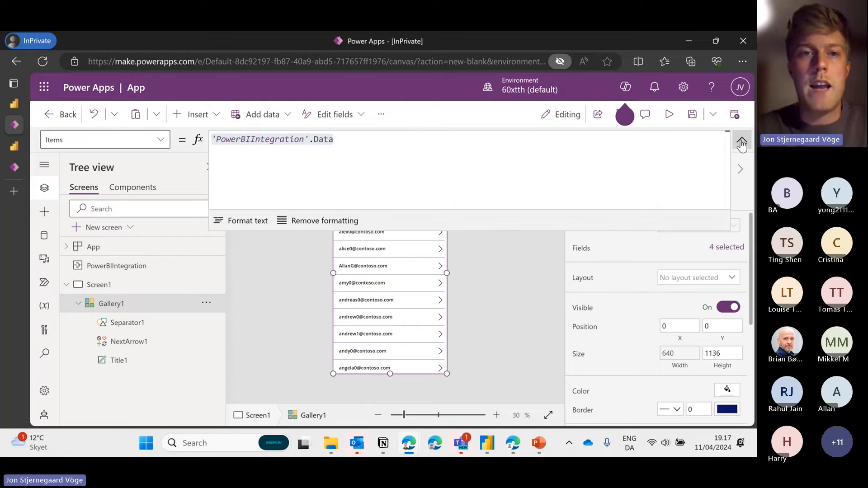
pyautogui.click(743, 141)
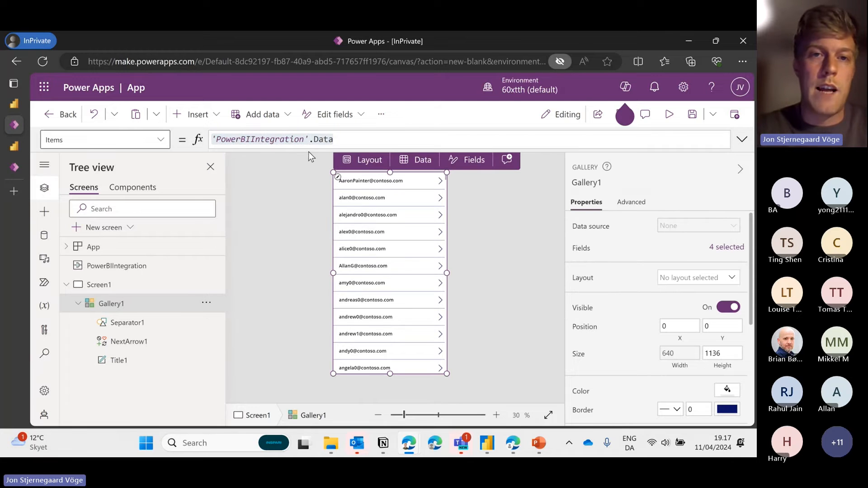
pyautogui.click(342, 139)
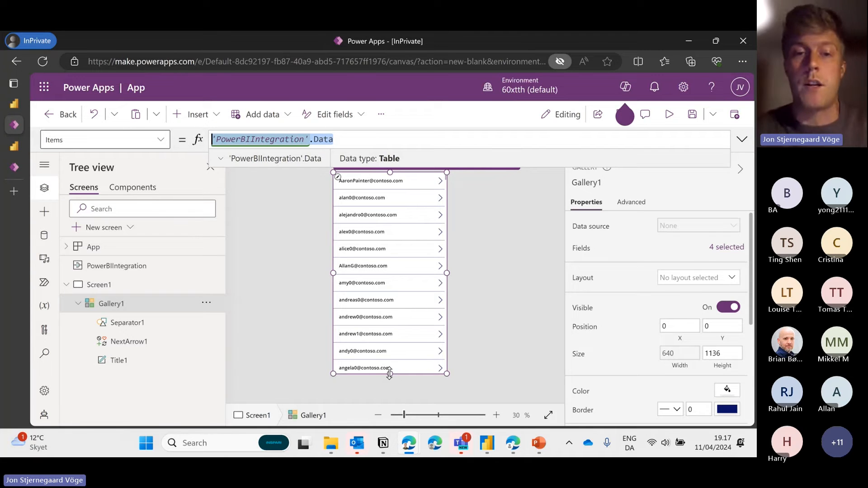
pyautogui.moveTo(390, 373); pyautogui.dragTo(390, 259)
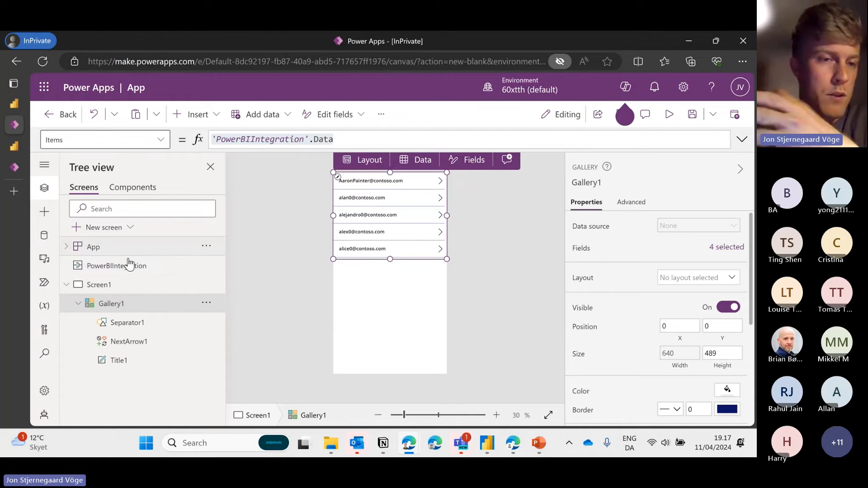
pyautogui.click(119, 267)
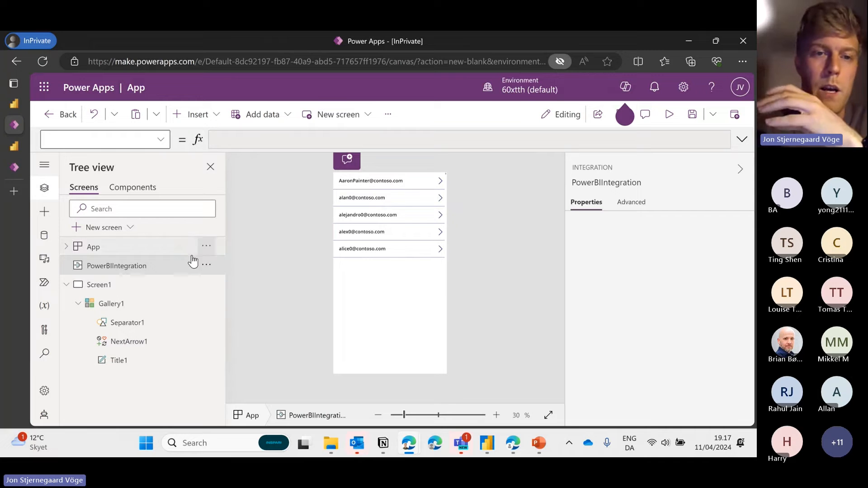
# Add a SQL Server data source via 'sql' search, reusing the existing connection, up to the server name field
pyautogui.click(42, 239)
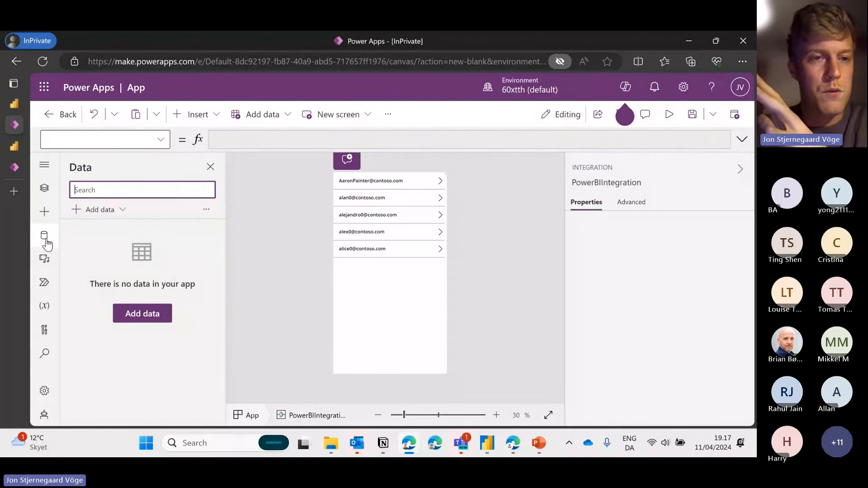
pyautogui.click(115, 210)
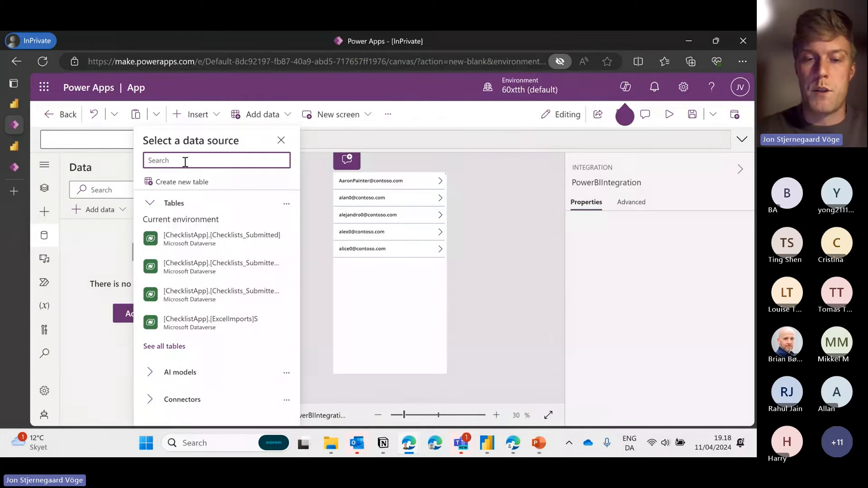
pyautogui.write('sql')
pyautogui.moveTo(220, 348)
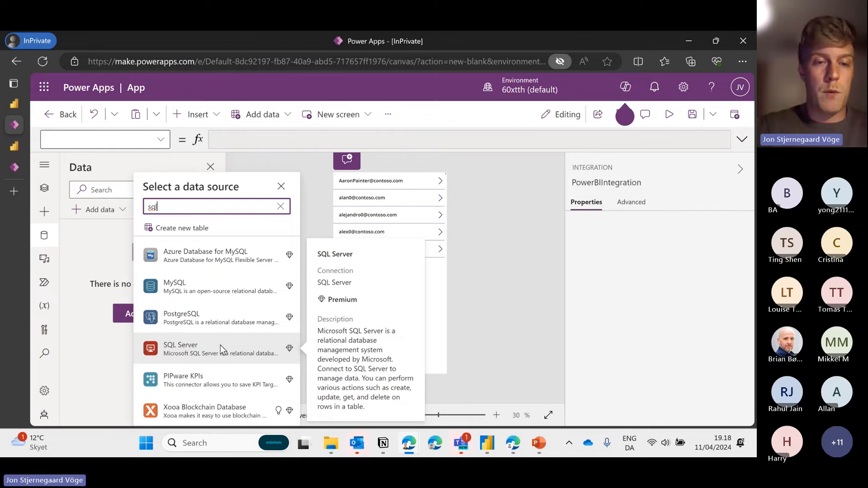
pyautogui.click(221, 346)
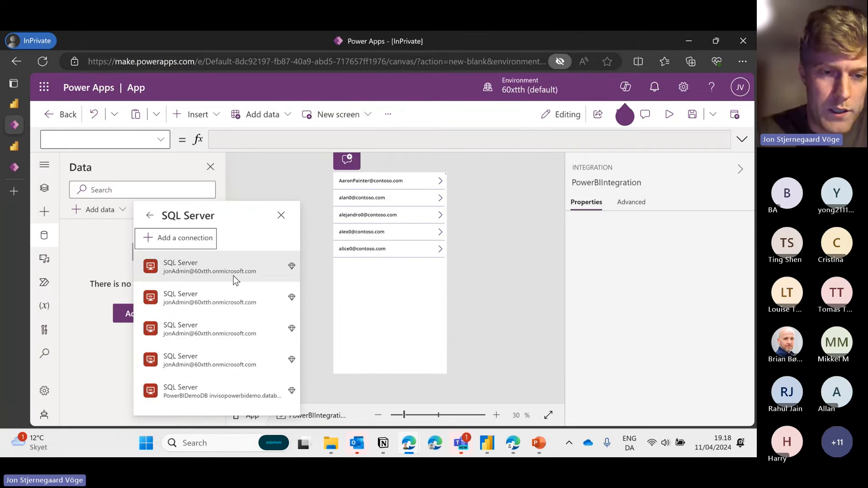
pyautogui.click(219, 270)
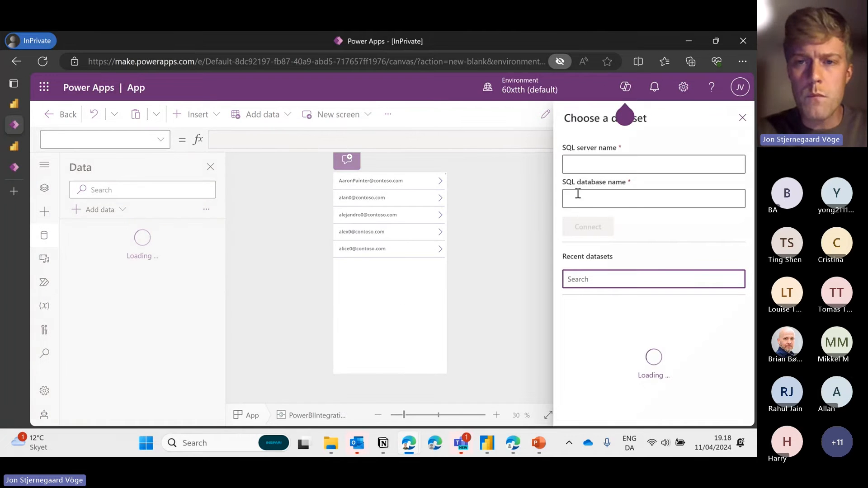
pyautogui.click(599, 163)
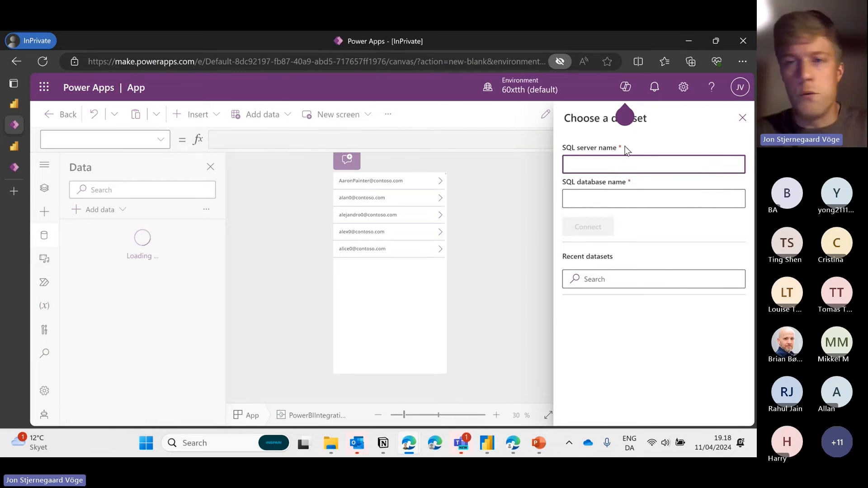
pyautogui.click(10, 150)
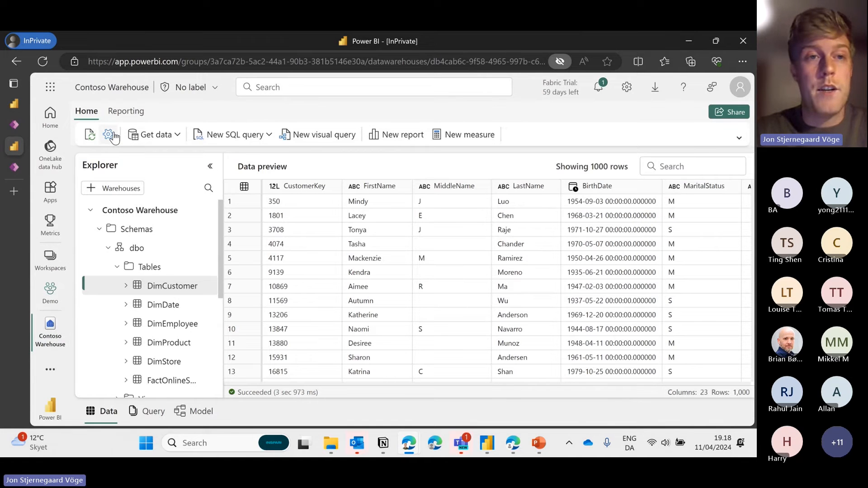
# Copy the SQL connection string from Contoso Warehouse settings and go back to Power Apps
pyautogui.click(109, 136)
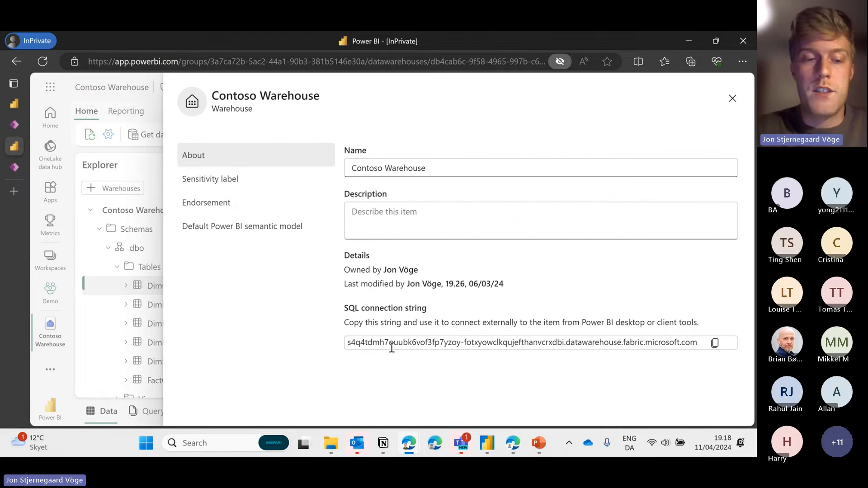
pyautogui.hotkey('ctrl', 'a')
pyautogui.click(382, 342)
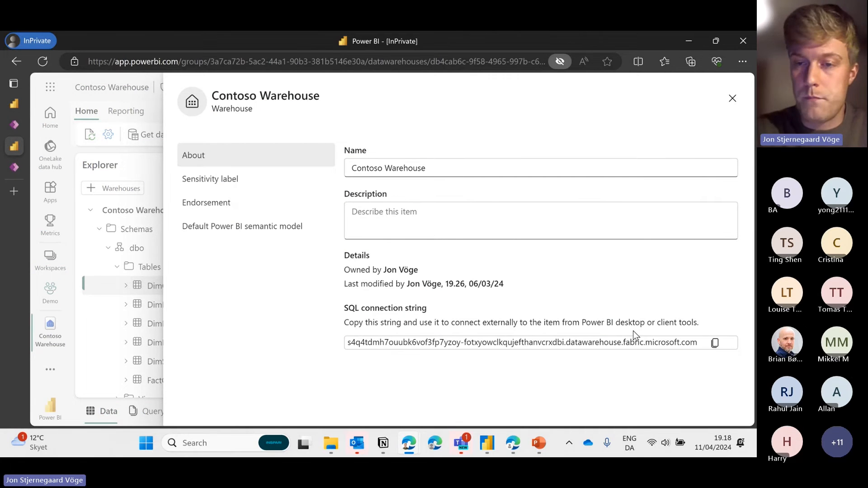
pyautogui.click(713, 346)
pyautogui.click(640, 395)
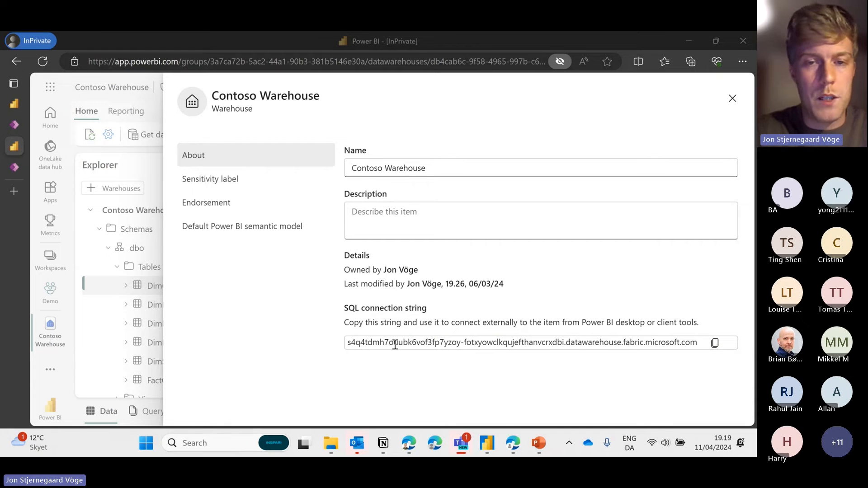
pyautogui.moveTo(10, 146)
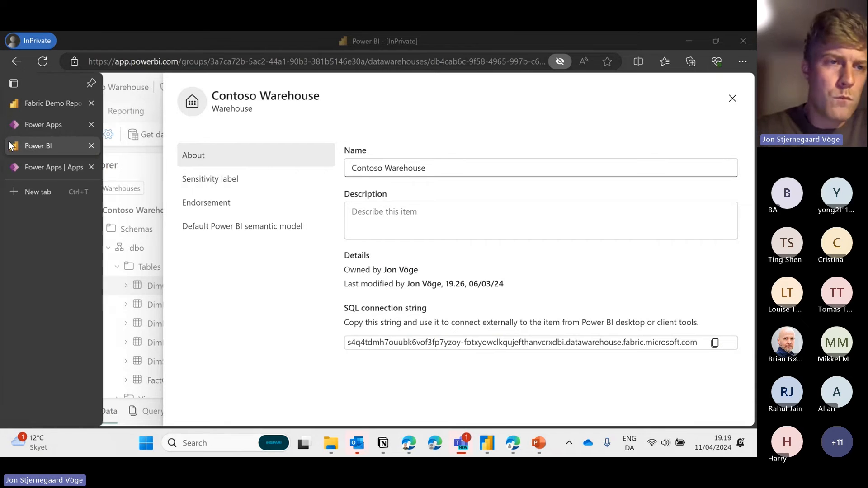
pyautogui.click(8, 128)
# Connect to the SQL server from the pasted connection string, using database Contoso Warehouse
pyautogui.click(630, 167)
pyautogui.hotkey('ctrl', 'v')
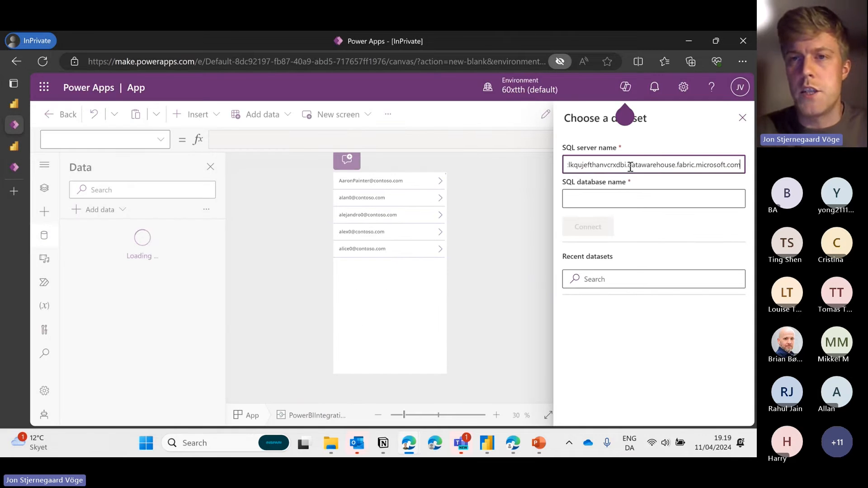
pyautogui.click(620, 195)
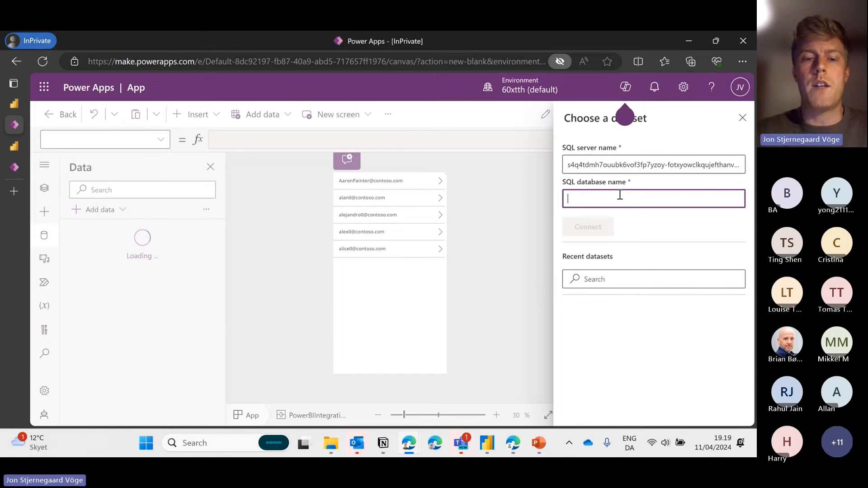
pyautogui.write('Contoso Ware')
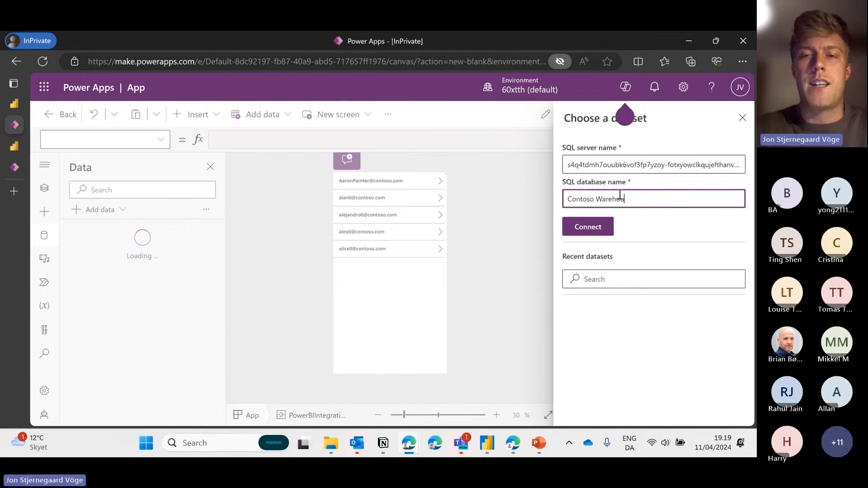
pyautogui.write('house')
pyautogui.moveTo(639, 196); pyautogui.dragTo(552, 197)
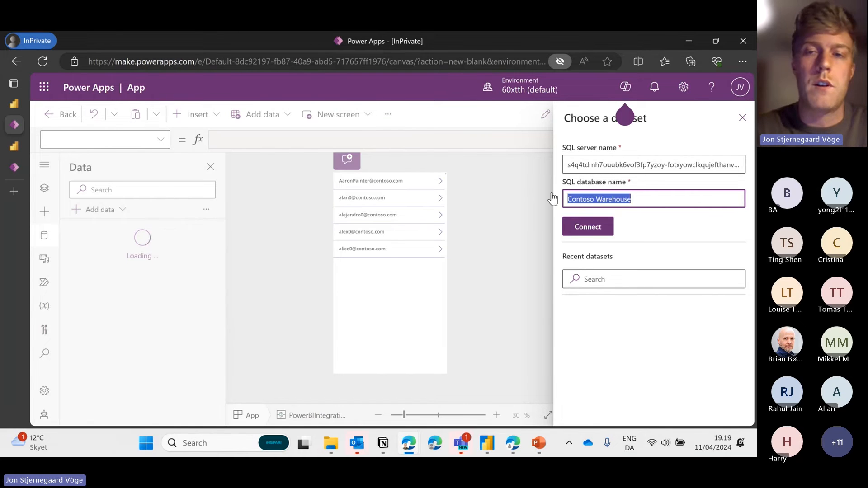
pyautogui.click(590, 230)
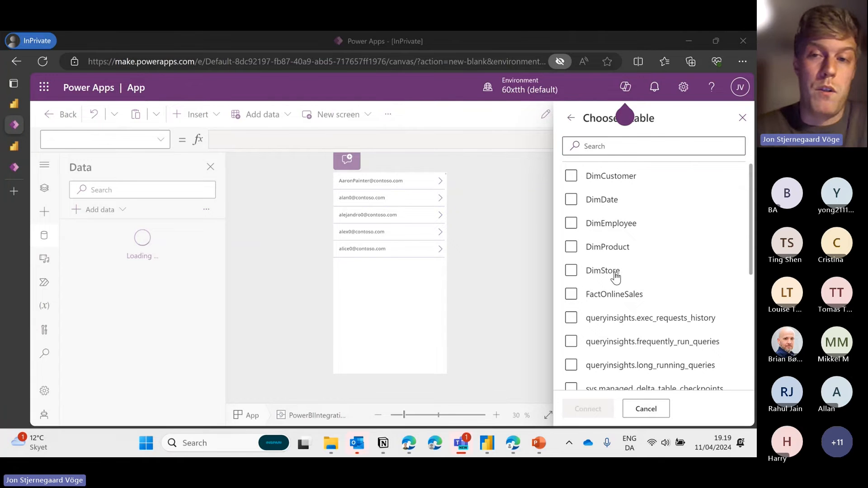
# Add the DimCustomer and DimEmployee tables as the app's data sources
pyautogui.click(592, 177)
pyautogui.click(591, 229)
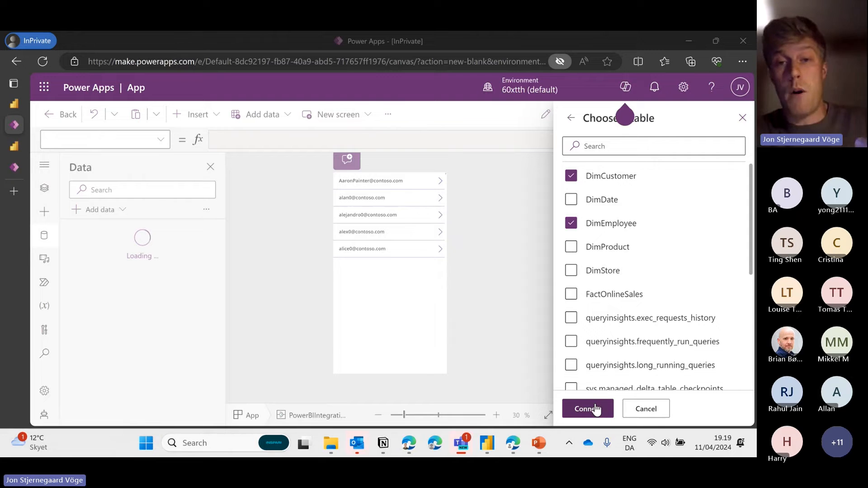
pyautogui.click(596, 408)
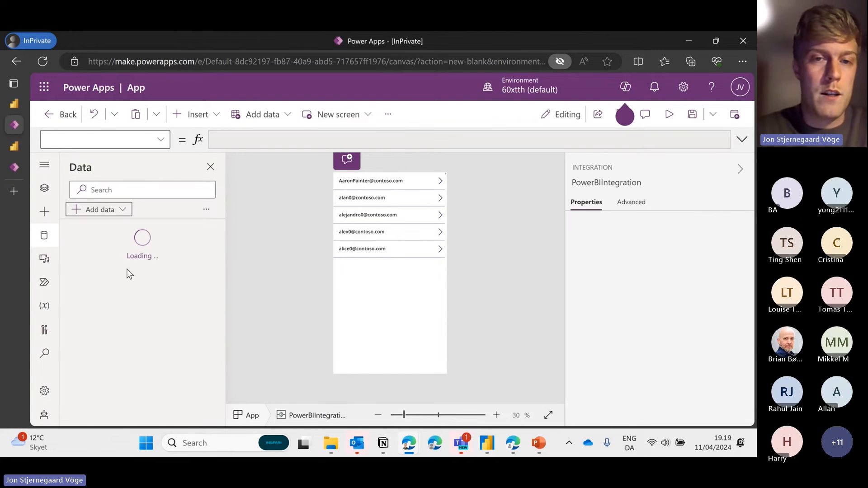
# Duplicate the email gallery below the original and set the copy's Items to DimCustomer
pyautogui.click(386, 308)
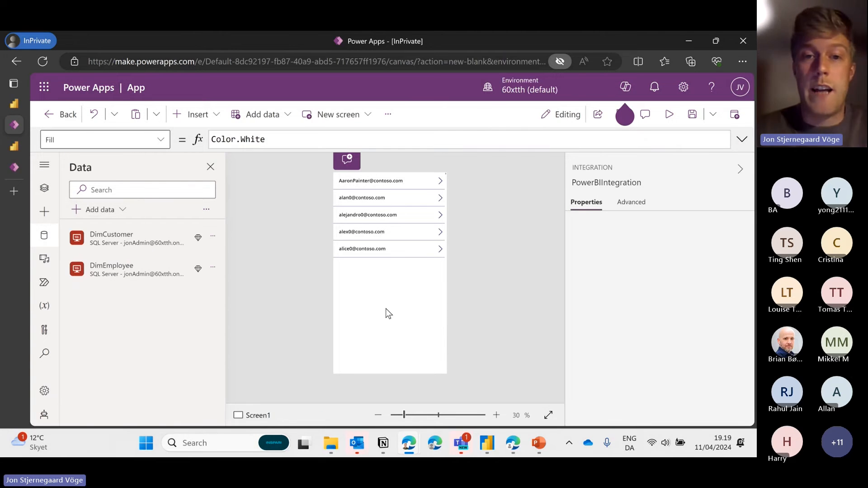
pyautogui.click(388, 234)
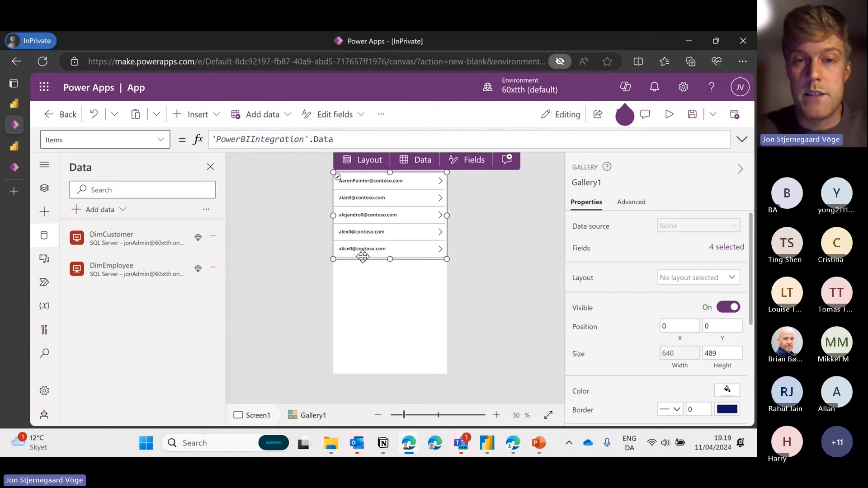
pyautogui.hotkey('ctrl', 'c')
pyautogui.hotkey('ctrl', 'v')
pyautogui.moveTo(384, 219); pyautogui.dragTo(394, 325)
pyautogui.tripleClick(340, 142)
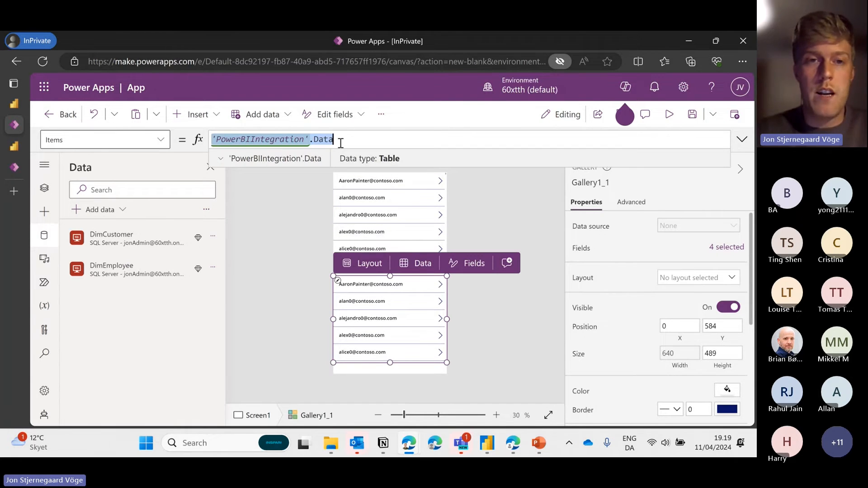
pyautogui.press('BackSpace')
pyautogui.write('DimC')
pyautogui.click(336, 149)
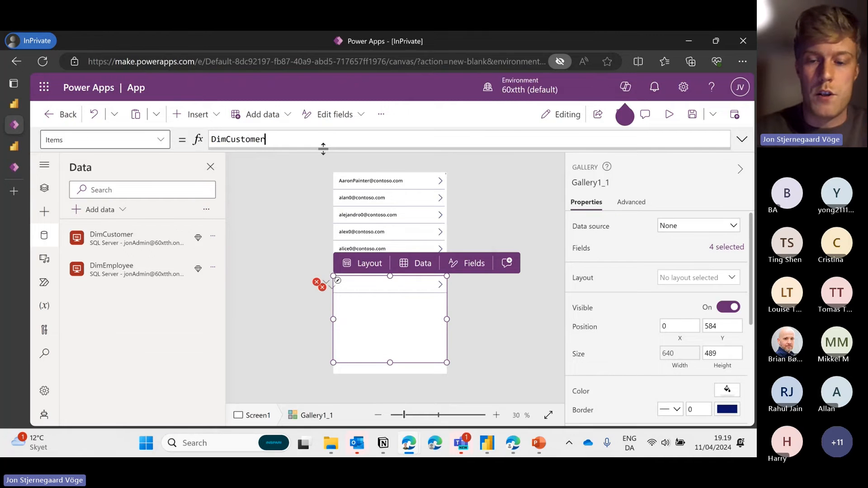
# Change the title label's field from EmailAddress to ThisItem.LastName
pyautogui.click(44, 188)
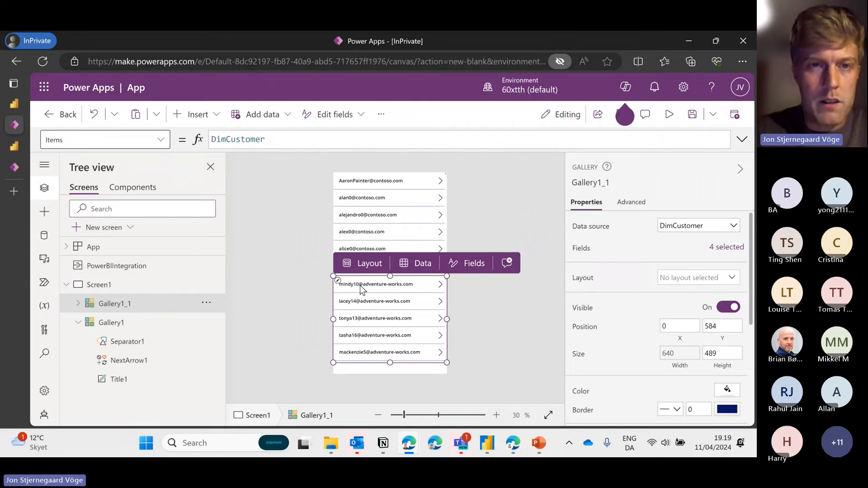
pyautogui.click(365, 289)
pyautogui.moveTo(318, 140); pyautogui.dragTo(256, 140)
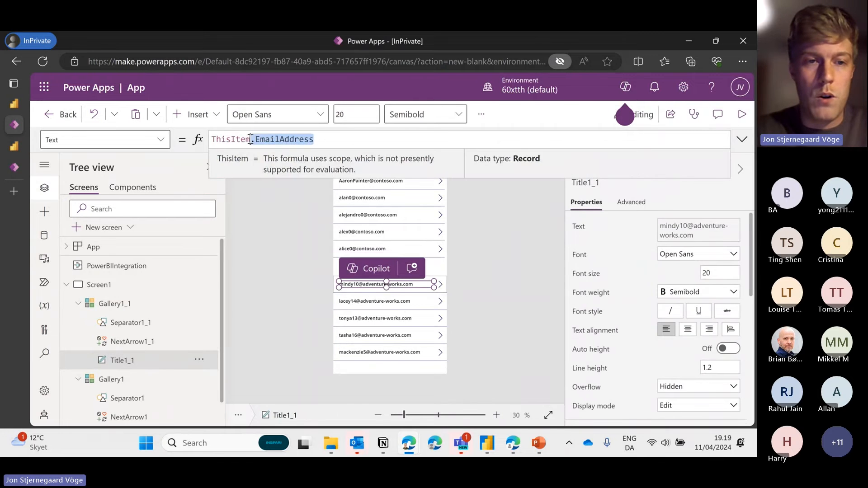
pyautogui.press('BackSpace')
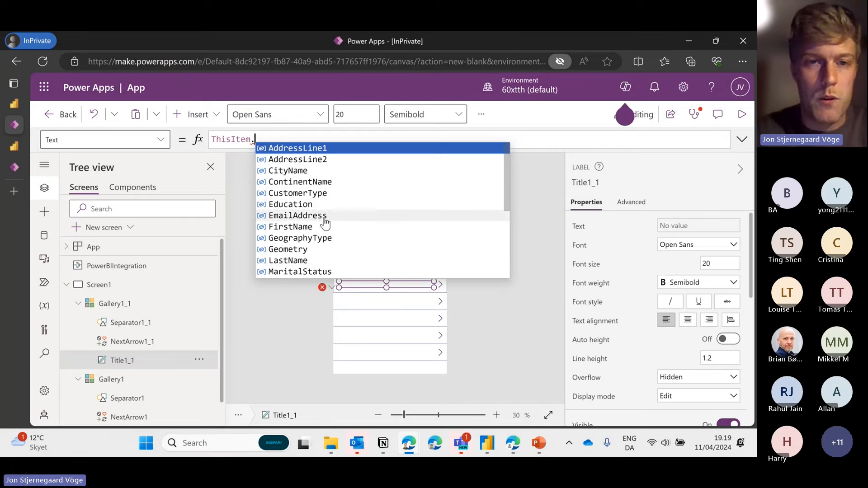
pyautogui.scroll(-1, 315, 244)
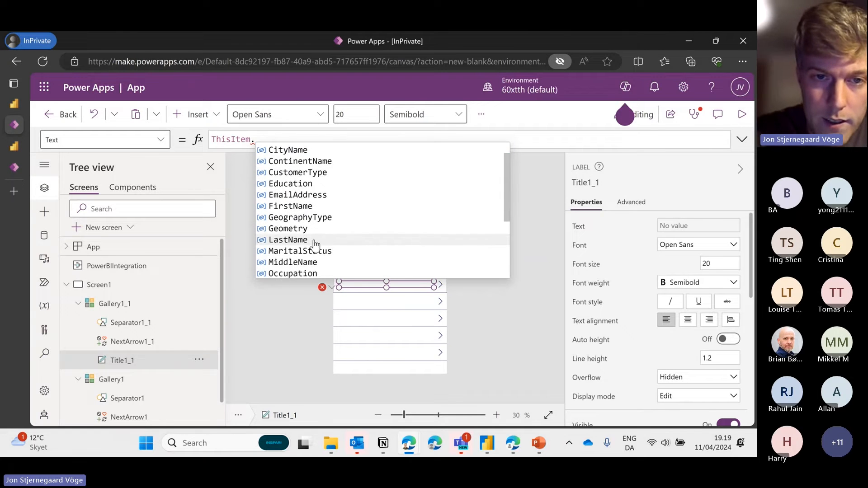
pyautogui.click(314, 240)
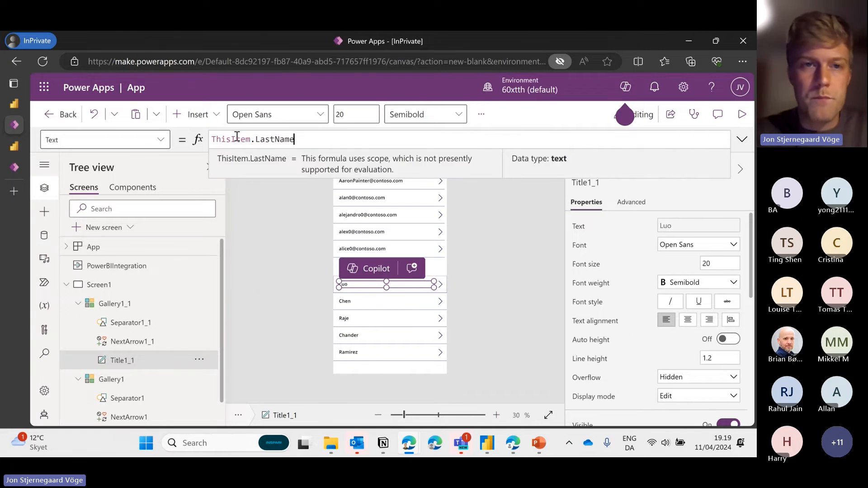
# Make the title formula ThisItem.FirstName & " " & ThisItem.LastName to show full names
pyautogui.click(212, 140)
pyautogui.write('Thisitem')
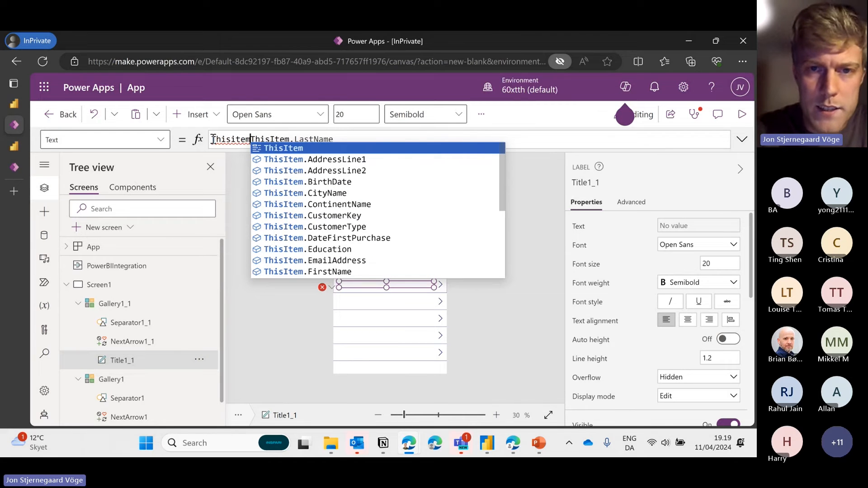
pyautogui.scroll(-1, 354, 217)
pyautogui.click(334, 263)
pyautogui.write('& " " ')
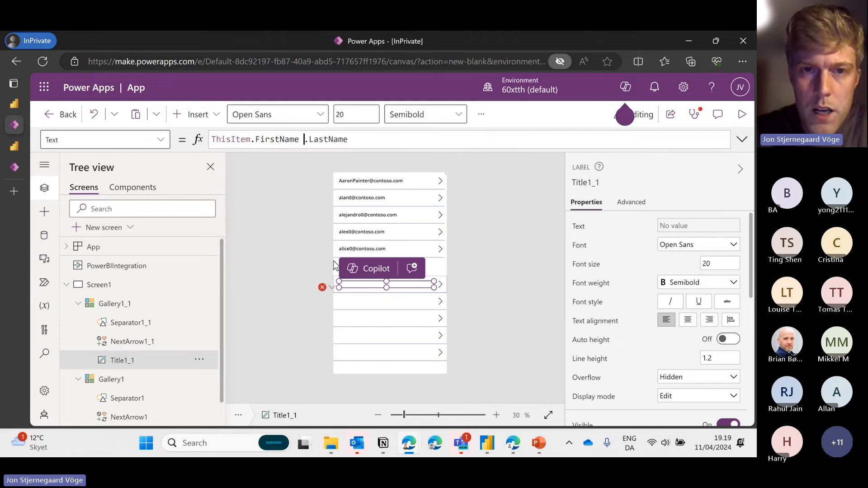
pyautogui.write('ThisItem')
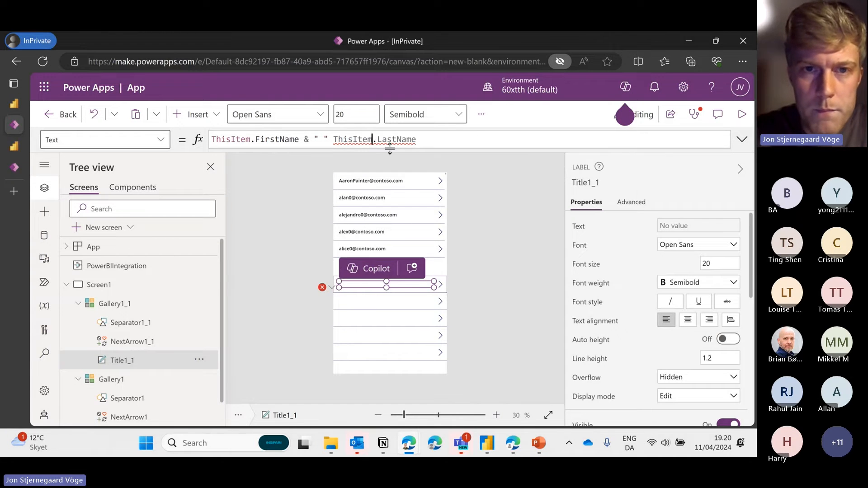
pyautogui.click(329, 140)
pyautogui.write('&')
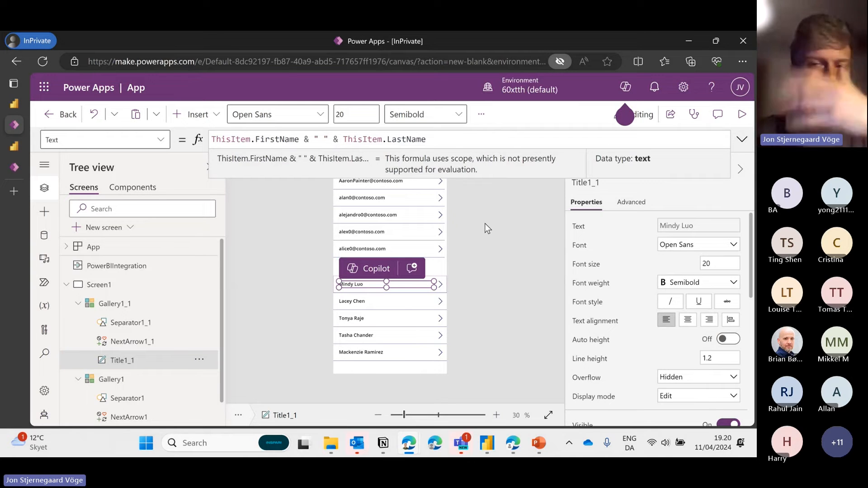
pyautogui.click(478, 230)
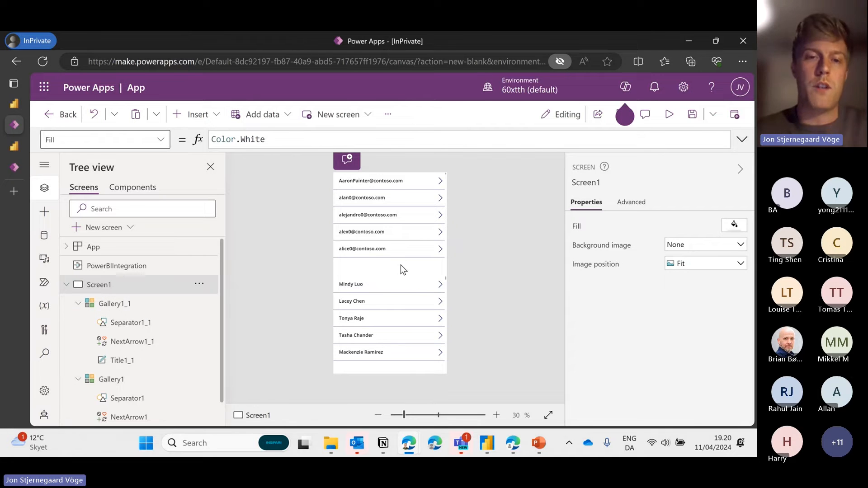
pyautogui.click(389, 286)
pyautogui.click(461, 278)
pyautogui.click(381, 284)
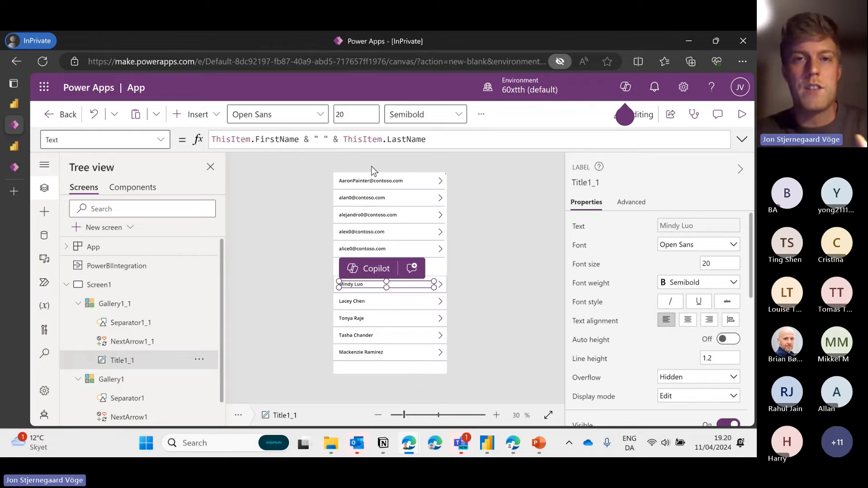
pyautogui.moveTo(430, 140); pyautogui.dragTo(209, 140)
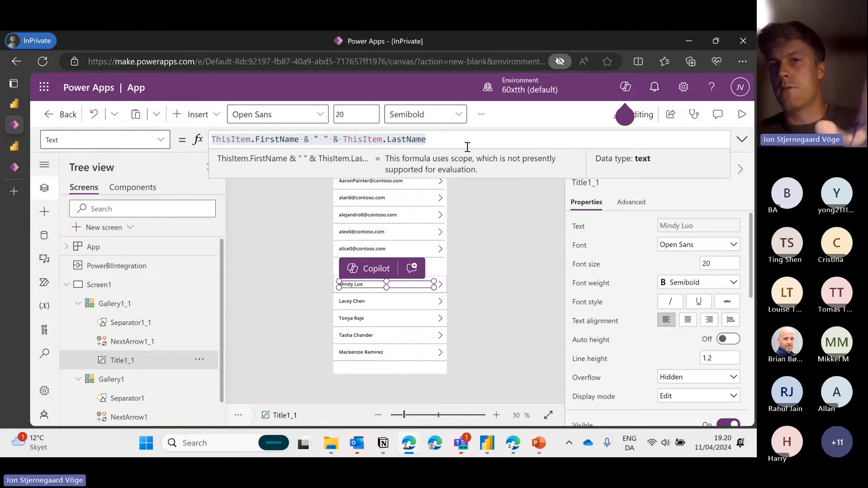
pyautogui.click(475, 147)
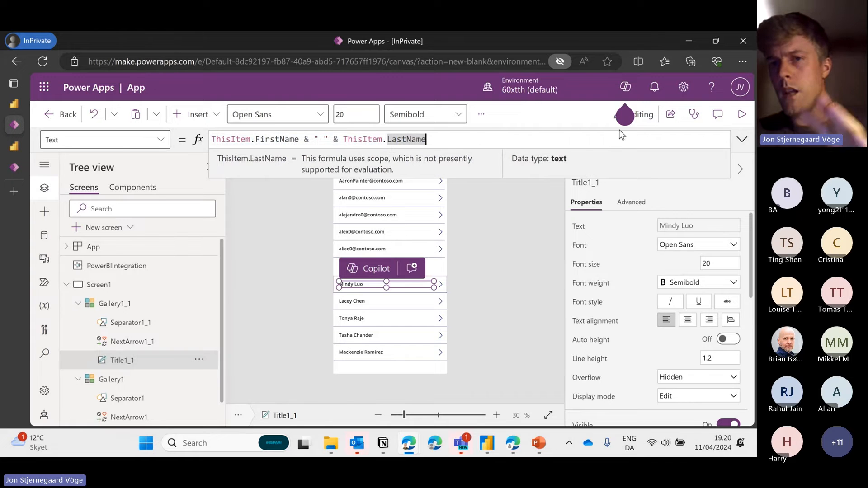
pyautogui.click(746, 139)
pyautogui.click(748, 141)
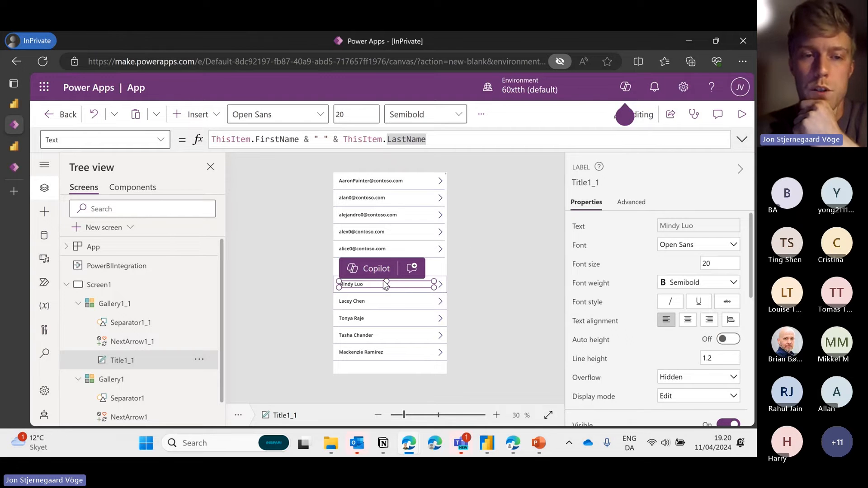
pyautogui.click(346, 302)
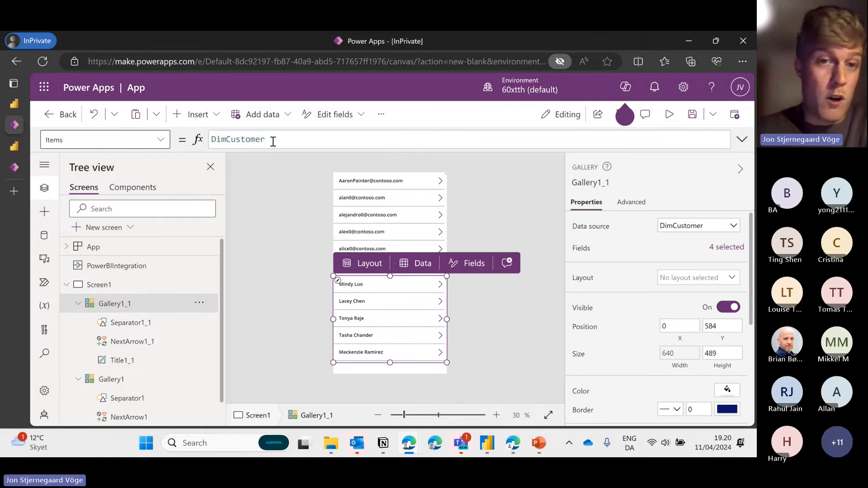
# Highlight DimCustomer in Gallery1_1's Items, then show the DimCustomer and DimEmployee data sources
pyautogui.moveTo(272, 140); pyautogui.dragTo(202, 141)
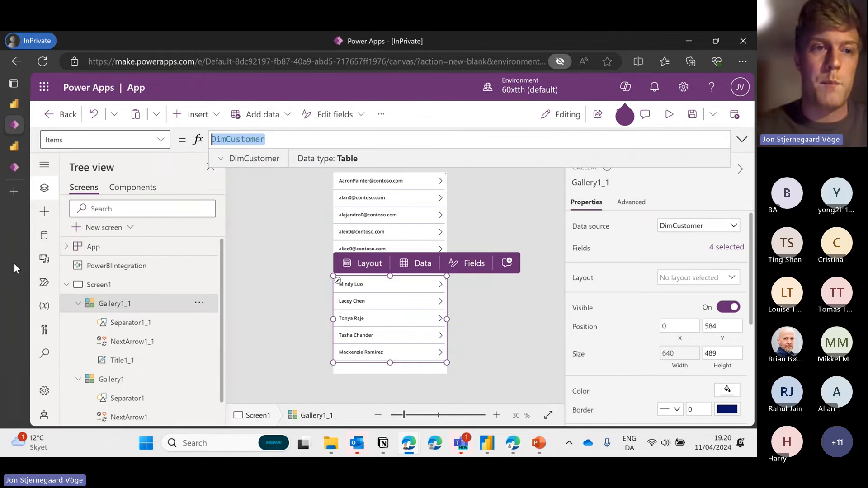
pyautogui.click(43, 211)
pyautogui.click(42, 235)
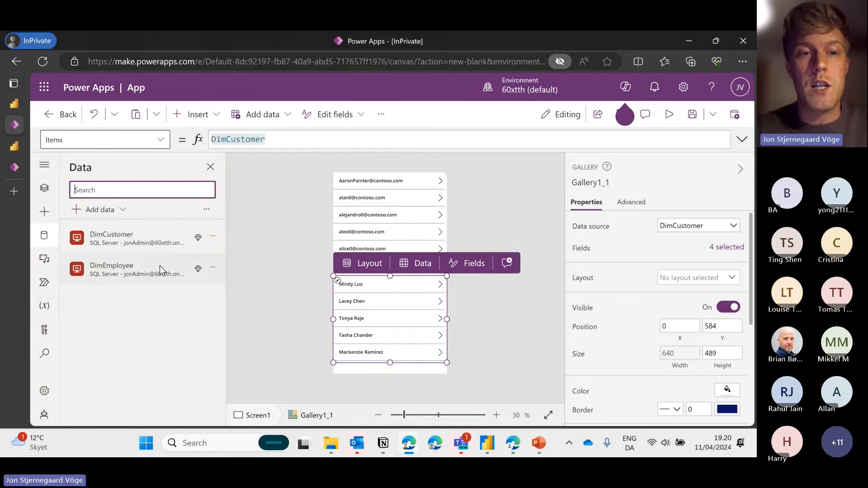
pyautogui.moveTo(127, 279)
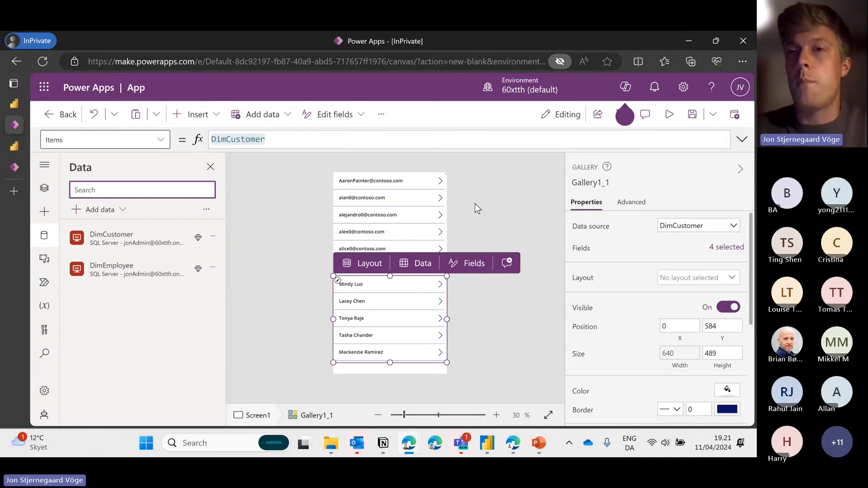
# Save the app under the name UserGroupDemo and return to the Fabric Demo Report tab
pyautogui.click(12, 106)
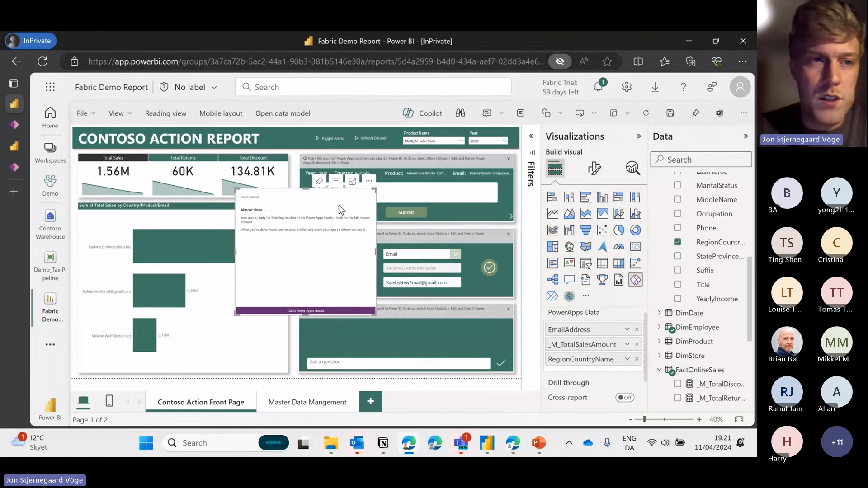
pyautogui.click(14, 125)
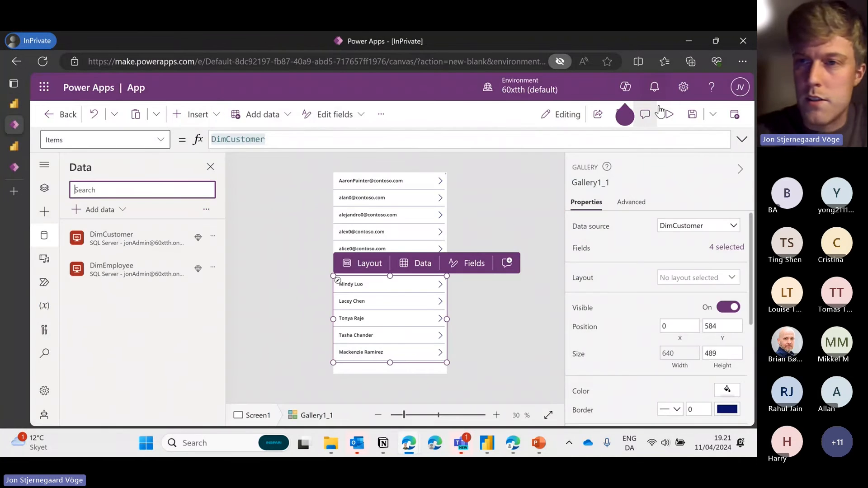
pyautogui.click(692, 114)
pyautogui.doubleClick(346, 273)
pyautogui.write('UserGroupDemo')
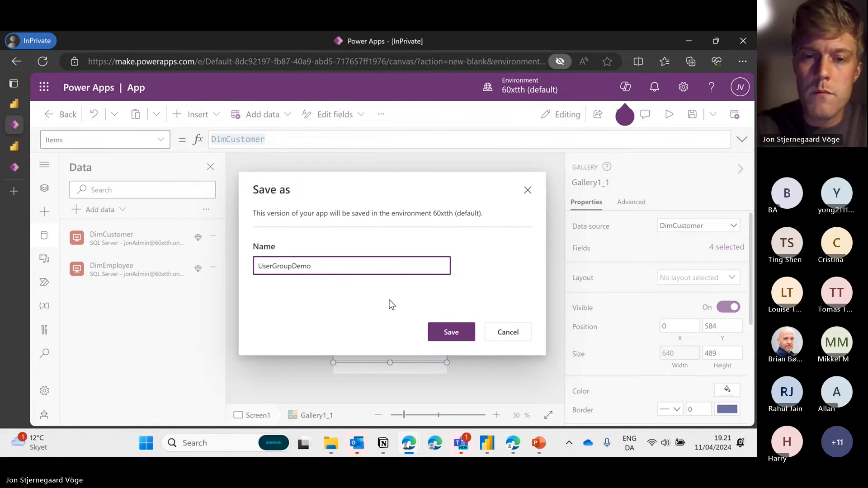
pyautogui.click(451, 332)
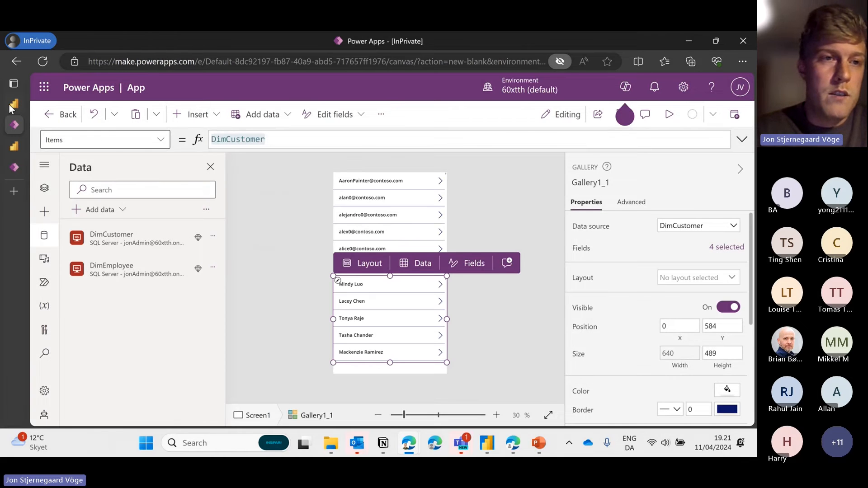
pyautogui.click(14, 103)
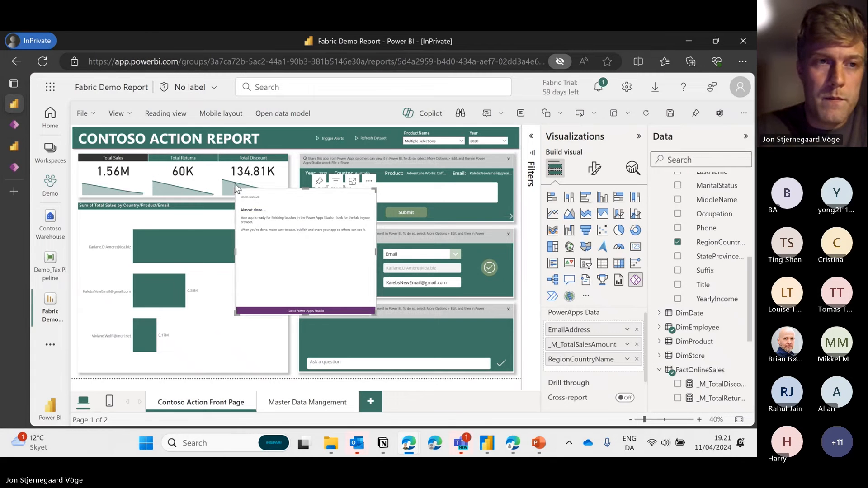
# Save the report and move the Power Apps visual to the lower middle of the page
pyautogui.click(82, 113)
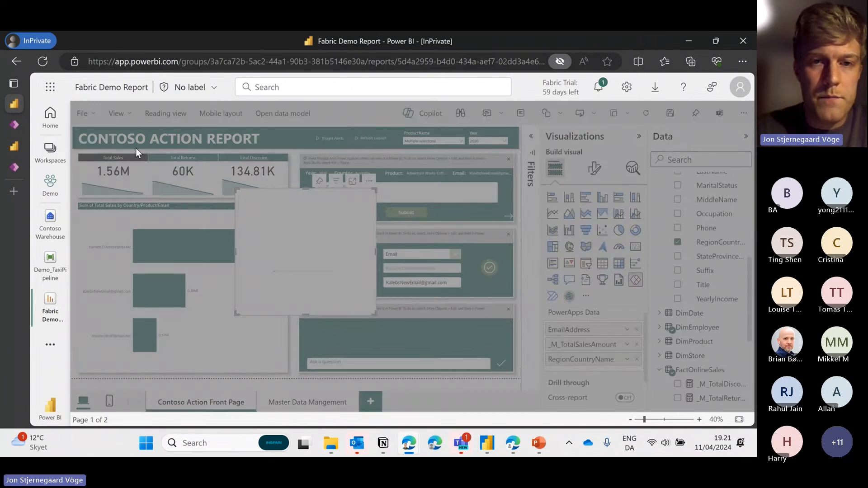
pyautogui.click(136, 147)
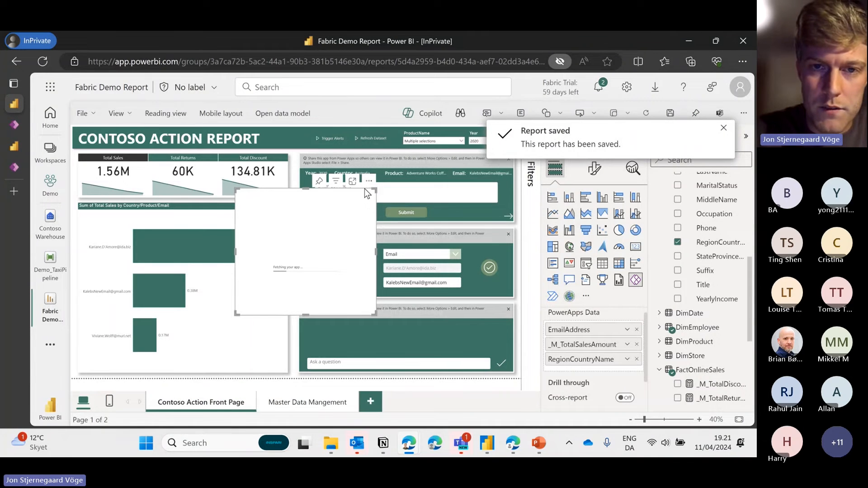
pyautogui.moveTo(305, 190); pyautogui.dragTo(312, 282)
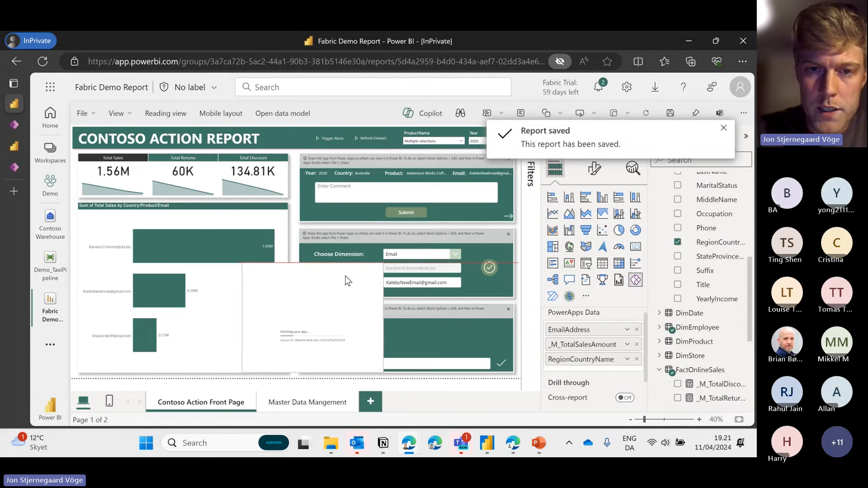
# Edit the Master Data Management App visual in Power Apps via More options > Edit
pyautogui.click(508, 241)
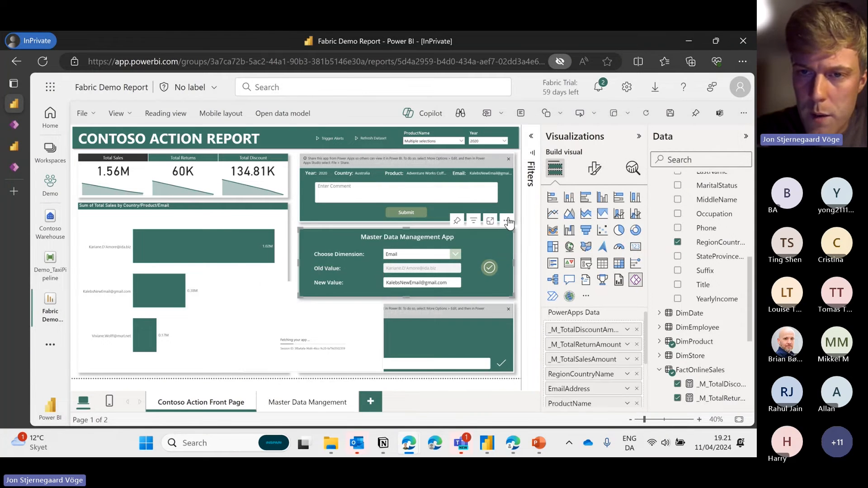
pyautogui.click(506, 223)
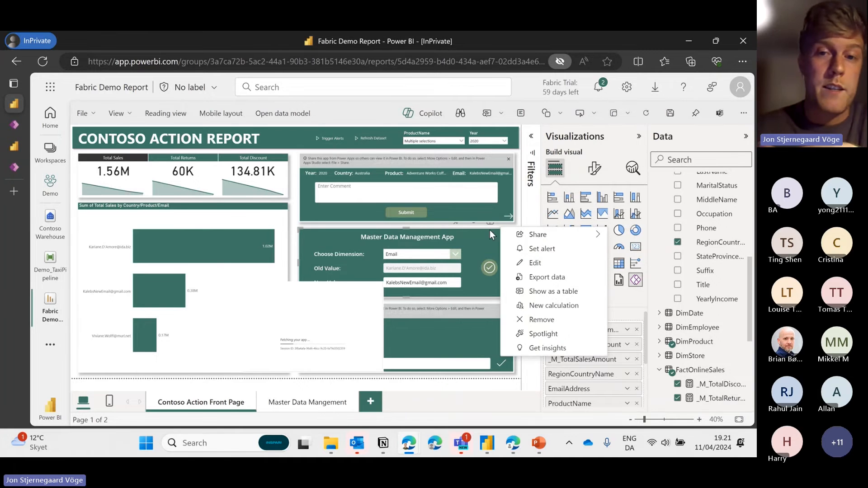
pyautogui.click(498, 226)
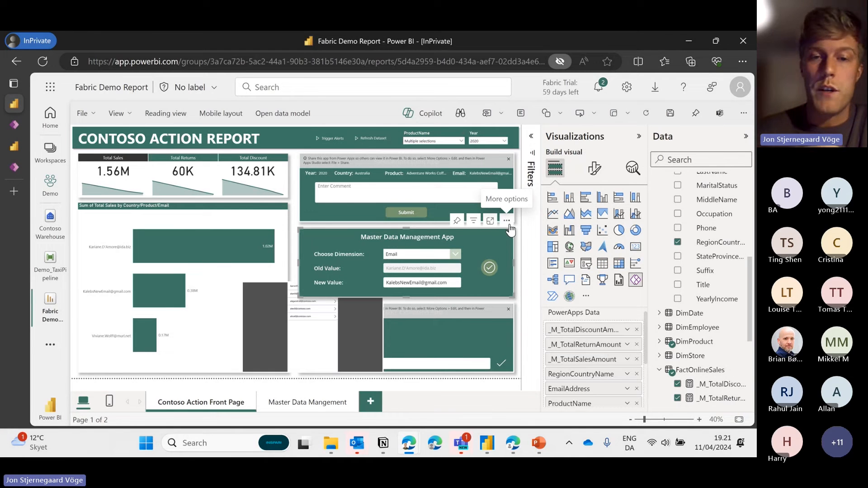
pyautogui.click(507, 223)
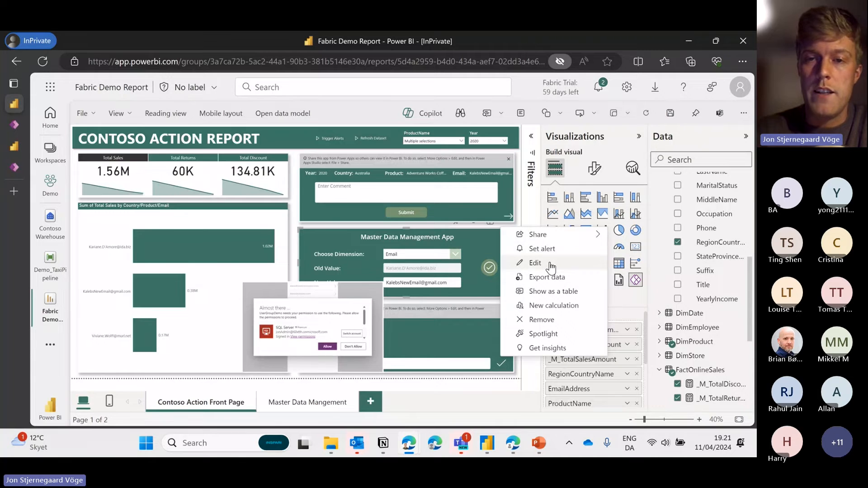
pyautogui.click(551, 267)
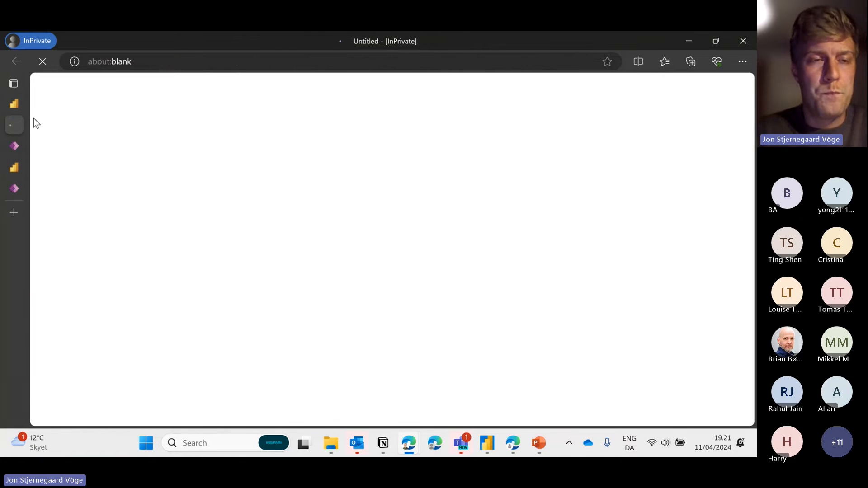
# Past the welcome dialog, confirm Icon1's OnSelect is Select(Button1), then select Button1
pyautogui.moveTo(21, 120)
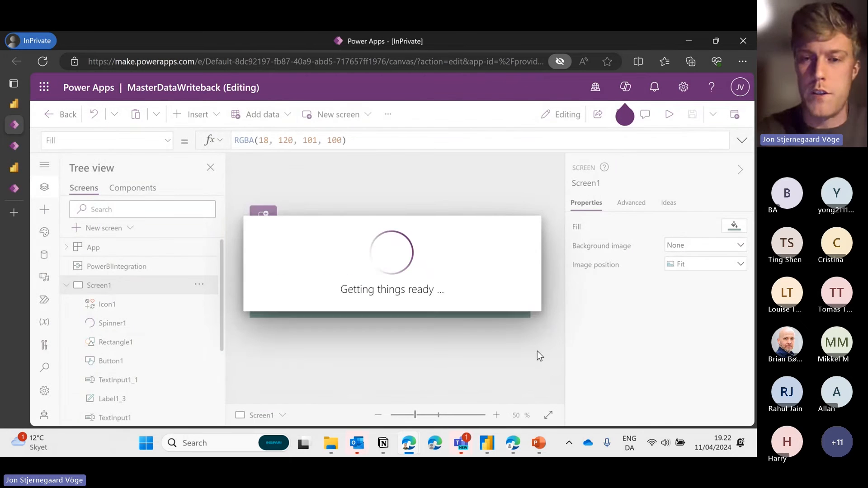
pyautogui.click(500, 321)
pyautogui.click(499, 280)
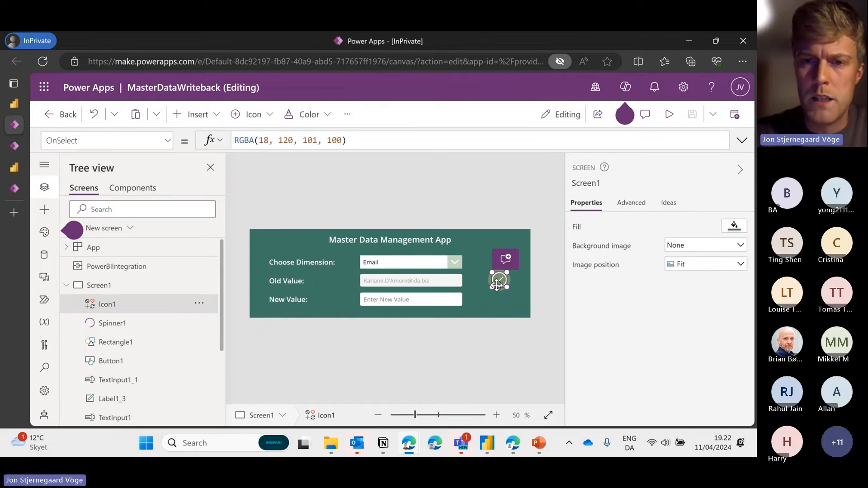
pyautogui.click(742, 140)
pyautogui.click(744, 140)
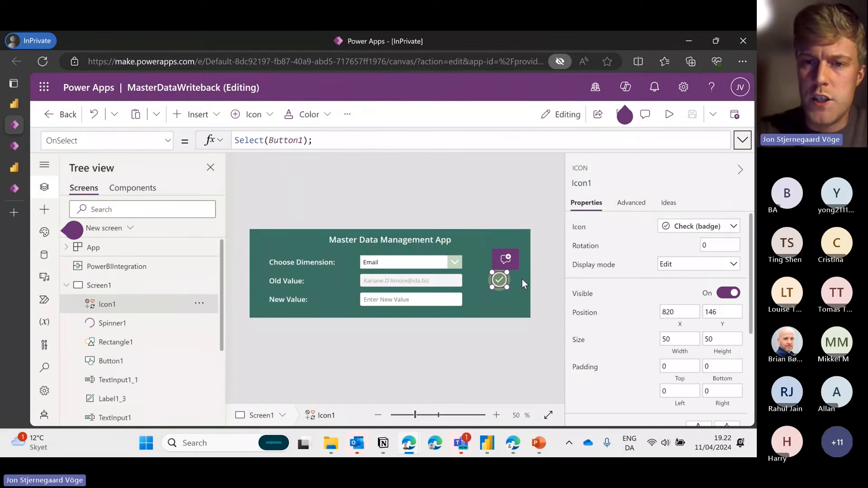
pyautogui.click(531, 271)
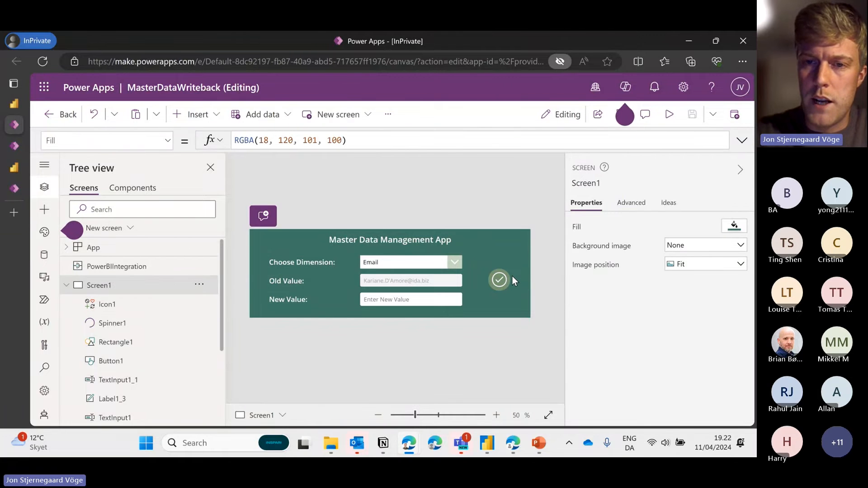
pyautogui.click(500, 279)
# Remove the /* and */ around the Patch(DimCustomer, …) statement in Button1's OnSelect
pyautogui.click(743, 140)
pyautogui.scroll(-3, 475, 178)
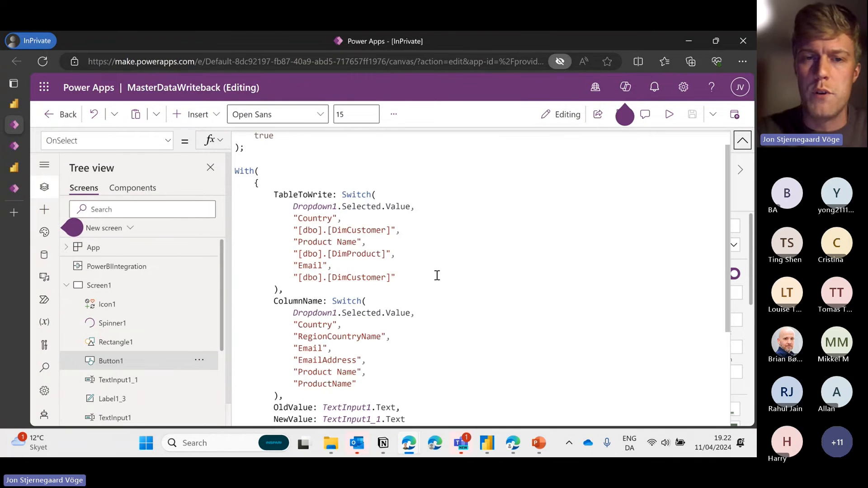
pyautogui.scroll(-2, 436, 273)
pyautogui.scroll(-2, 428, 237)
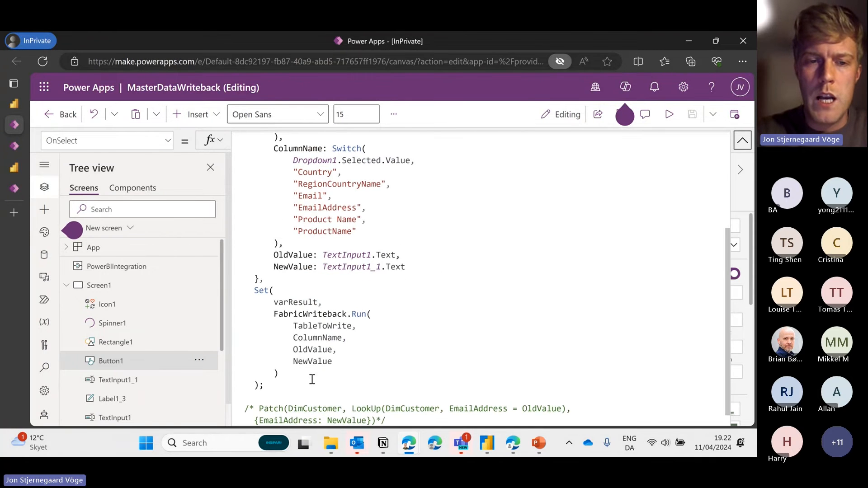
pyautogui.scroll(-1, 259, 368)
pyautogui.click(258, 372)
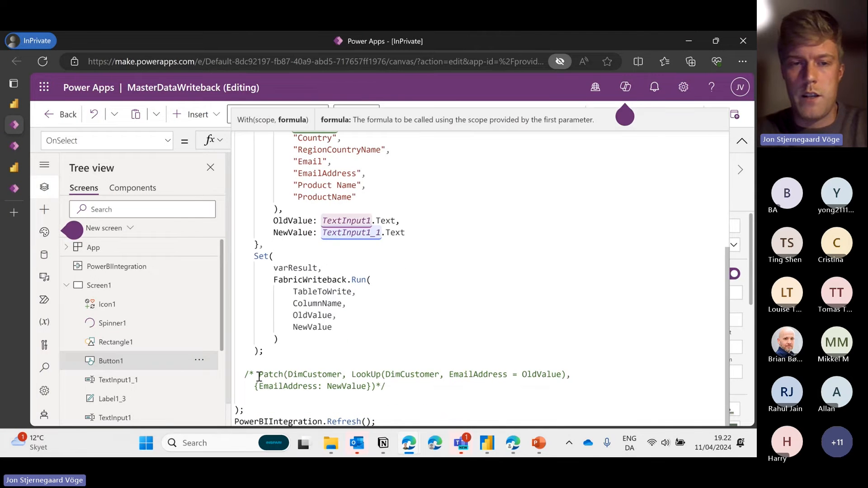
pyautogui.press('BackSpace')
pyautogui.press('BackSpace')
pyautogui.press('BackSpace')
pyautogui.click(396, 388)
pyautogui.press('BackSpace')
pyautogui.press('BackSpace')
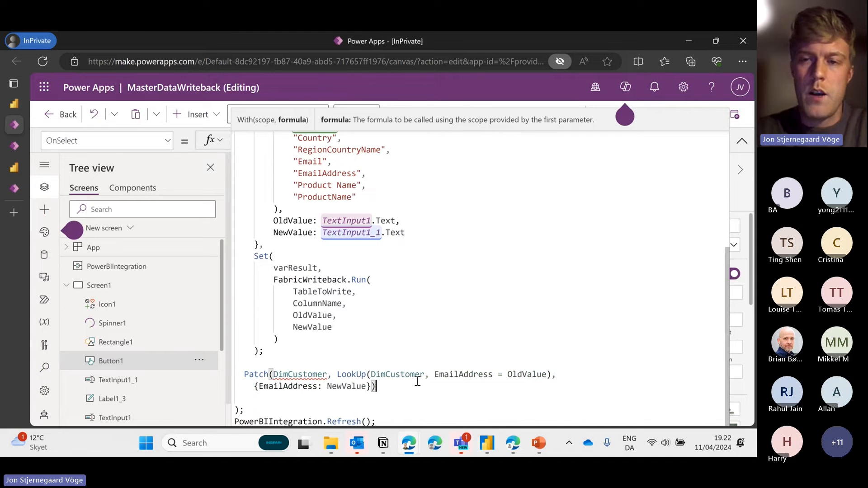
# Inspect the error flagged on DimCustomer as the Patch data source
pyautogui.click(438, 315)
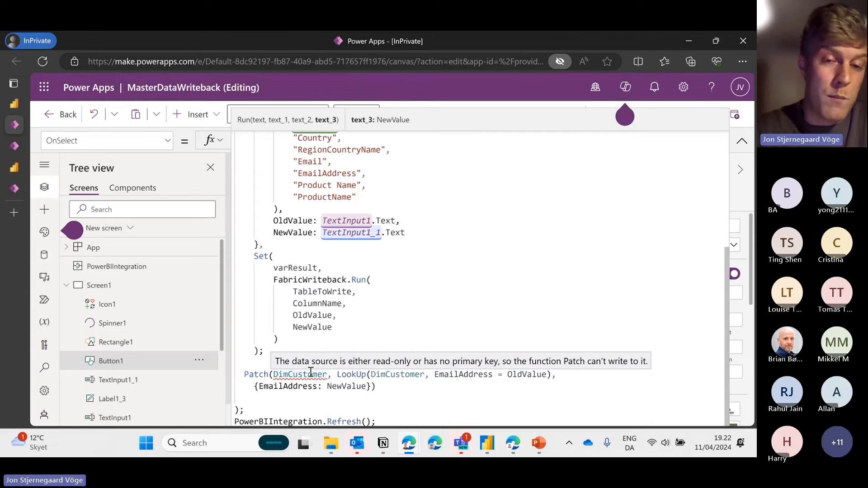
pyautogui.moveTo(381, 387); pyautogui.dragTo(240, 364)
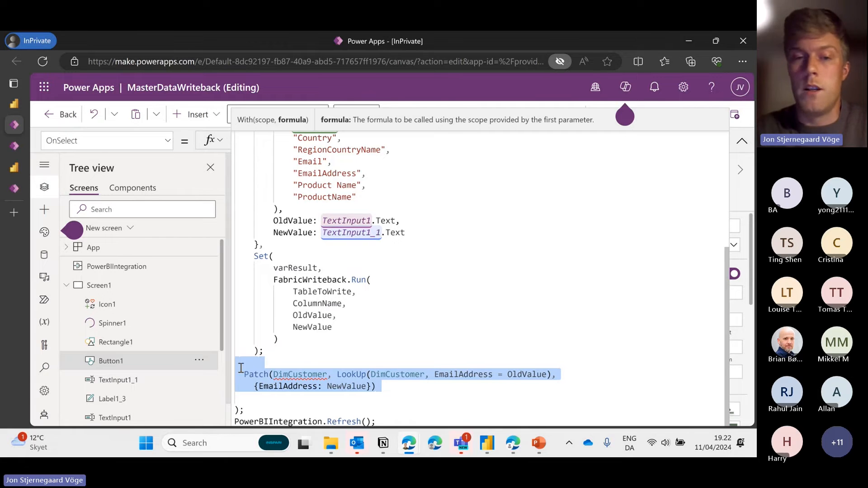
pyautogui.click(306, 363)
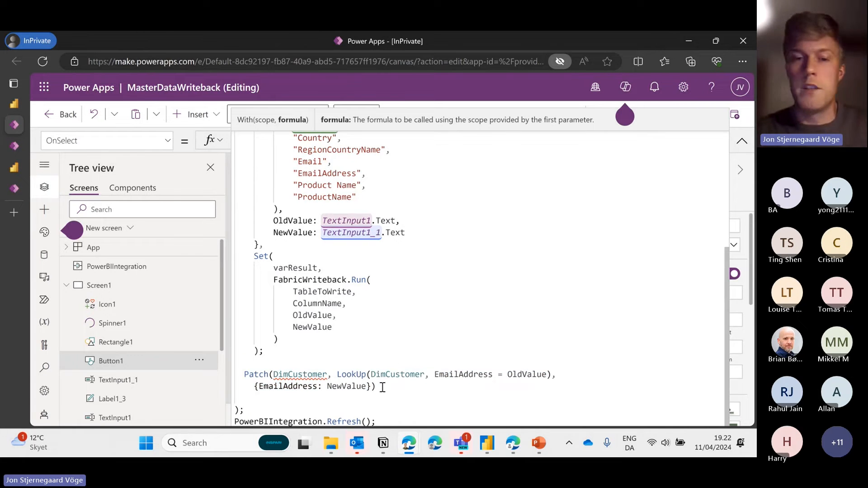
pyautogui.moveTo(382, 387); pyautogui.dragTo(240, 374)
pyautogui.click(322, 374)
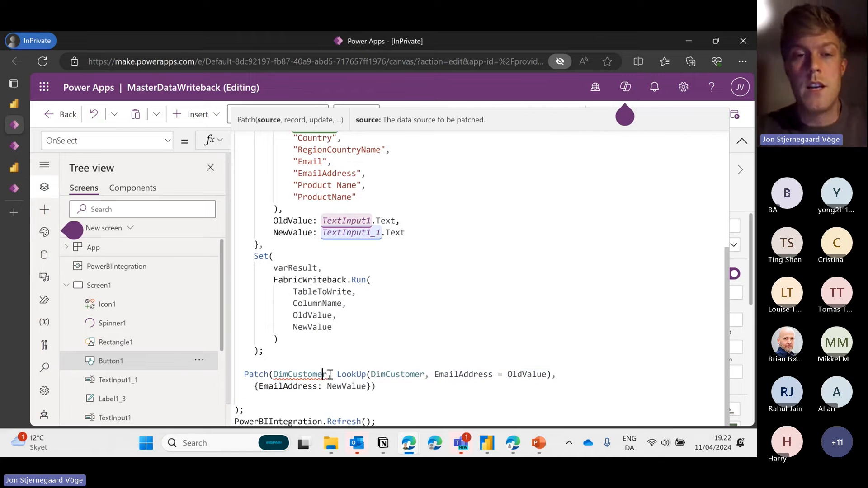
pyautogui.moveTo(330, 375)
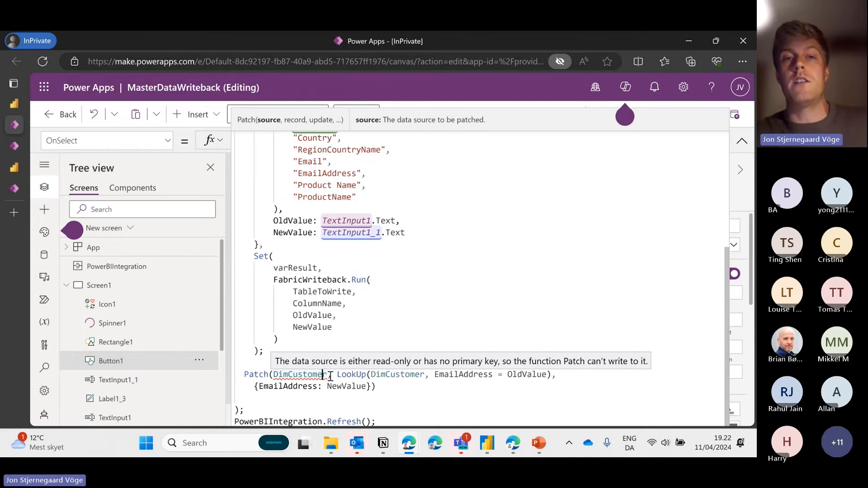
pyautogui.moveTo(58, 258)
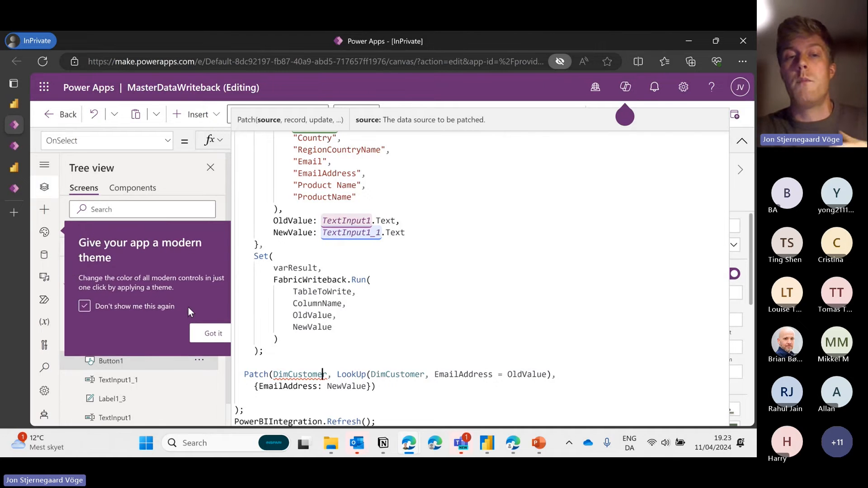
pyautogui.click(218, 333)
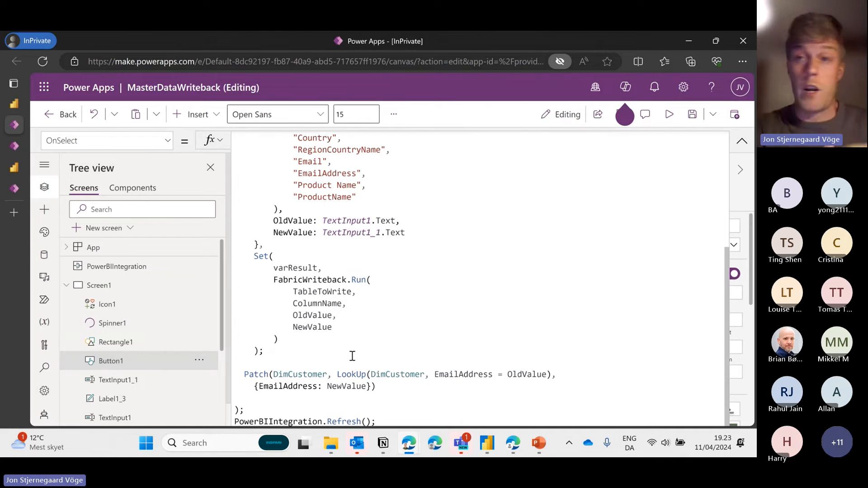
pyautogui.doubleClick(299, 379)
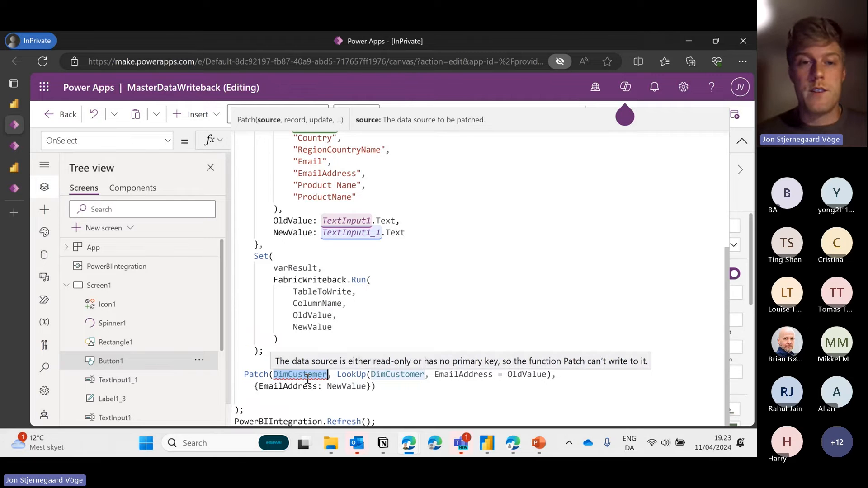
pyautogui.click(366, 329)
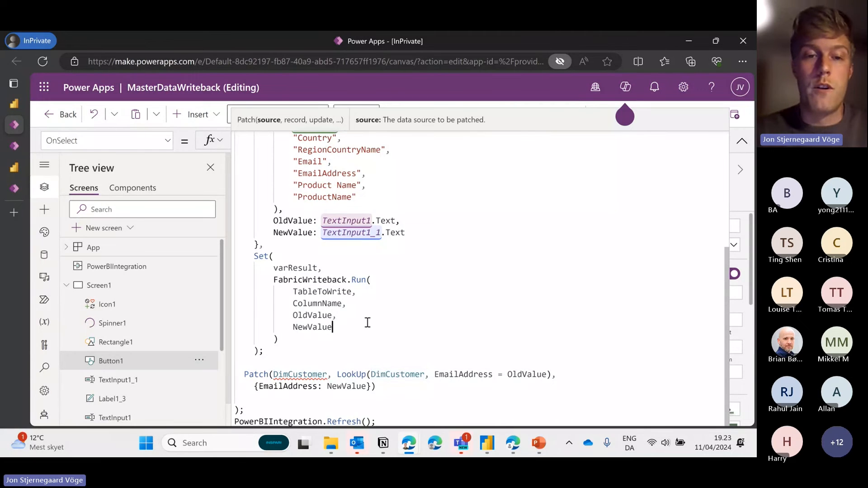
pyautogui.moveTo(329, 374); pyautogui.dragTo(274, 373)
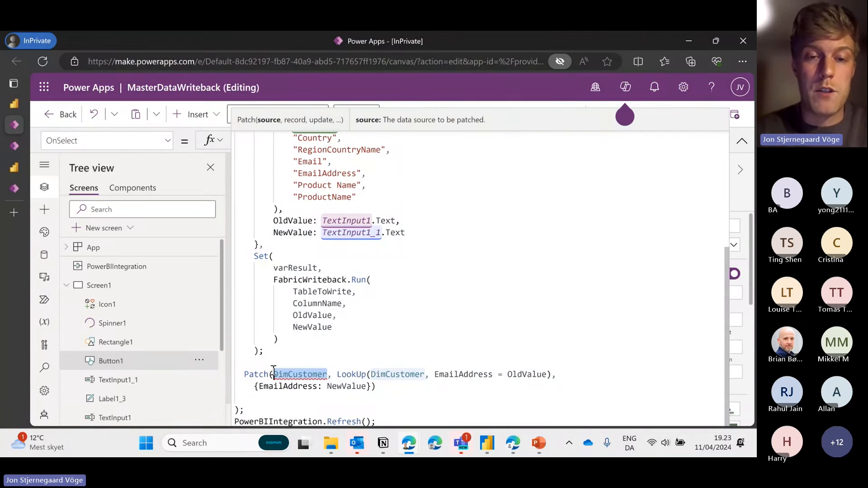
# Collapse the formula editor and select the Choose Dimension dropdown on the screen
pyautogui.click(741, 141)
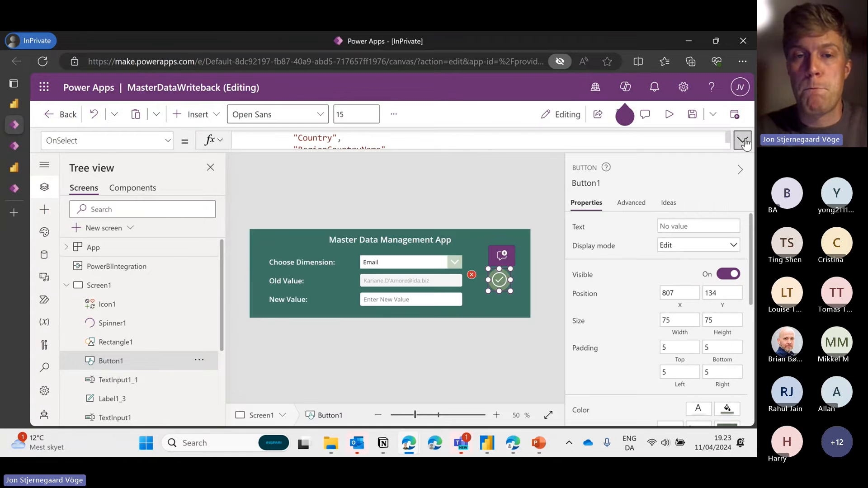
pyautogui.click(460, 209)
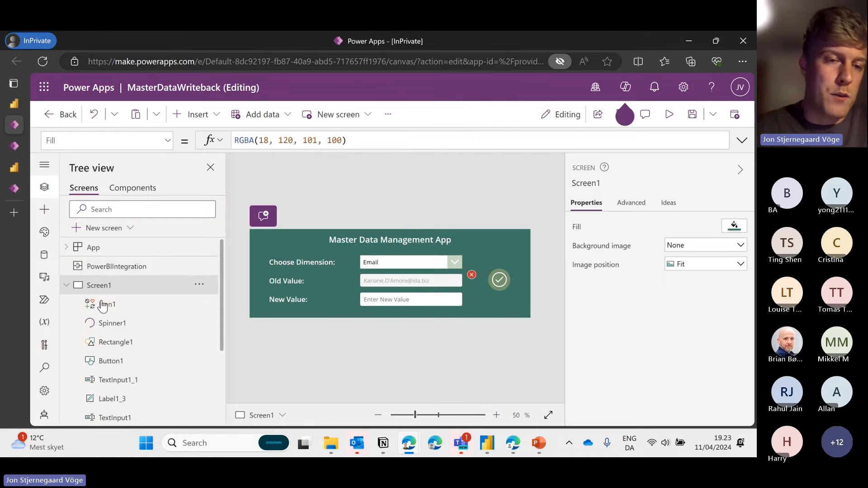
pyautogui.scroll(-3, 103, 300)
pyautogui.scroll(1, 103, 304)
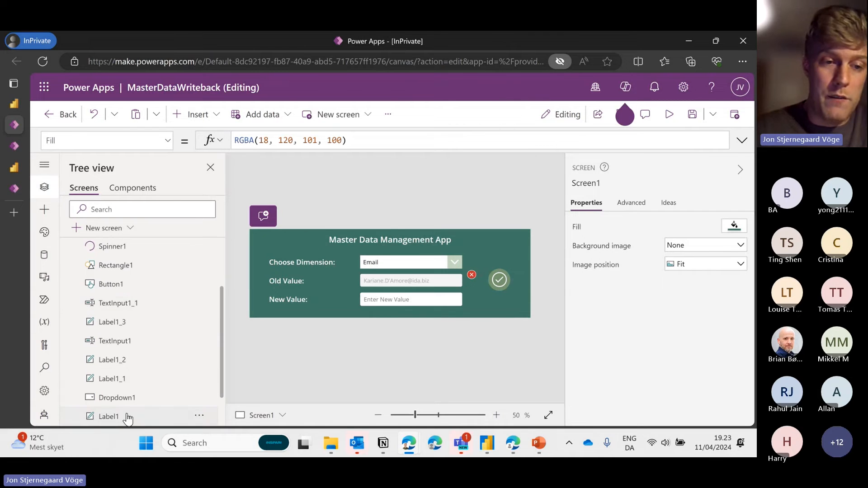
pyautogui.click(127, 416)
pyautogui.click(129, 396)
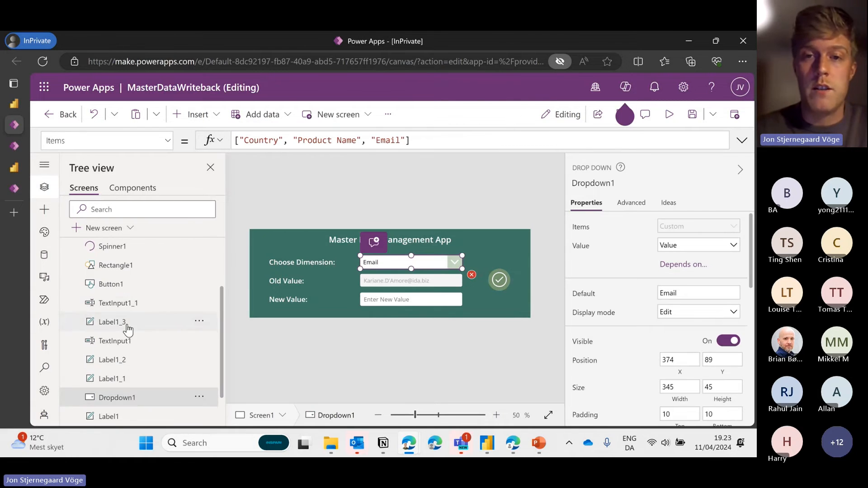
pyautogui.scroll(1, 126, 329)
pyautogui.click(13, 146)
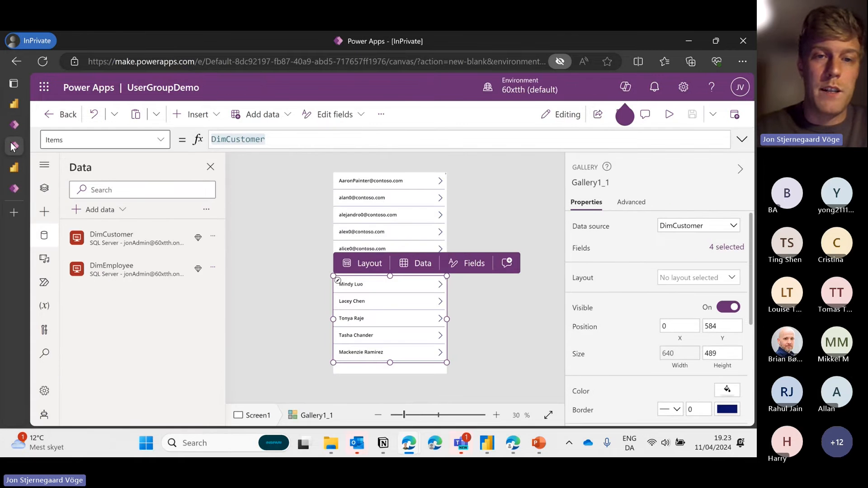
pyautogui.click(13, 125)
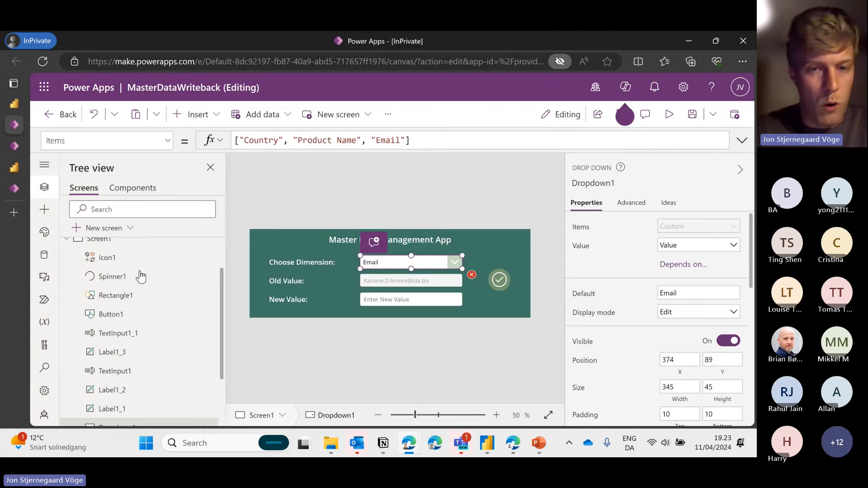
pyautogui.click(294, 253)
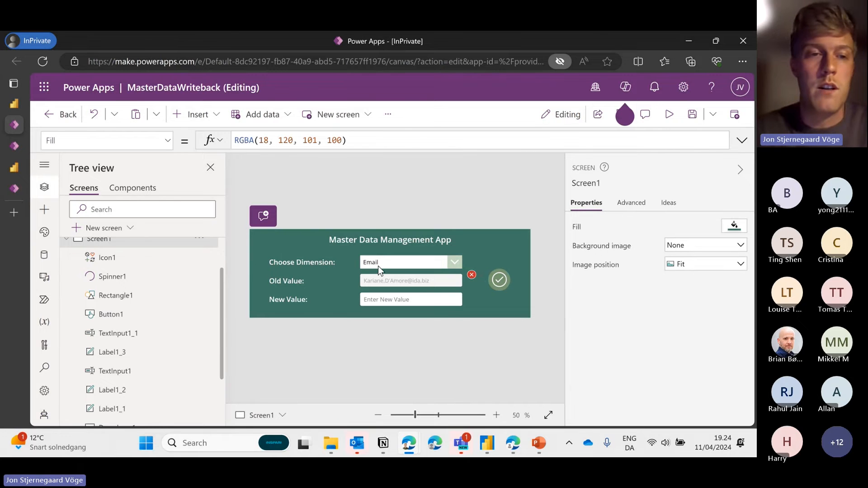
pyautogui.click(273, 240)
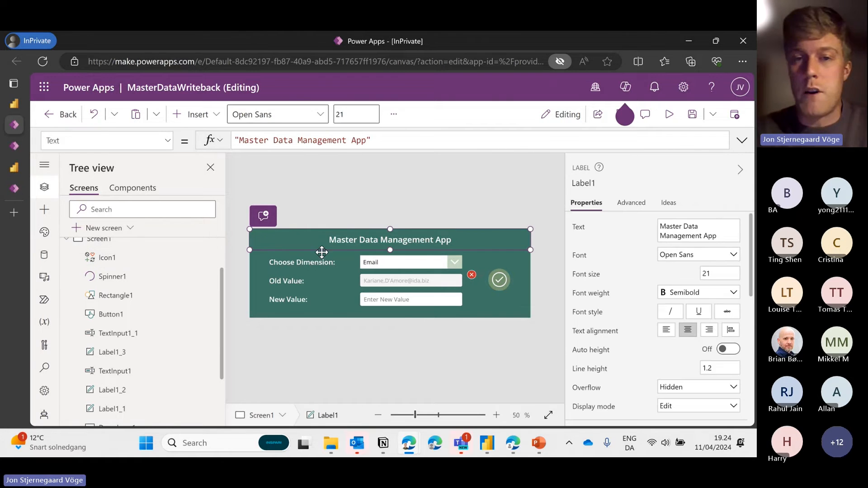
pyautogui.click(117, 360)
pyautogui.moveTo(305, 140); pyautogui.dragTo(245, 140)
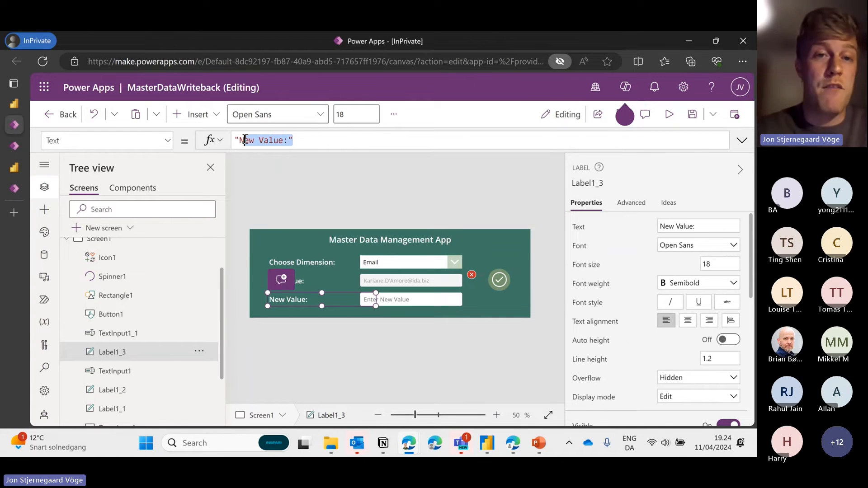
pyautogui.click(402, 262)
pyautogui.moveTo(428, 137); pyautogui.dragTo(236, 138)
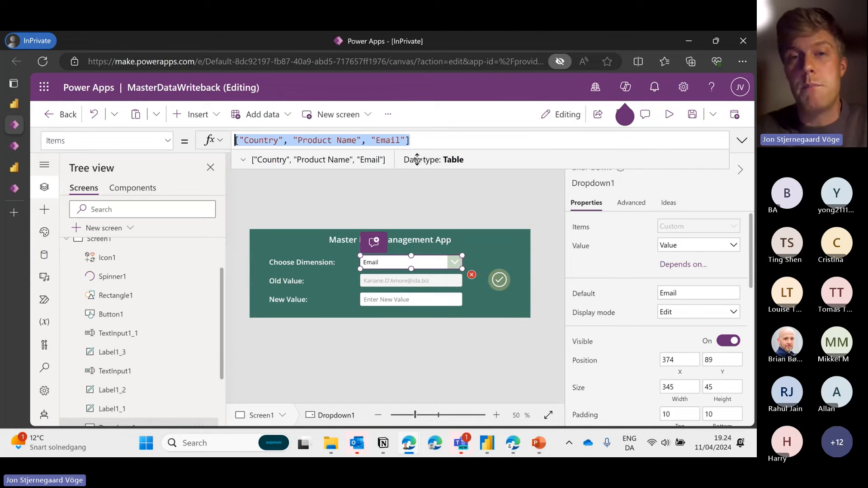
pyautogui.click(427, 141)
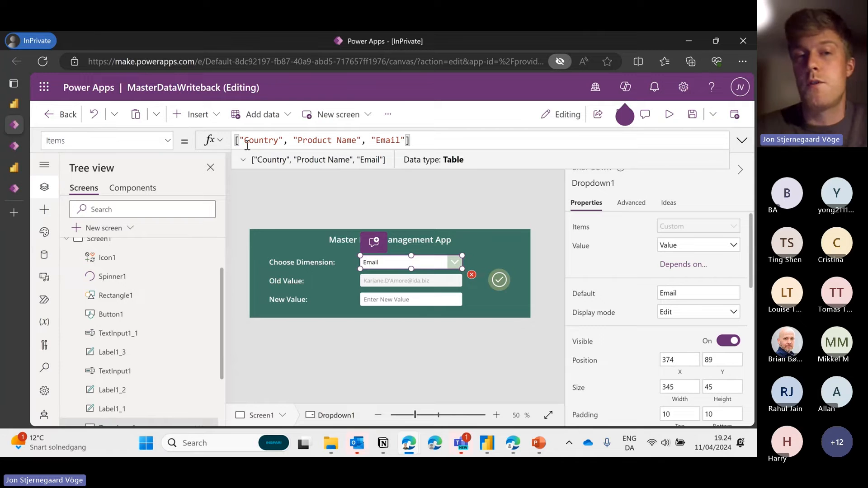
pyautogui.click(440, 264)
# Read the Old Value text box's Switch formula, including its Email case
pyautogui.click(387, 208)
pyautogui.click(409, 280)
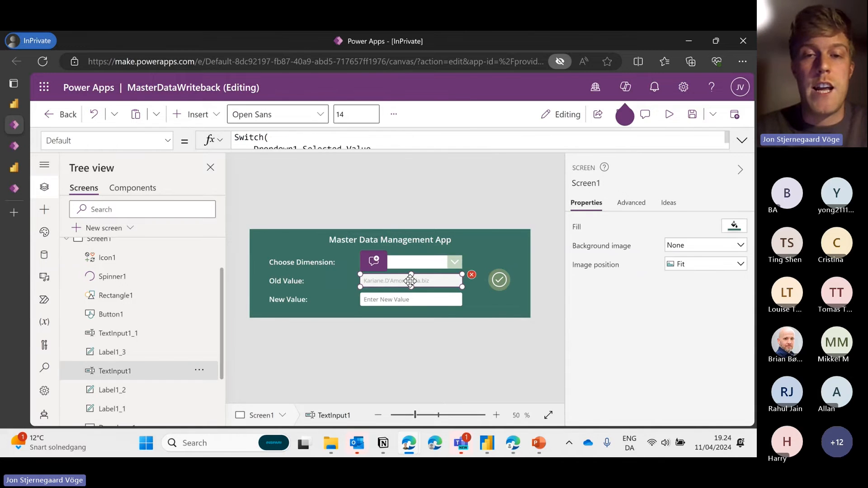
pyautogui.moveTo(368, 149); pyautogui.dragTo(352, 223)
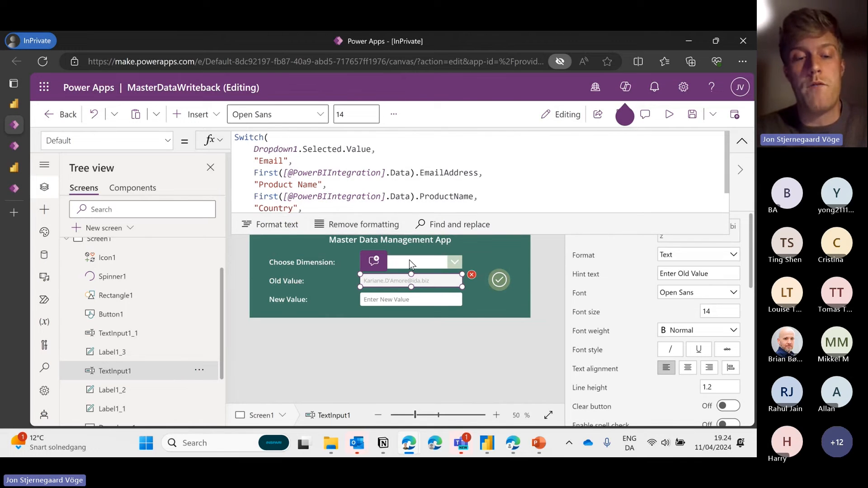
pyautogui.click(409, 262)
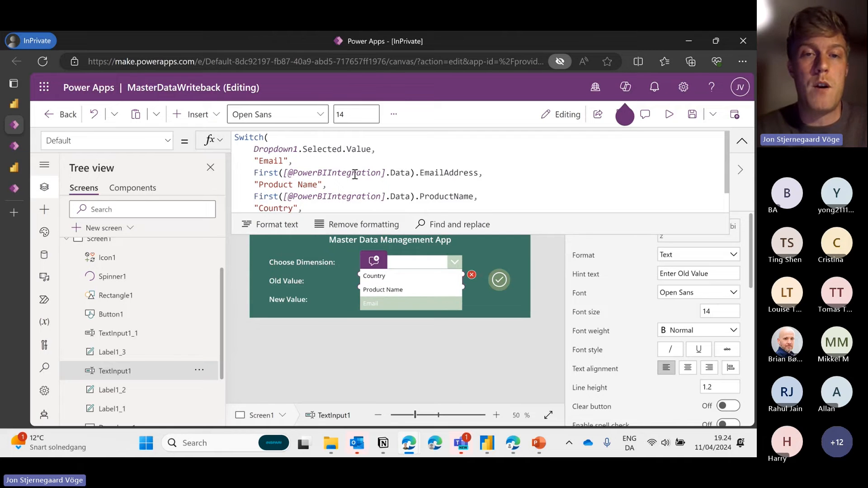
pyautogui.moveTo(300, 159); pyautogui.dragTo(411, 173)
pyautogui.click(274, 149)
pyautogui.click(252, 171)
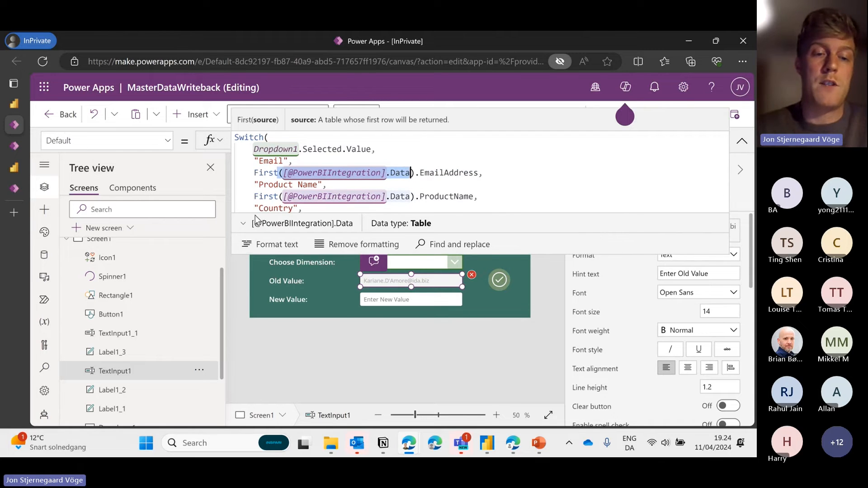
pyautogui.click(741, 140)
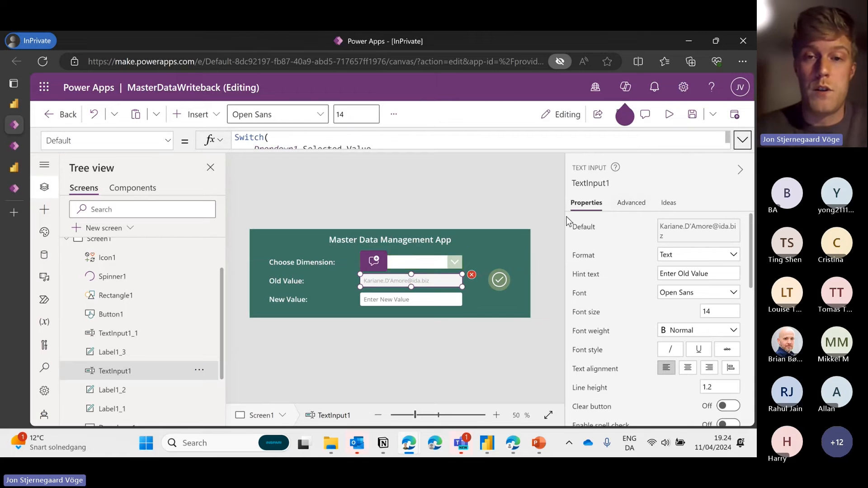
# Set the Choose Dimension dropdown to Email, after briefly trying Product Name
pyautogui.click(441, 261)
pyautogui.click(409, 289)
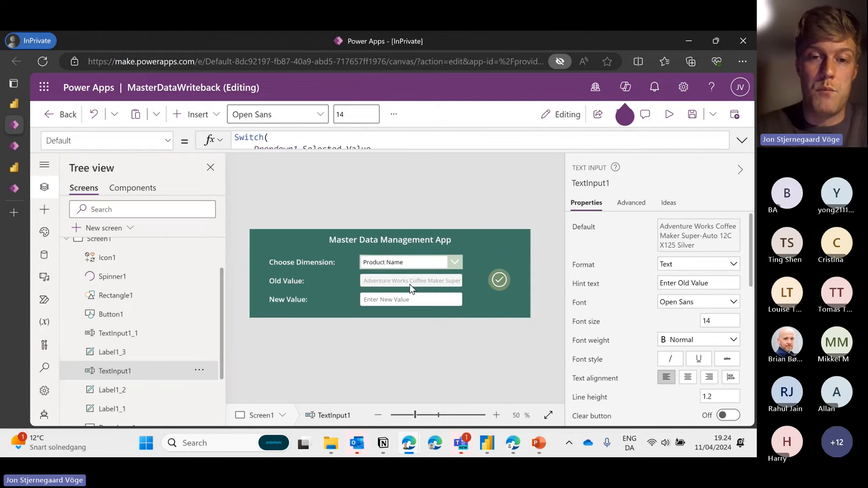
pyautogui.click(363, 291)
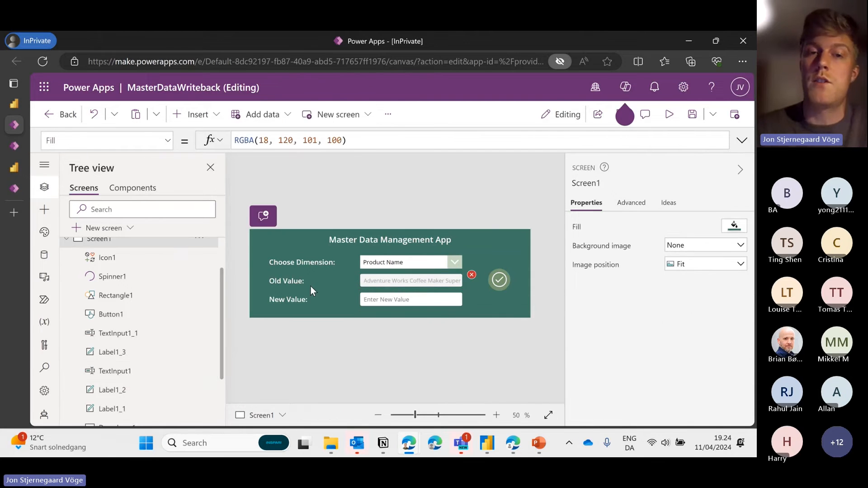
pyautogui.click(408, 265)
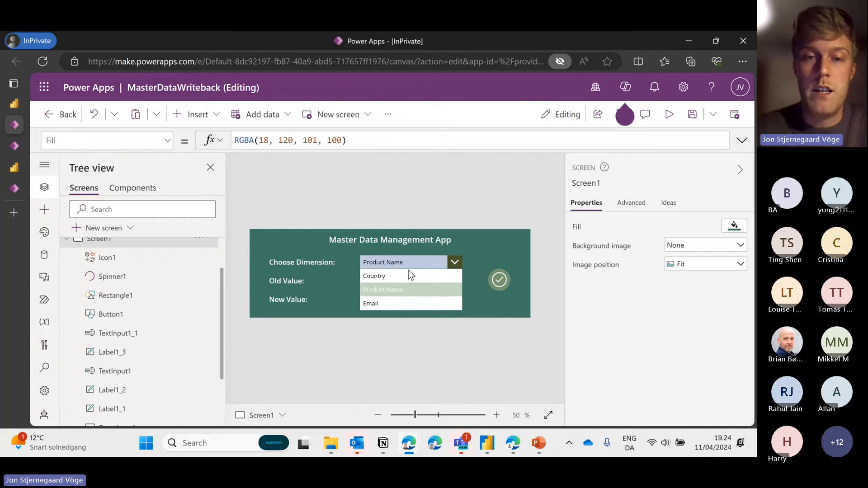
pyautogui.click(387, 300)
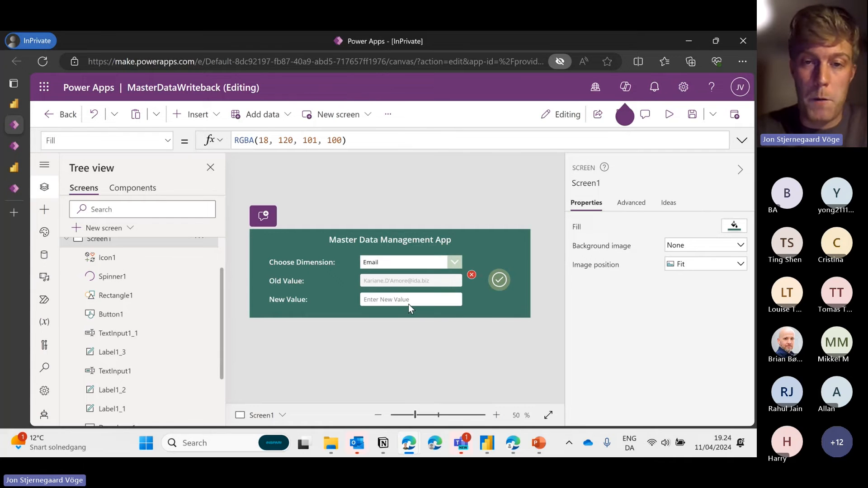
# Check the New Value box's hint text, then expand the check-mark button's full OnSelect formula
pyautogui.click(407, 292)
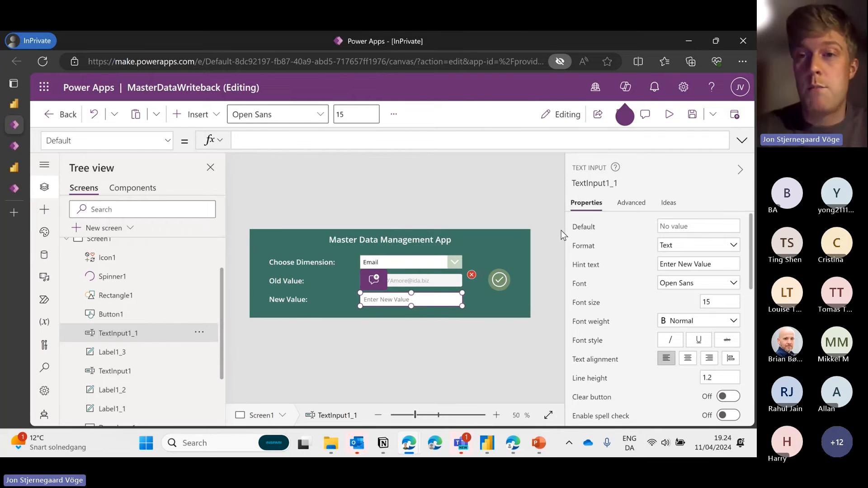
pyautogui.moveTo(713, 264); pyautogui.dragTo(646, 264)
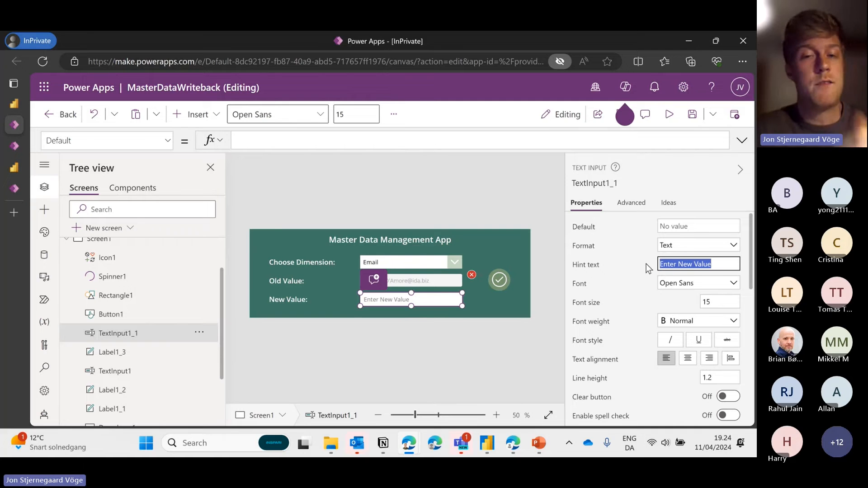
pyautogui.click(507, 206)
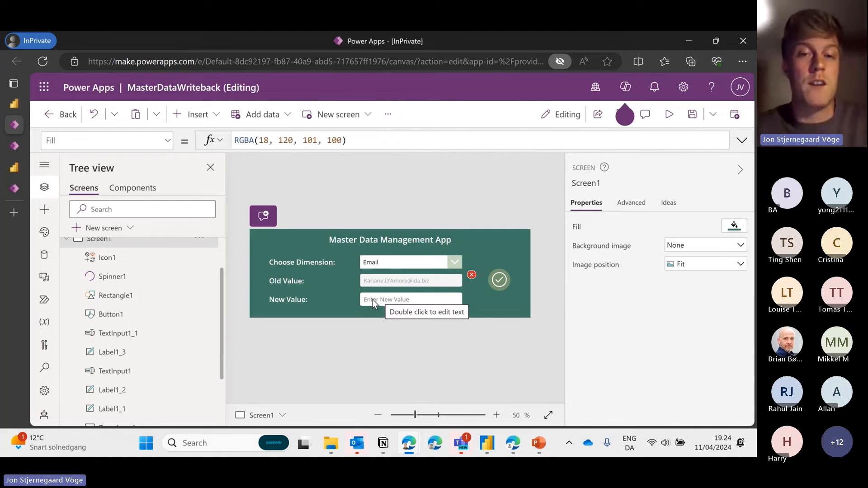
pyautogui.click(508, 276)
pyautogui.moveTo(646, 151); pyautogui.dragTo(625, 327)
pyautogui.scroll(-2, 539, 260)
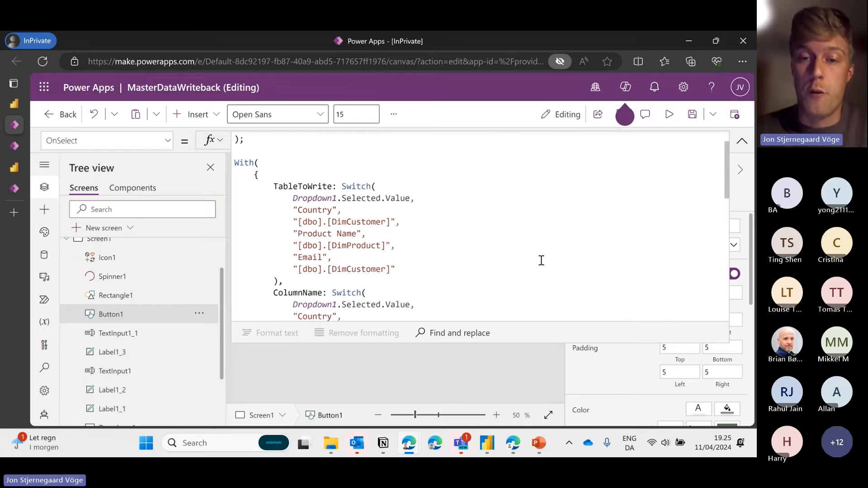
pyautogui.moveTo(548, 342); pyautogui.dragTo(548, 418)
pyautogui.scroll(-1, 396, 260)
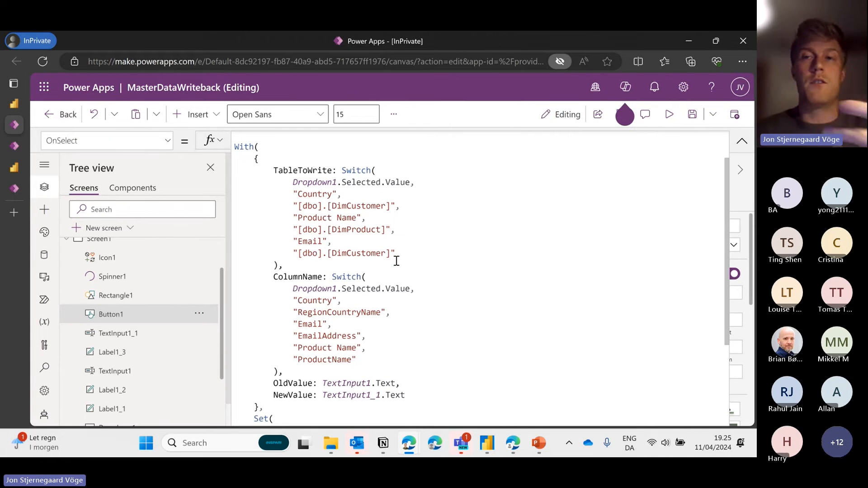
pyautogui.scroll(-1, 396, 261)
pyautogui.scroll(1, 396, 261)
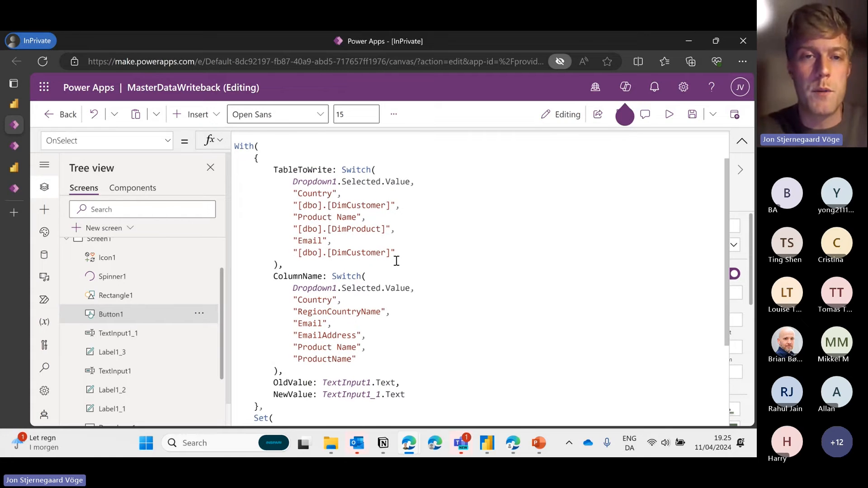
pyautogui.moveTo(270, 169); pyautogui.dragTo(338, 169)
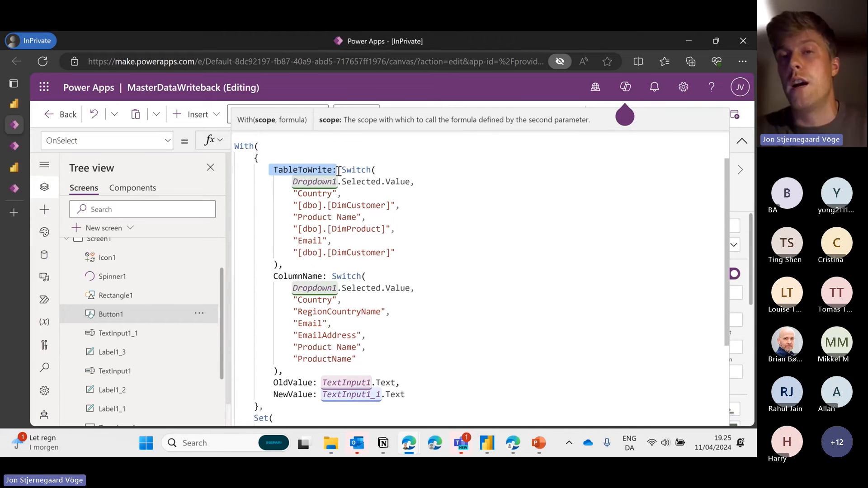
pyautogui.scroll(-3, 349, 199)
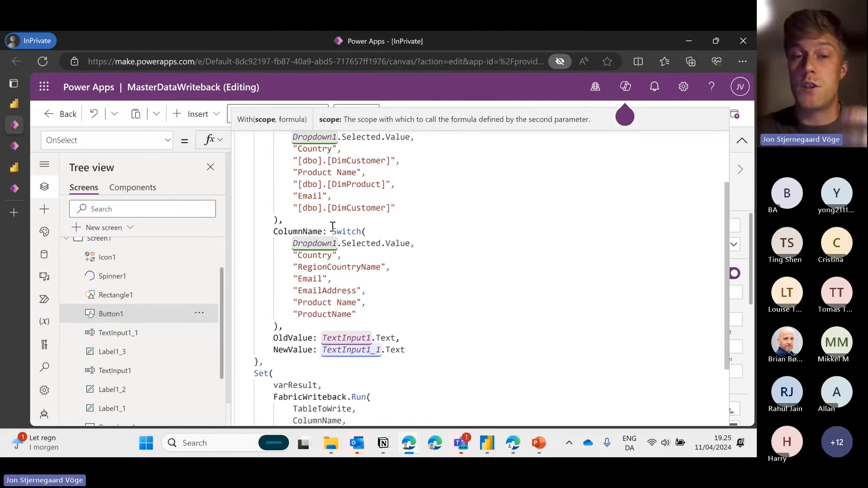
pyautogui.scroll(-1, 380, 311)
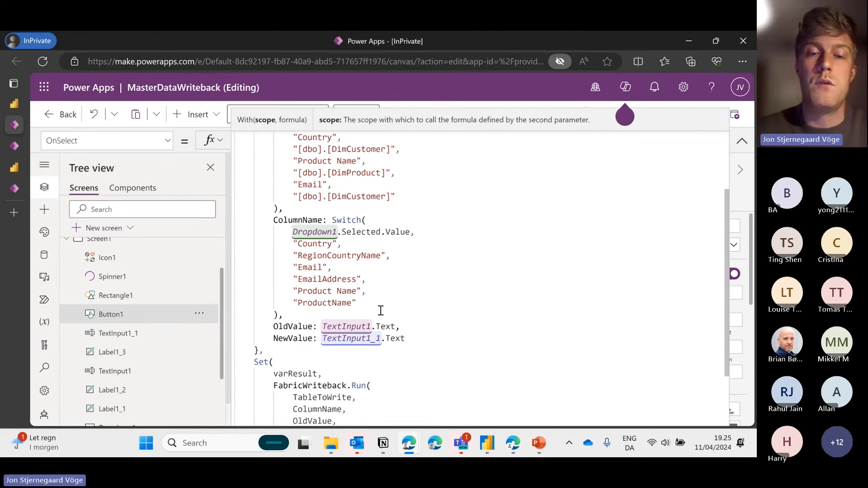
pyautogui.moveTo(403, 324); pyautogui.dragTo(321, 325)
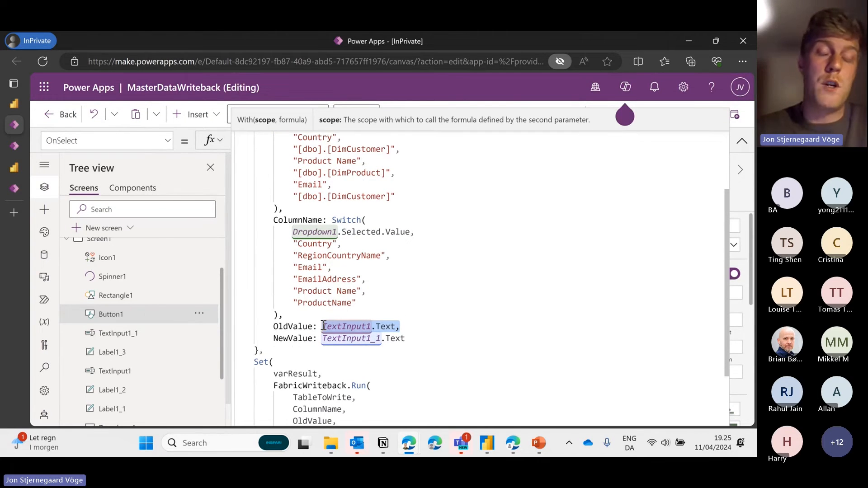
pyautogui.moveTo(403, 339); pyautogui.dragTo(321, 340)
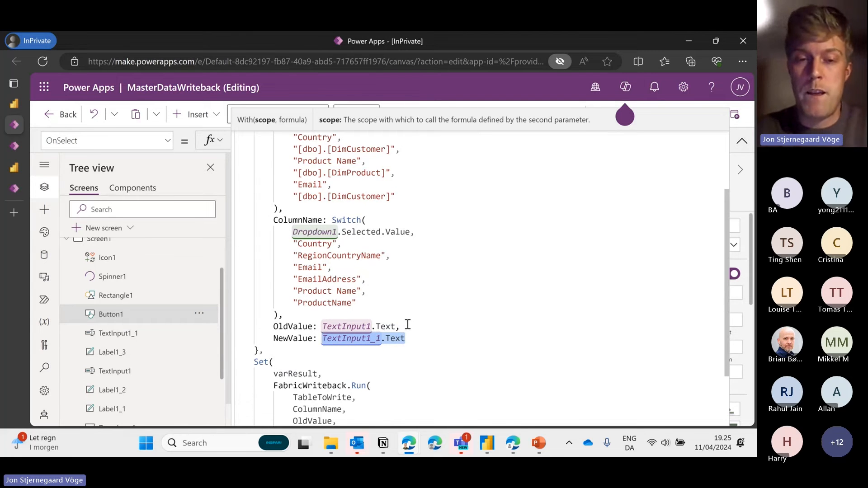
pyautogui.scroll(-3, 408, 324)
pyautogui.click(244, 376)
pyautogui.write('/*')
pyautogui.press('BackSpace')
pyautogui.press('BackSpace')
pyautogui.press('BackSpace')
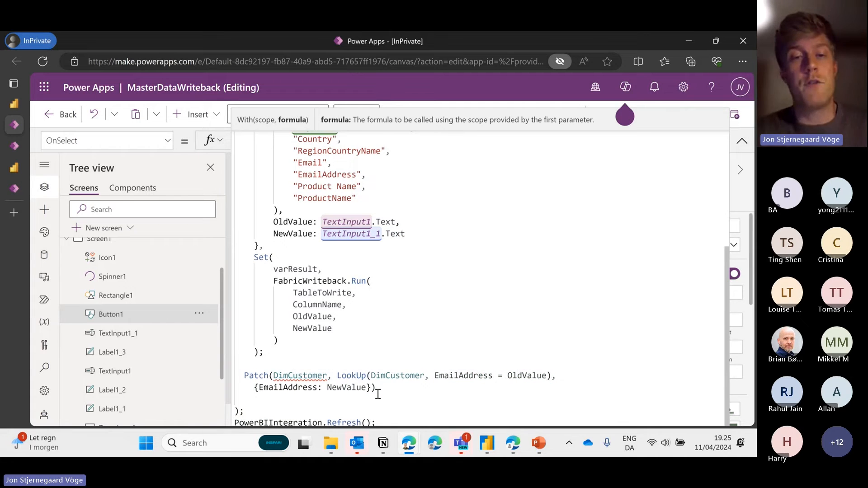
pyautogui.moveTo(377, 391); pyautogui.dragTo(236, 373)
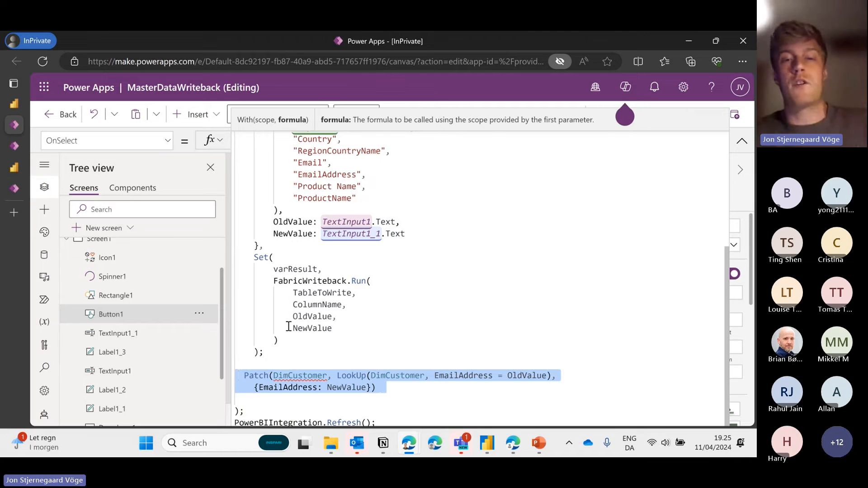
pyautogui.click(300, 316)
pyautogui.moveTo(279, 347); pyautogui.dragTo(246, 255)
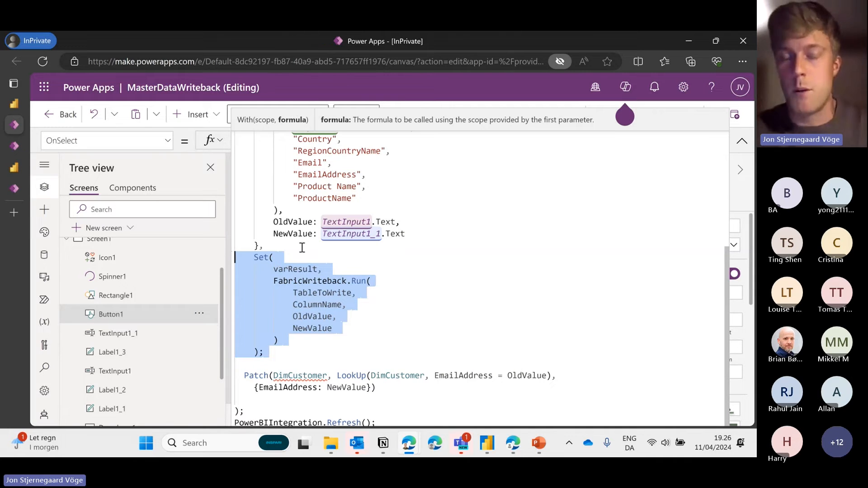
pyautogui.click(308, 269)
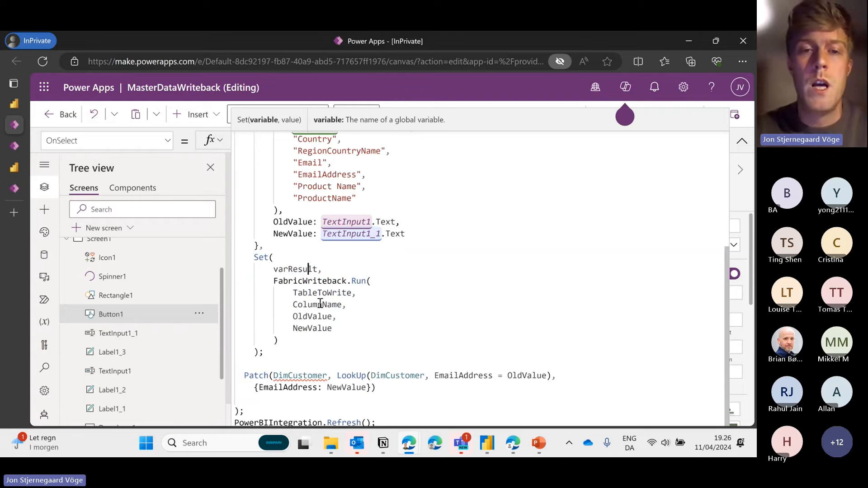
pyautogui.click(298, 344)
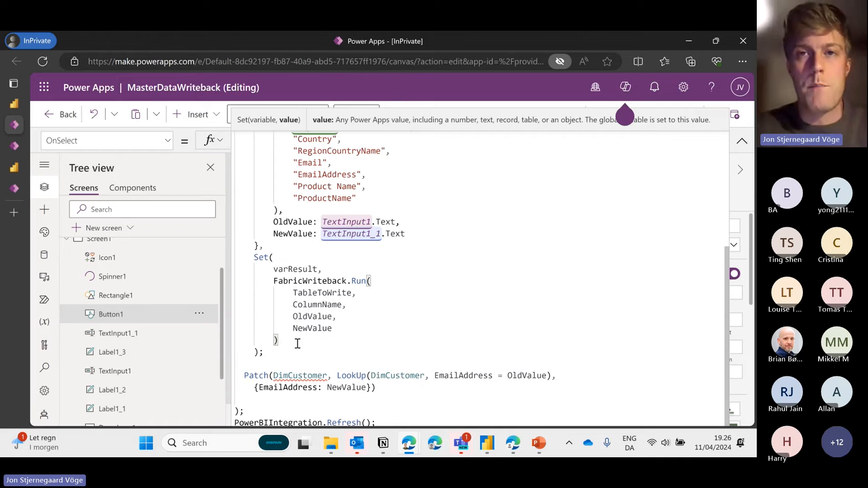
pyautogui.click(254, 257)
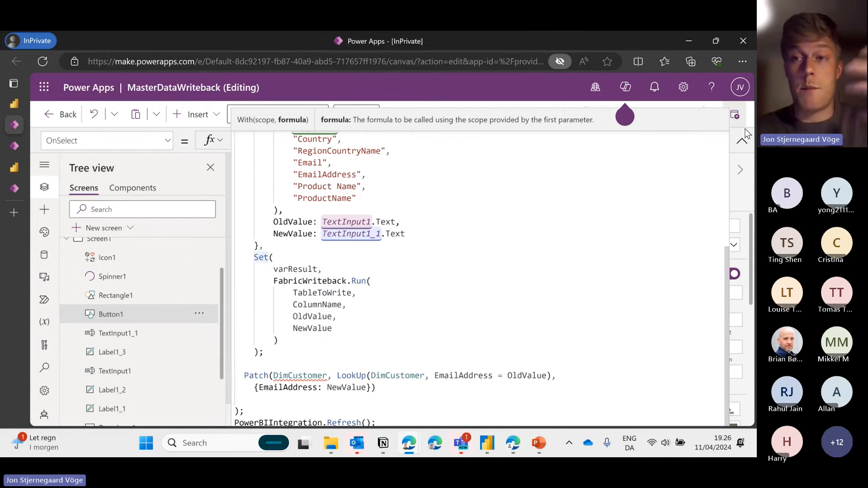
pyautogui.click(742, 141)
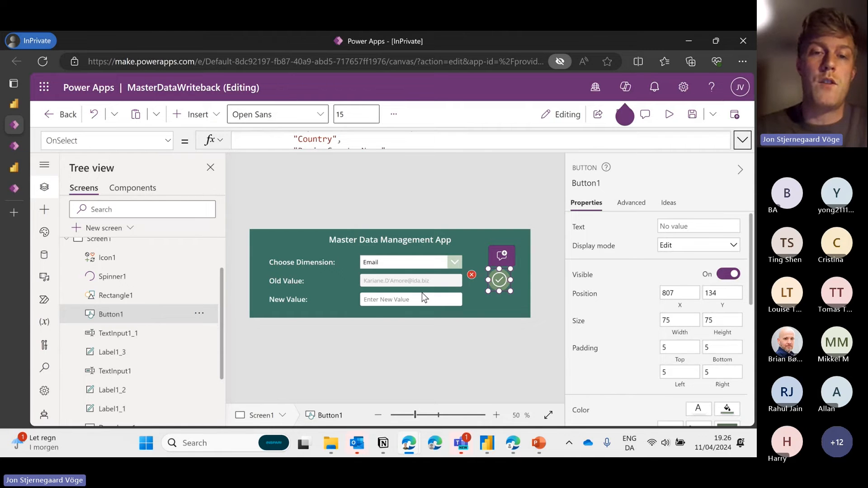
pyautogui.click(741, 140)
pyautogui.scroll(5, 380, 182)
pyautogui.scroll(-5, 376, 184)
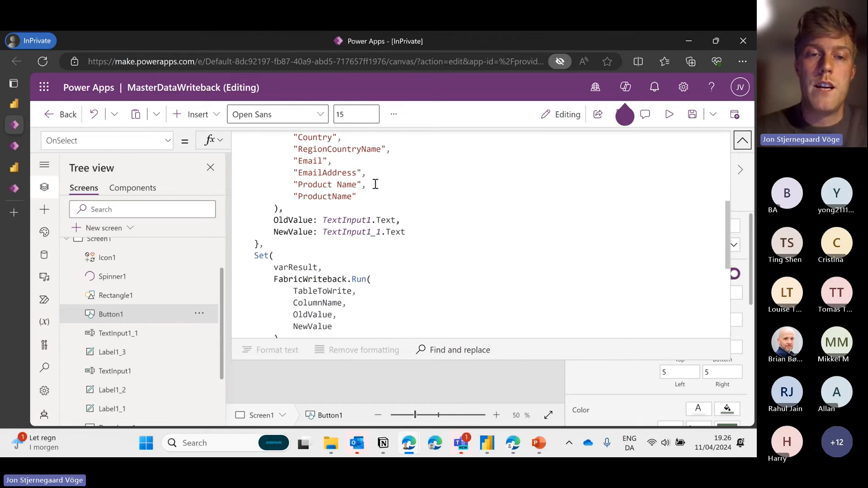
pyautogui.scroll(-2, 375, 184)
pyautogui.moveTo(337, 281); pyautogui.dragTo(292, 248)
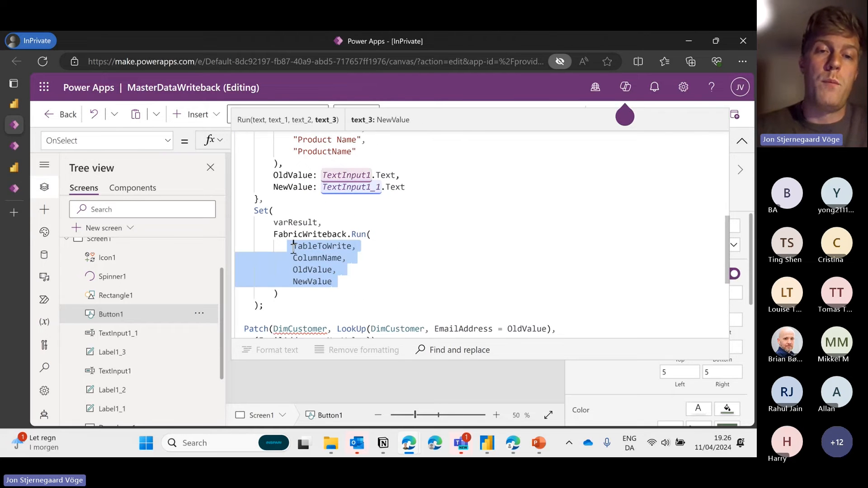
pyautogui.doubleClick(278, 234)
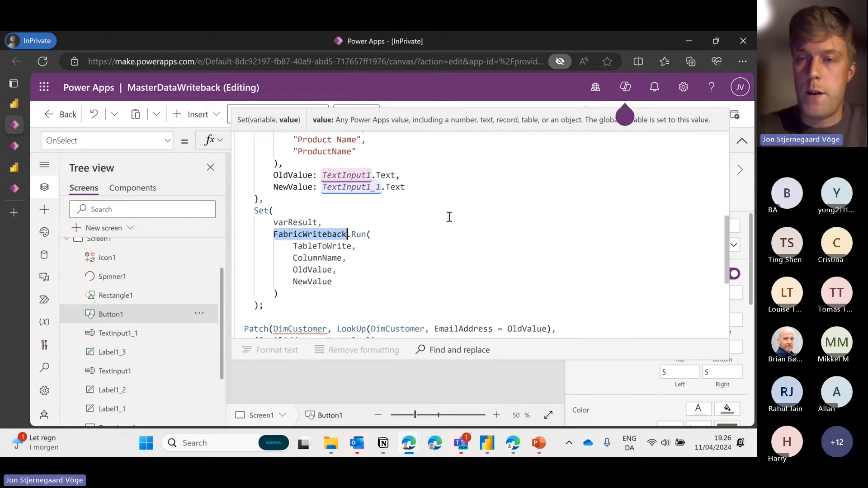
pyautogui.click(44, 257)
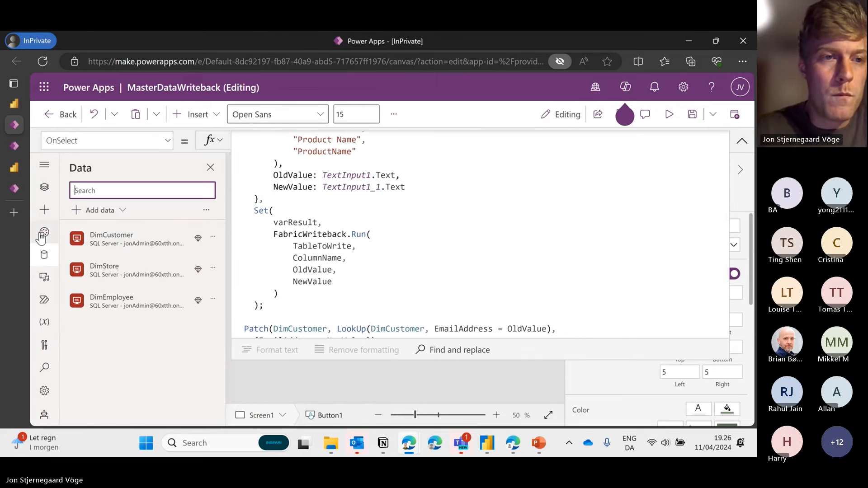
pyautogui.click(44, 231)
pyautogui.click(43, 190)
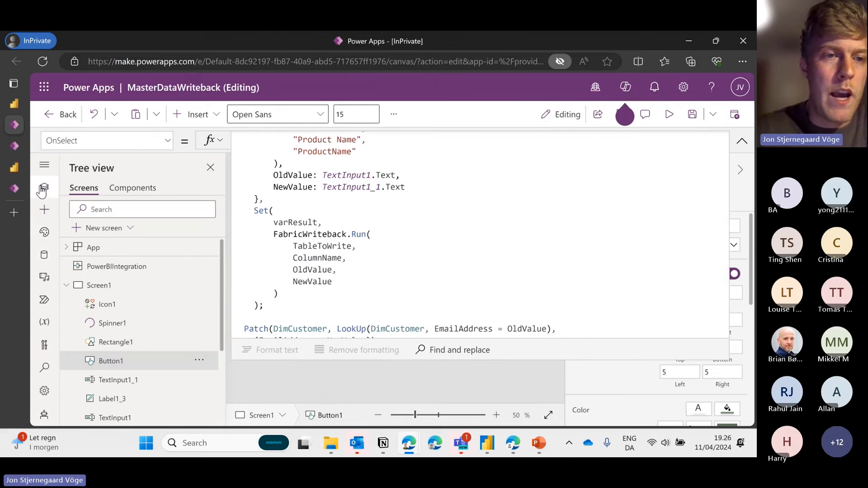
pyautogui.click(45, 276)
pyautogui.click(44, 255)
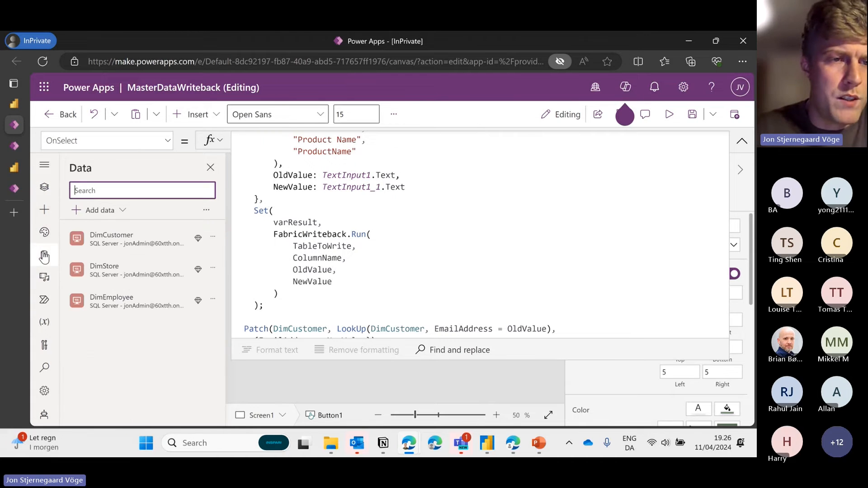
pyautogui.click(44, 300)
pyautogui.click(429, 267)
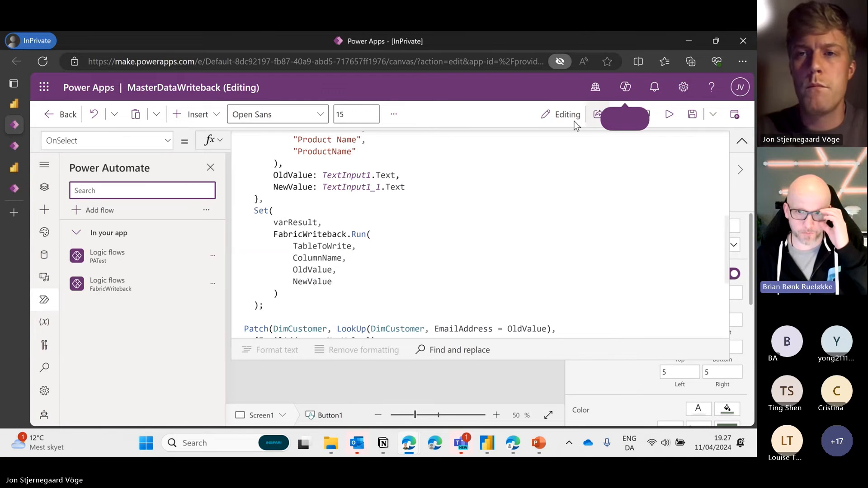
pyautogui.click(713, 126)
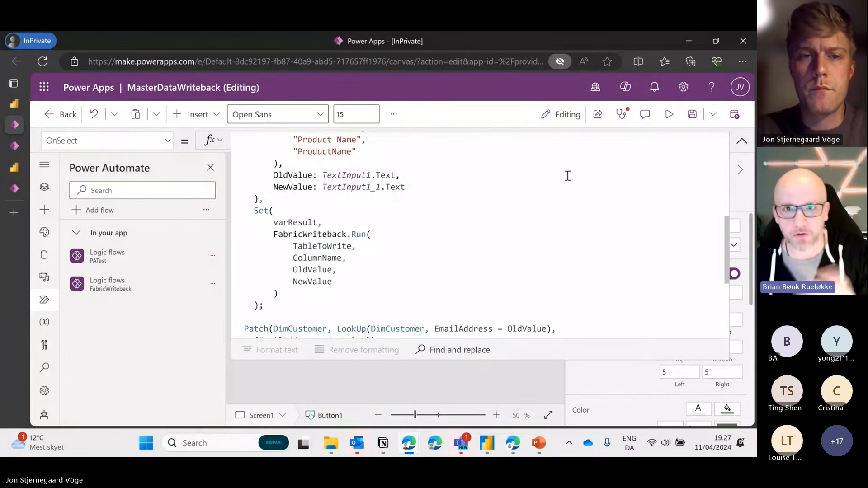
pyautogui.click(211, 286)
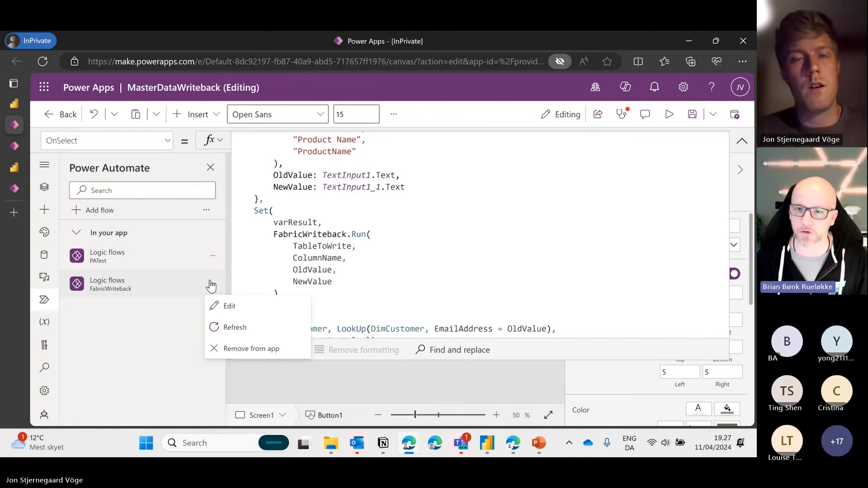
pyautogui.click(542, 204)
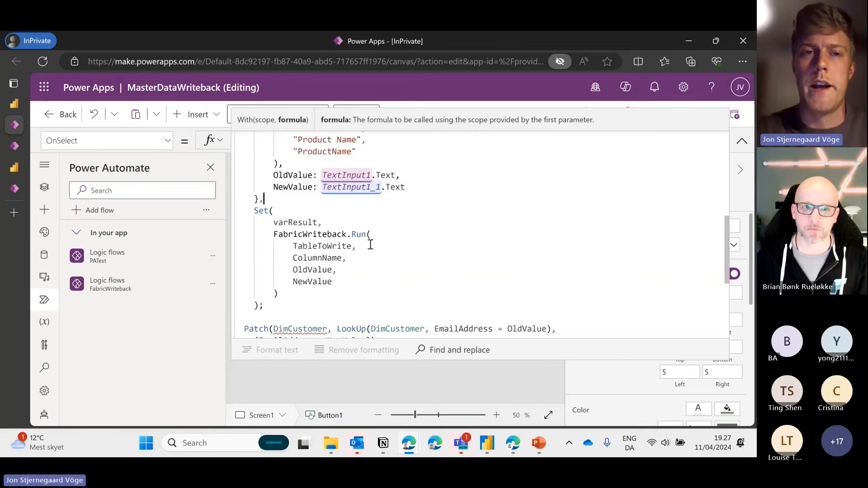
pyautogui.click(212, 283)
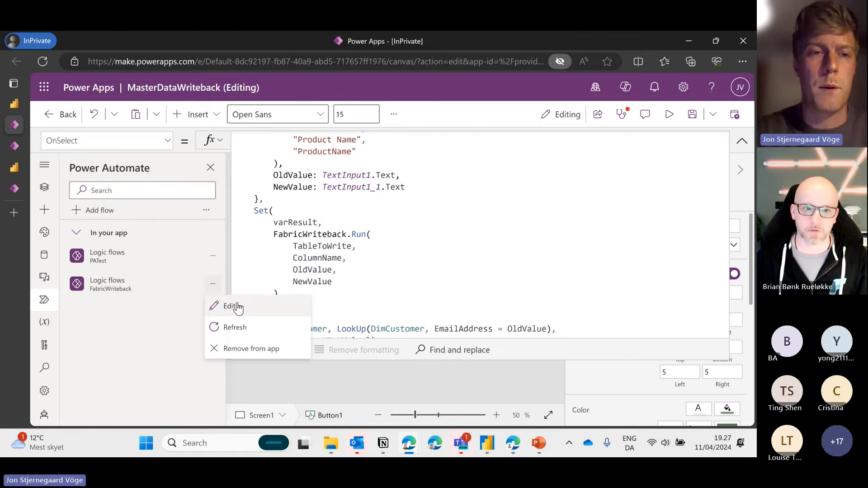
pyautogui.click(173, 310)
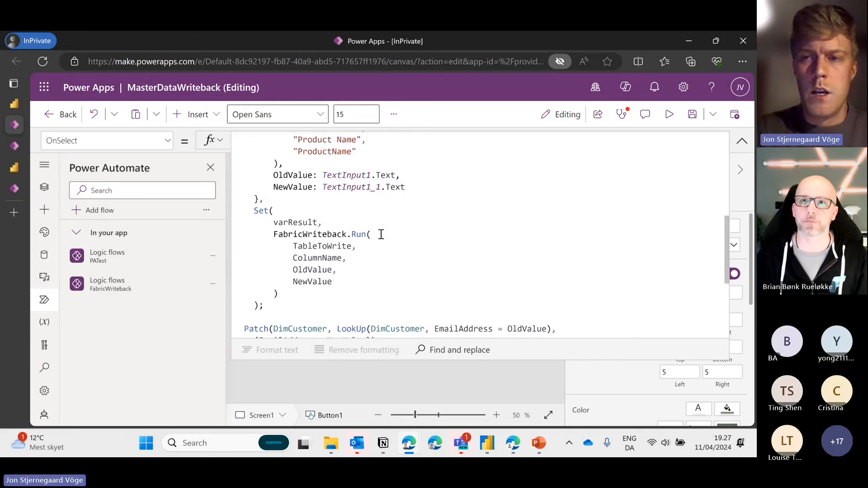
pyautogui.scroll(1, 381, 234)
pyautogui.scroll(4, 381, 234)
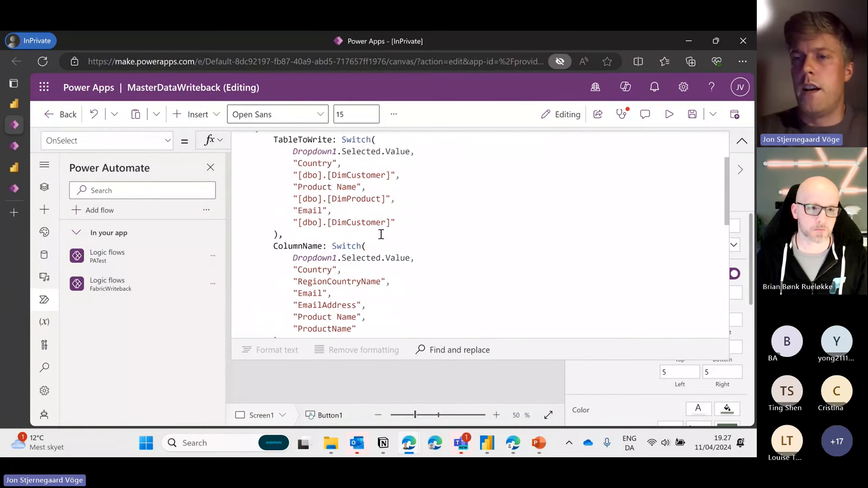
pyautogui.press('Escape')
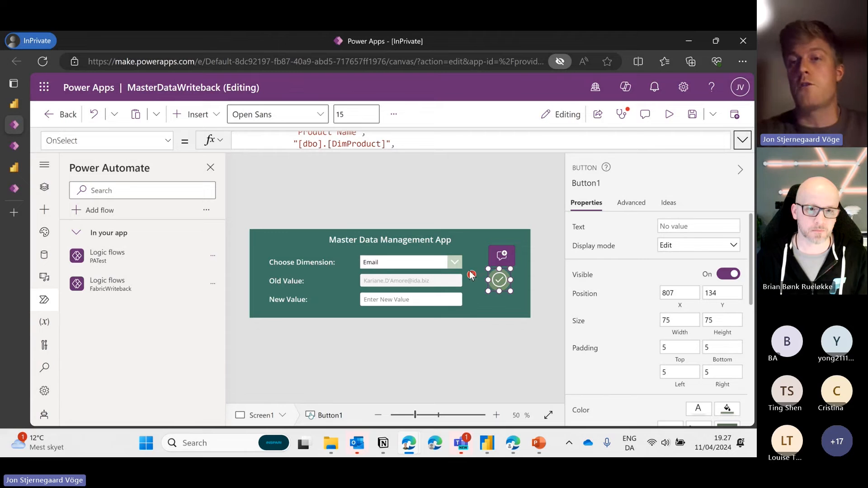
pyautogui.click(742, 140)
pyautogui.scroll(3, 413, 177)
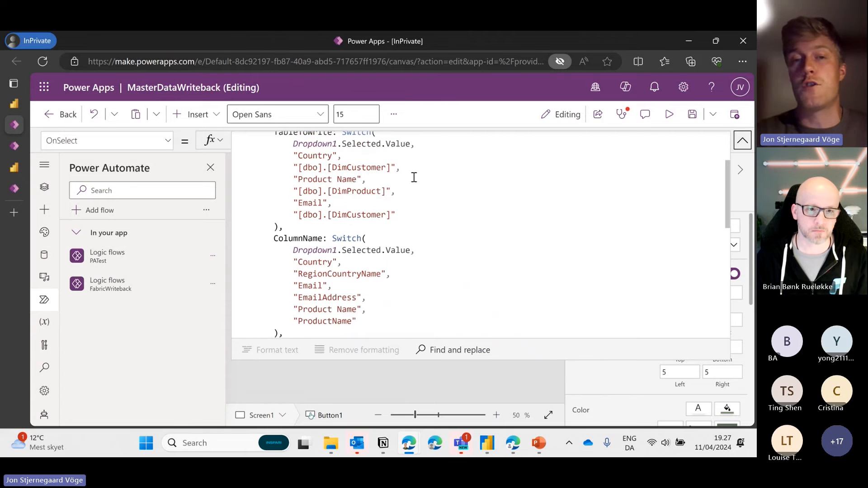
pyautogui.scroll(-2, 312, 205)
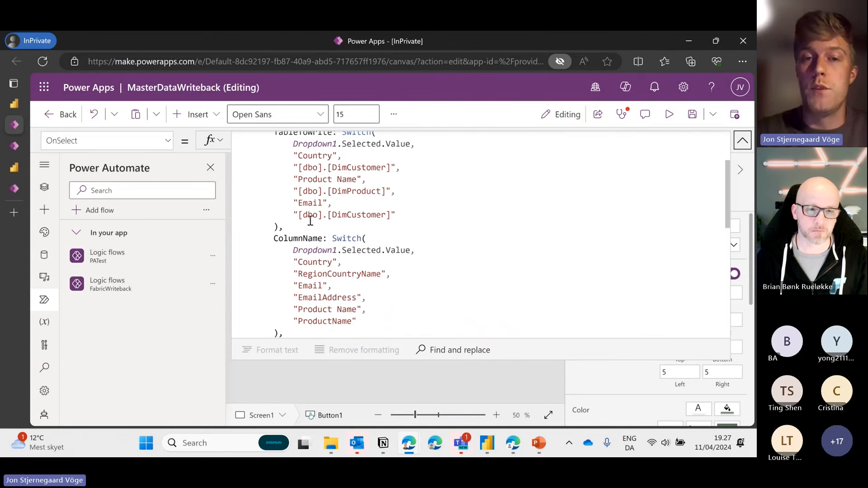
pyautogui.scroll(3, 296, 274)
pyautogui.doubleClick(258, 179)
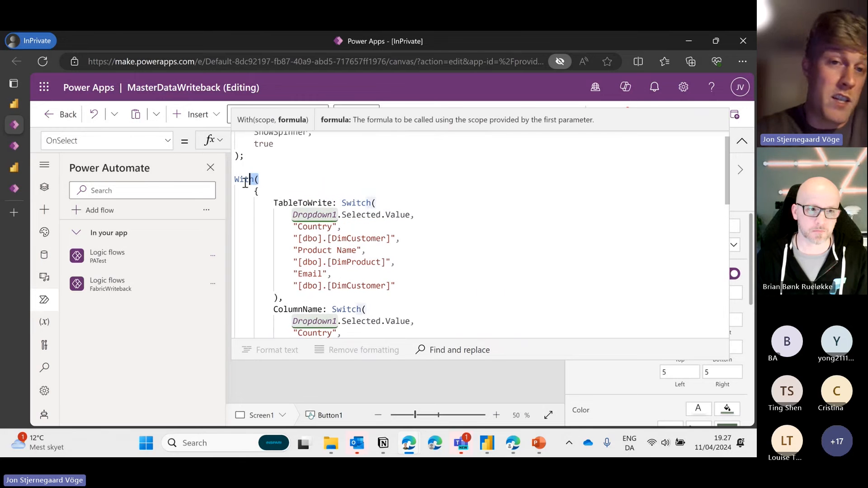
pyautogui.scroll(-2, 283, 189)
pyautogui.scroll(-9, 284, 190)
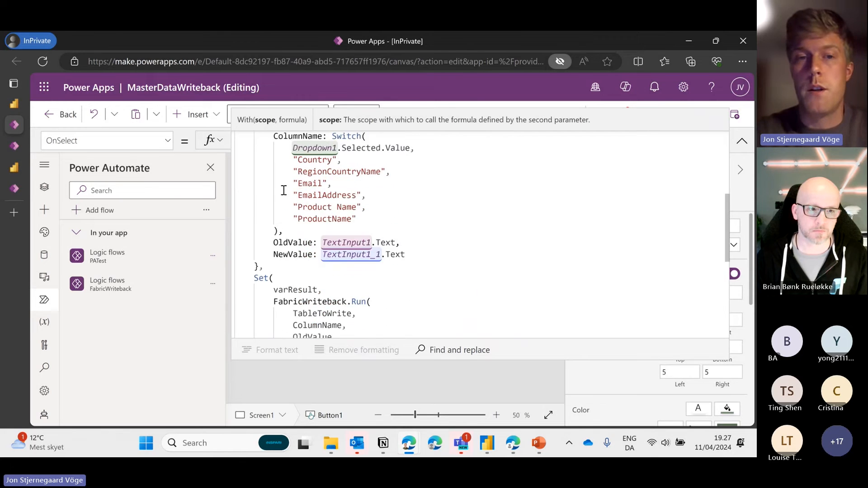
pyautogui.scroll(2, 303, 204)
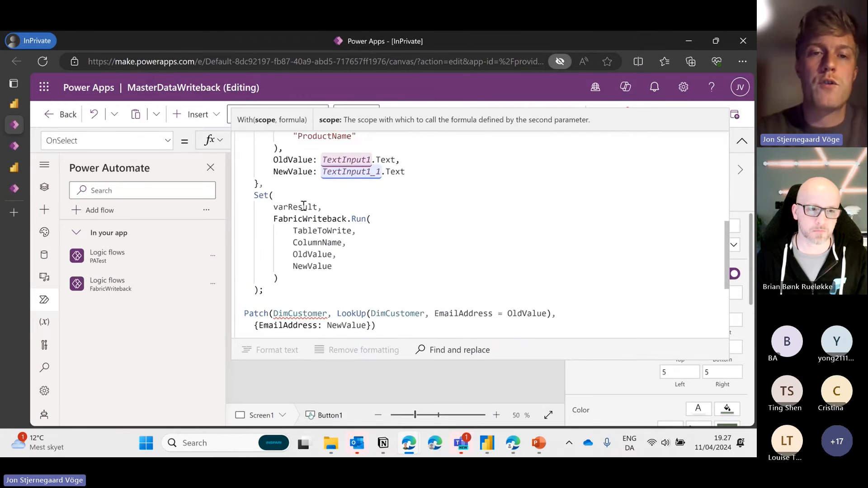
pyautogui.click(274, 221)
pyautogui.doubleClick(284, 222)
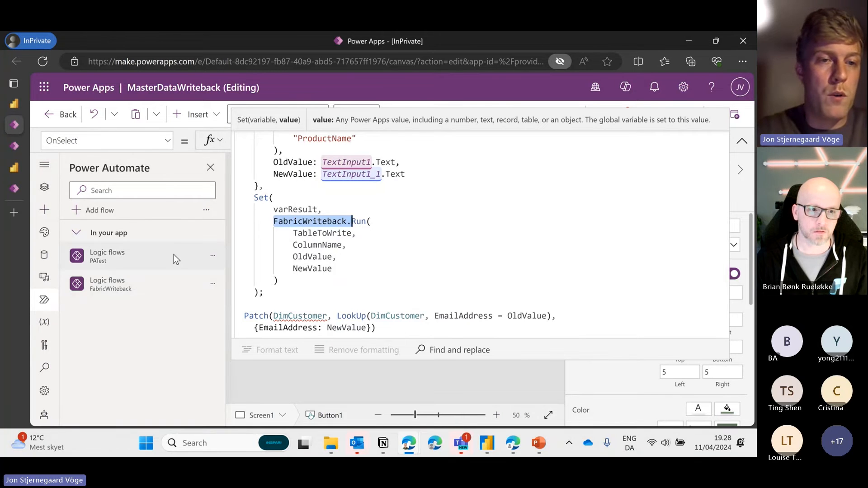
# Edit FabricWriteback and expand its PowerApps (V2) trigger: TableToWrite, ColumnName, OldValue, NewValue
pyautogui.click(212, 283)
pyautogui.click(259, 306)
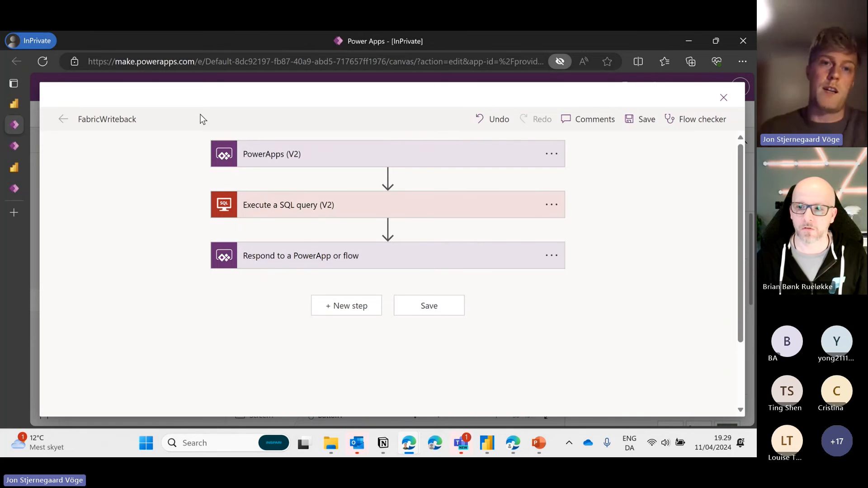
pyautogui.click(289, 160)
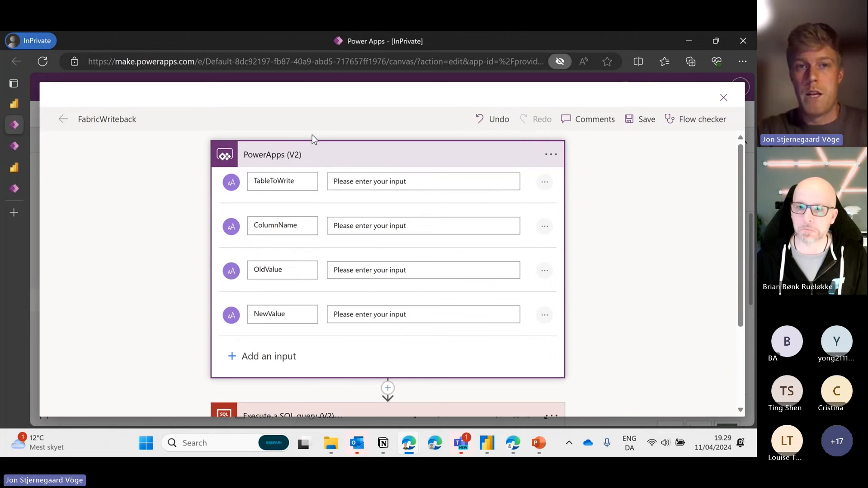
pyautogui.scroll(-1, 312, 134)
pyautogui.scroll(1, 310, 139)
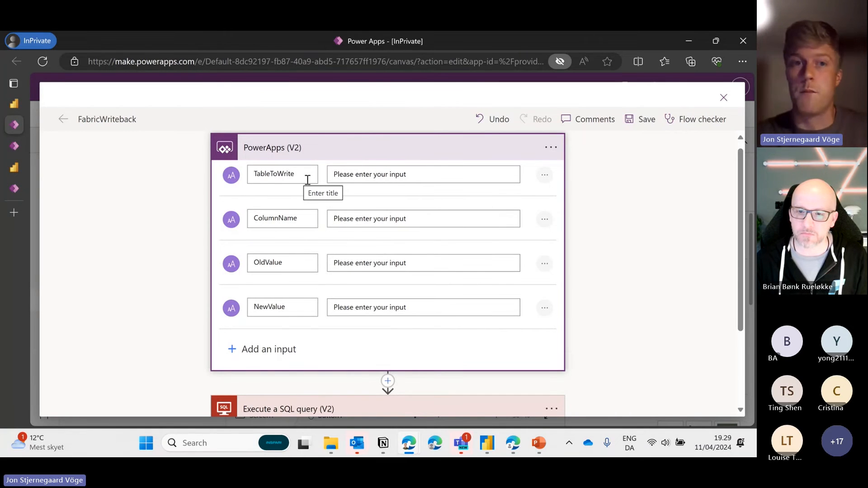
# Expand the Execute a SQL query (V2) step and confirm database DataflowsStagingWarehouse
pyautogui.click(337, 158)
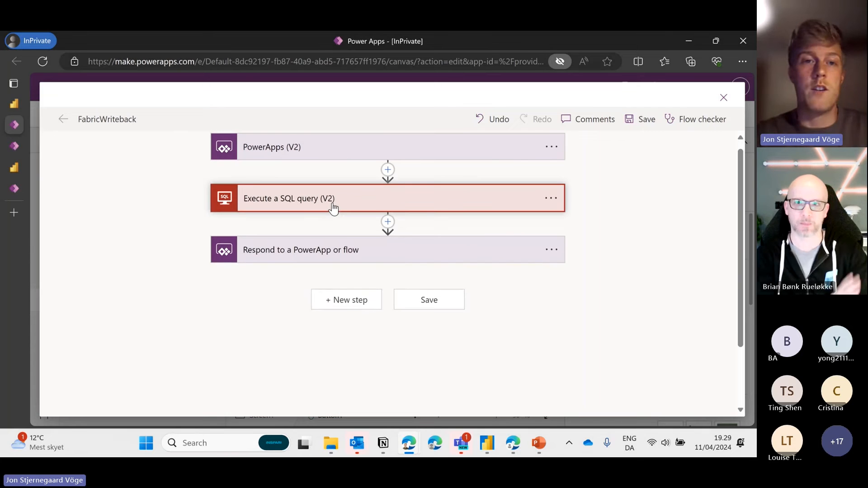
pyautogui.click(333, 208)
pyautogui.scroll(-1, 190, 219)
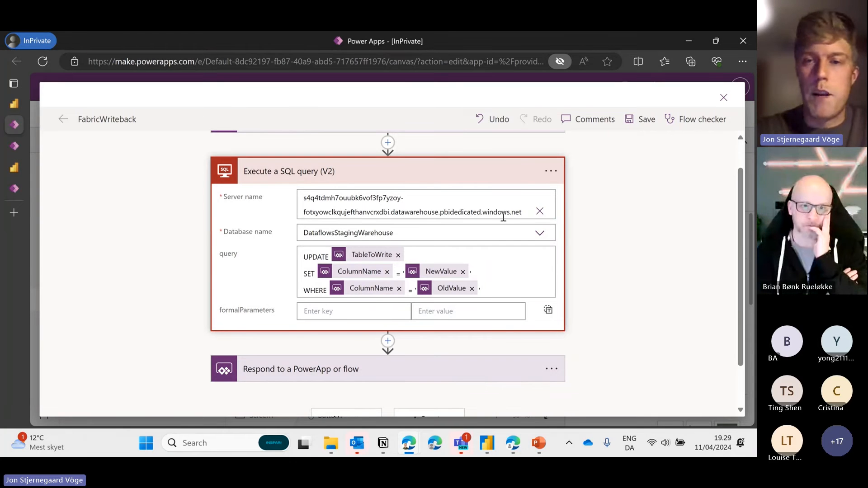
pyautogui.click(547, 235)
pyautogui.click(547, 235)
pyautogui.click(548, 234)
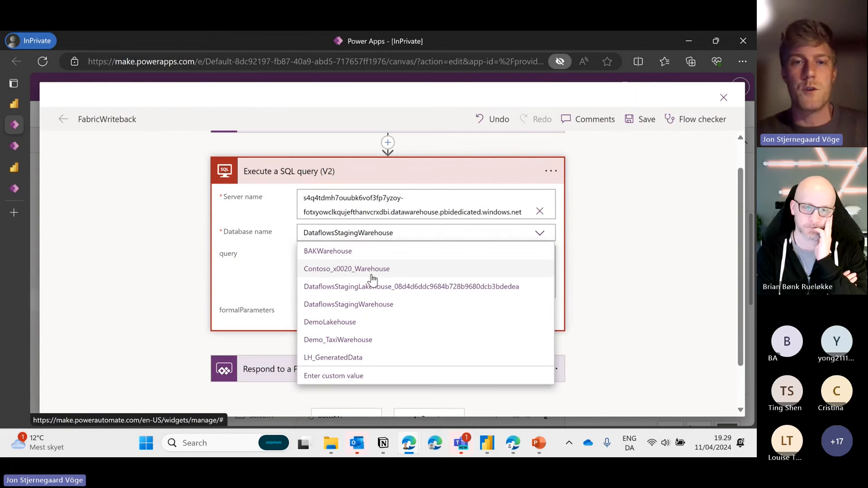
pyautogui.click(542, 239)
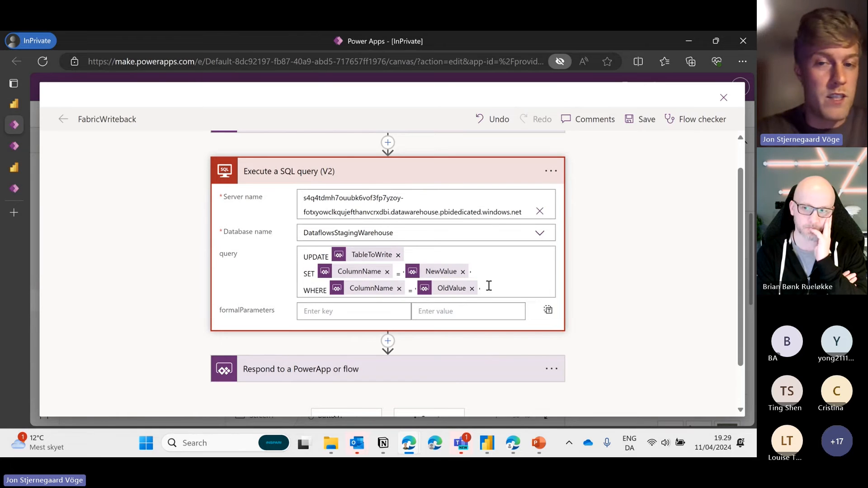
# Review the UPDATE query setting ColumnName to NewValue where it equals OldValue
pyautogui.moveTo(480, 290); pyautogui.dragTo(304, 258)
pyautogui.click(304, 258)
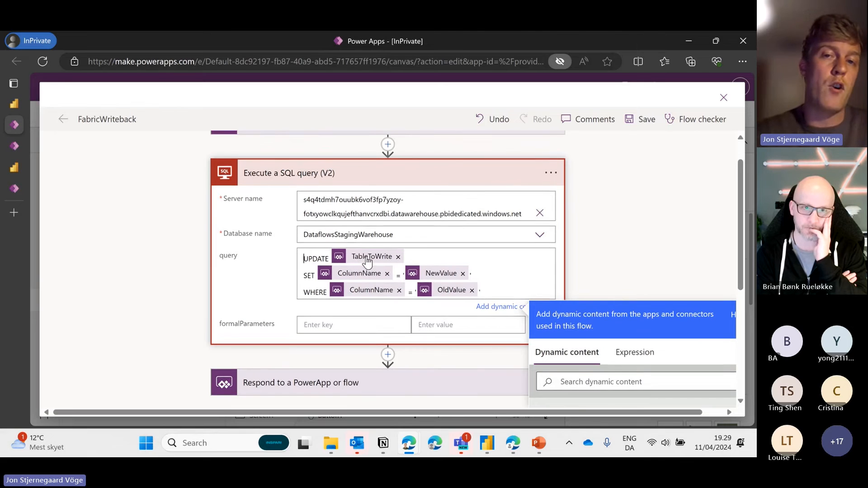
pyautogui.scroll(1, 353, 203)
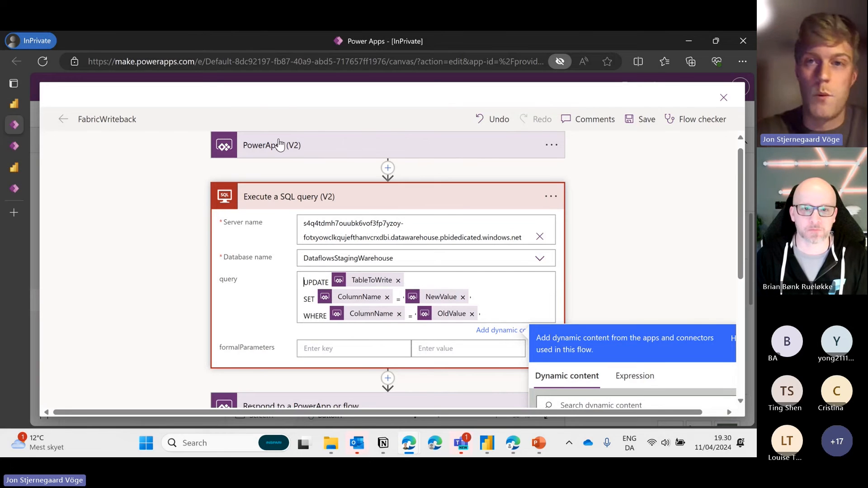
pyautogui.scroll(-3, 364, 208)
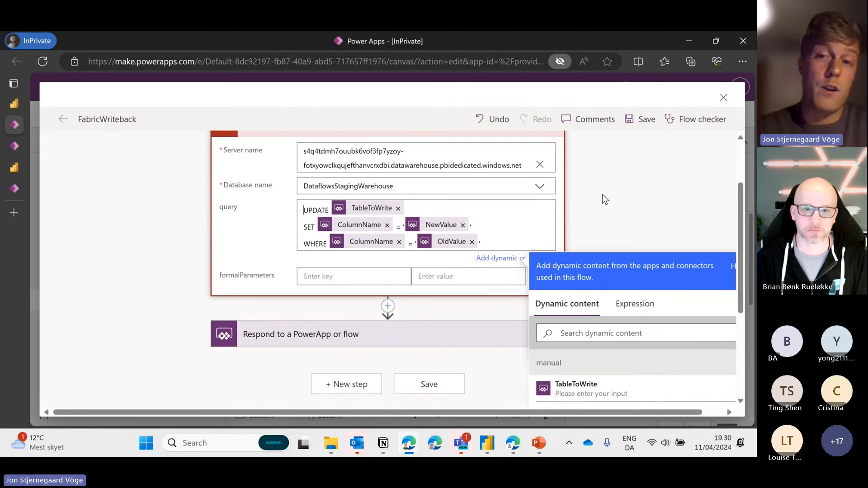
pyautogui.click(602, 194)
# Expand the Respond to a PowerApp or flow step and inspect its success output of Yes
pyautogui.click(397, 326)
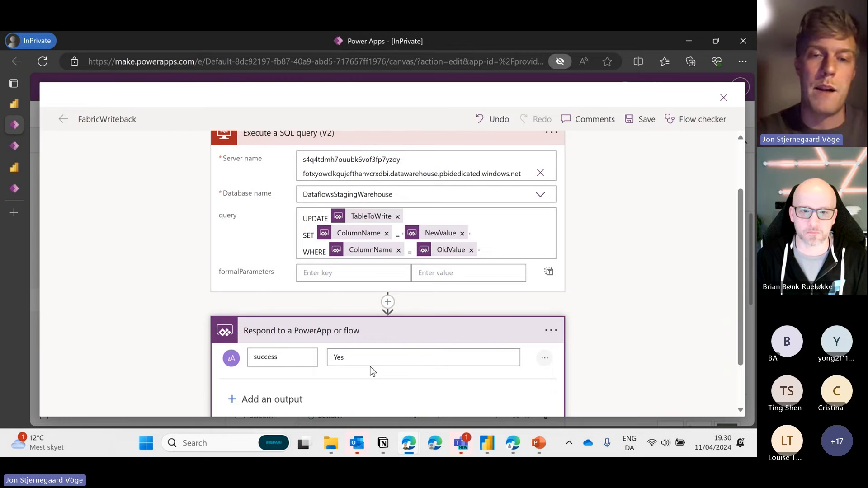
pyautogui.scroll(-2, 328, 294)
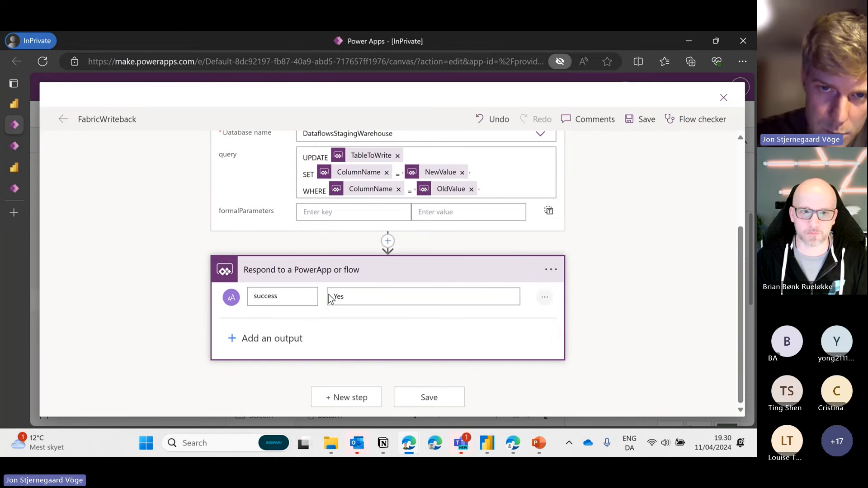
pyautogui.scroll(1, 368, 280)
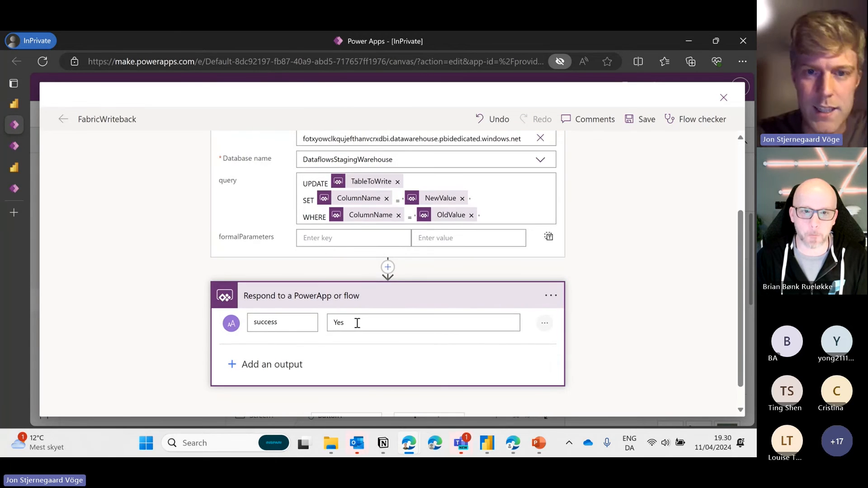
pyautogui.moveTo(355, 325); pyautogui.dragTo(283, 319)
pyautogui.click(219, 264)
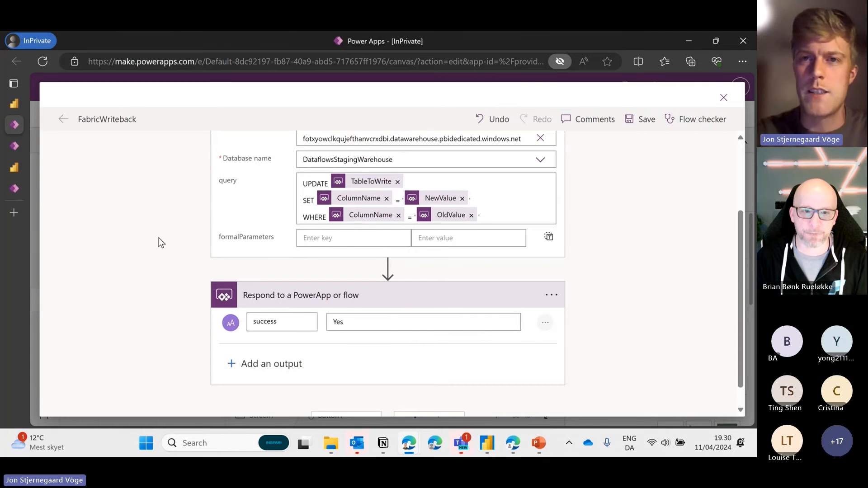
pyautogui.scroll(2, 159, 237)
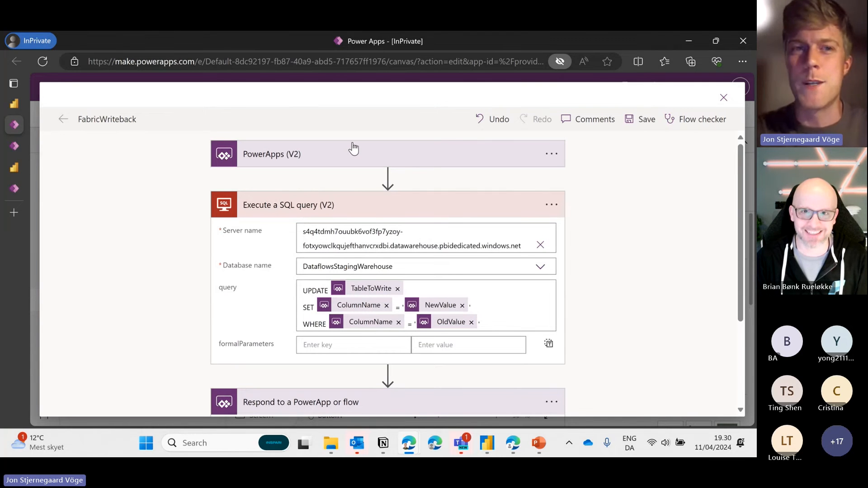
pyautogui.scroll(-2, 394, 267)
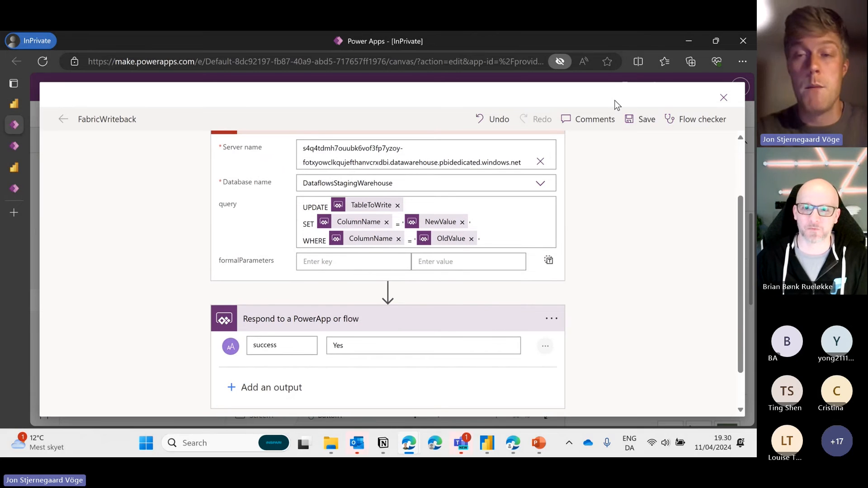
# Dismiss the flow refresh error and wrap the Patch(DimCustomer…) statement in /* */ comments
pyautogui.click(726, 100)
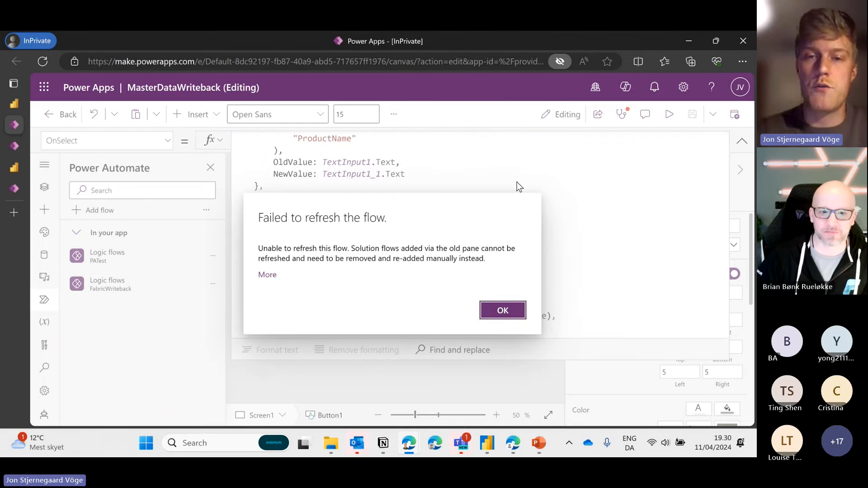
pyautogui.click(506, 314)
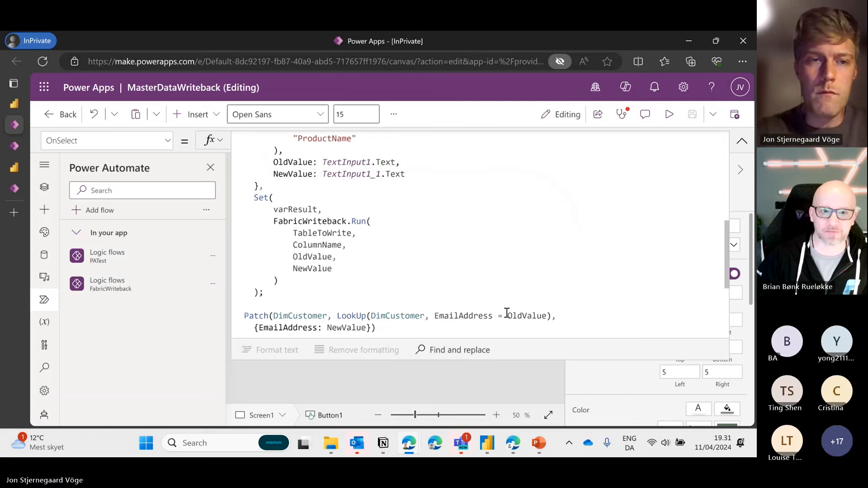
pyautogui.click(334, 232)
pyautogui.scroll(-1, 336, 229)
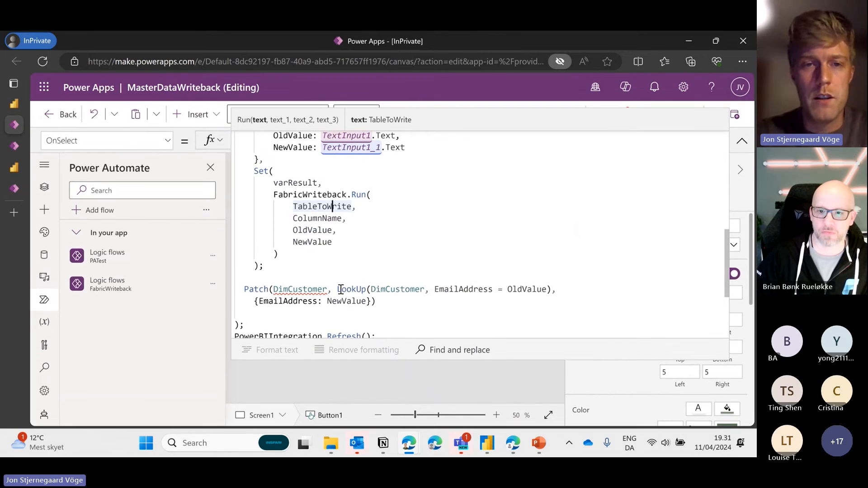
pyautogui.click(244, 290)
pyautogui.write('/*')
pyautogui.click(408, 307)
pyautogui.write('*')
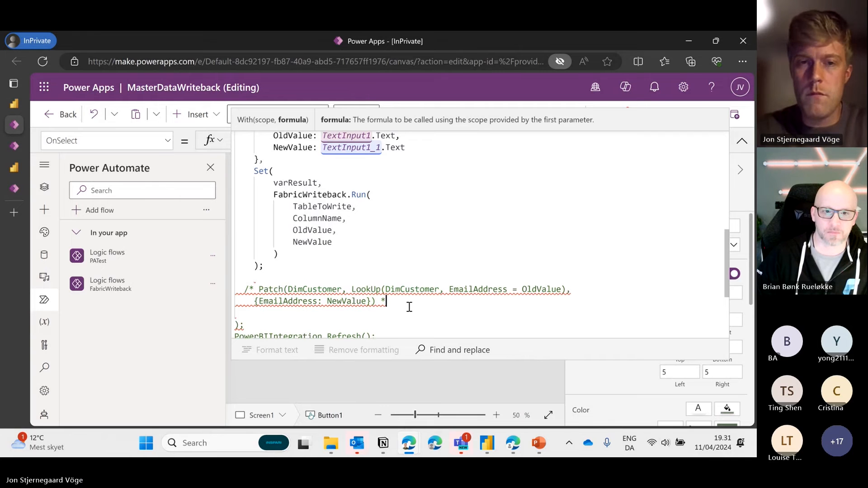
pyautogui.write('/')
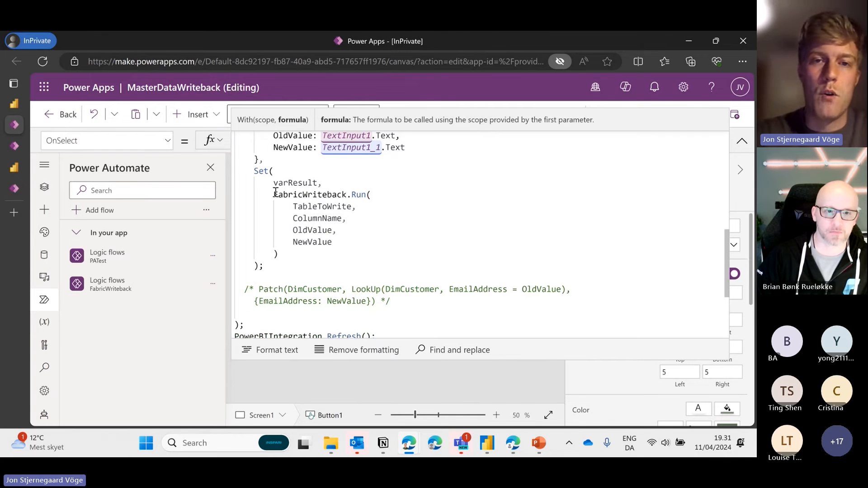
# Highlight the FabricWriteback.Run call and its four arguments from TableToWrite to NewValue
pyautogui.moveTo(274, 194); pyautogui.dragTo(368, 193)
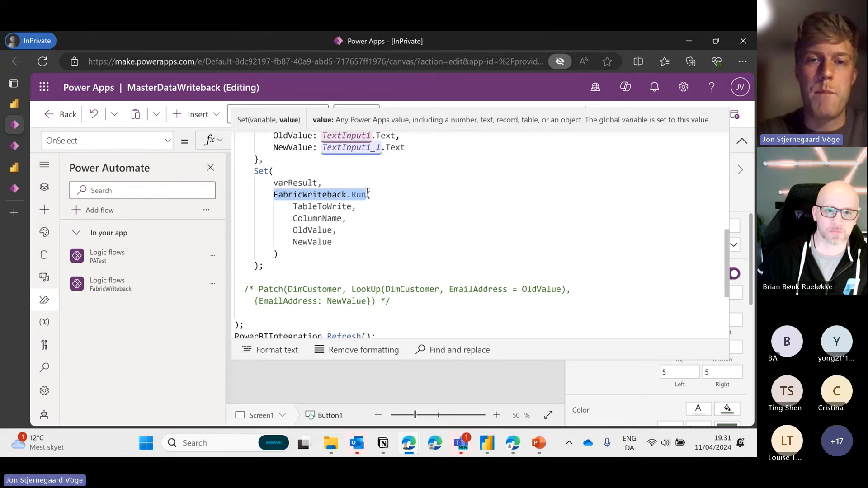
pyautogui.click(353, 194)
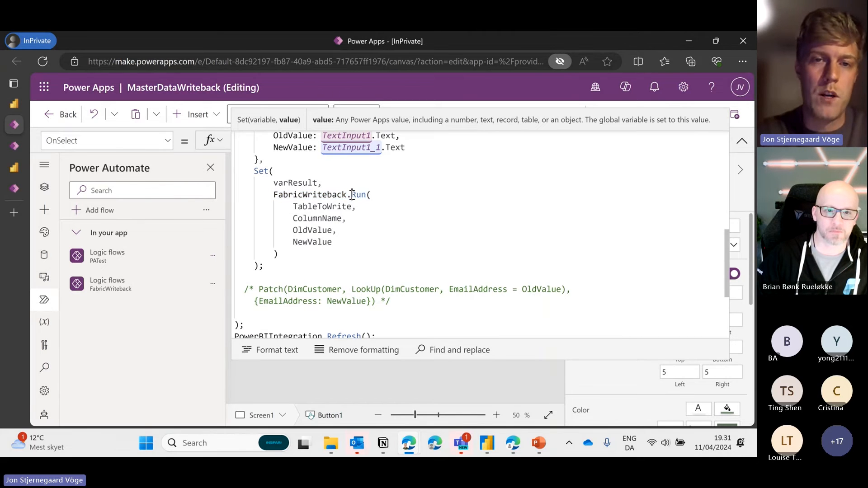
pyautogui.moveTo(347, 194); pyautogui.dragTo(274, 199)
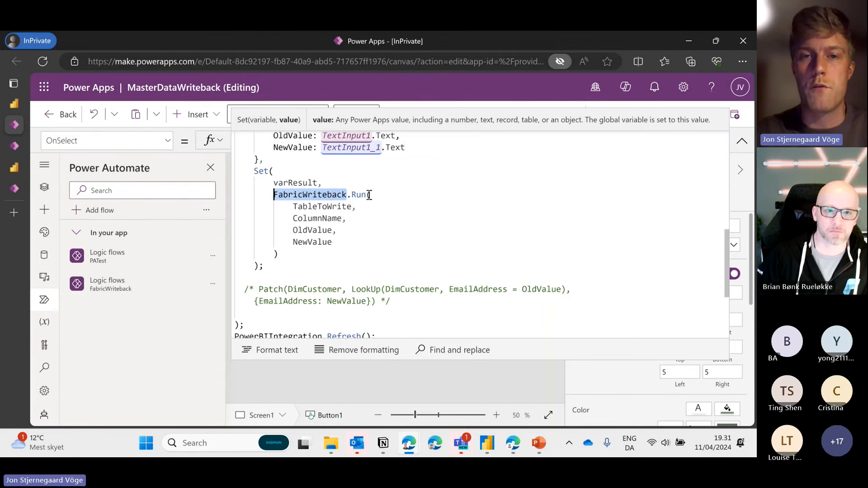
pyautogui.moveTo(373, 194); pyautogui.dragTo(358, 239)
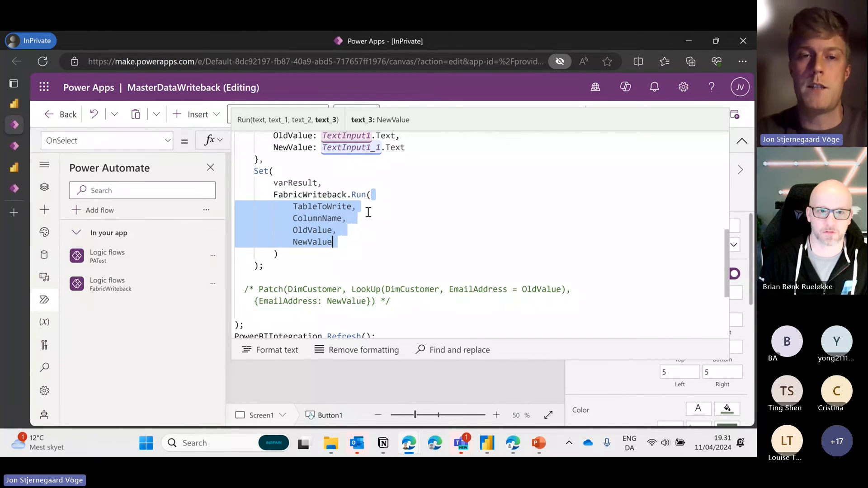
pyautogui.click(342, 208)
pyautogui.moveTo(342, 208); pyautogui.dragTo(333, 242)
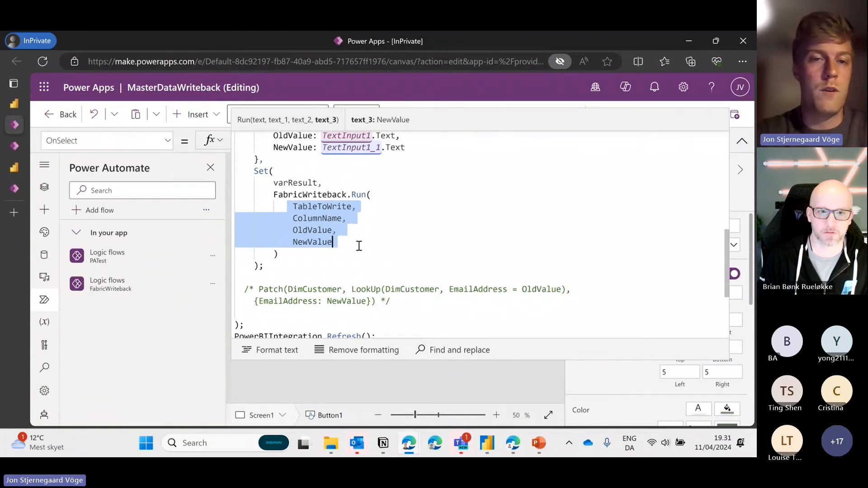
pyautogui.click(333, 241)
pyautogui.scroll(1, 313, 154)
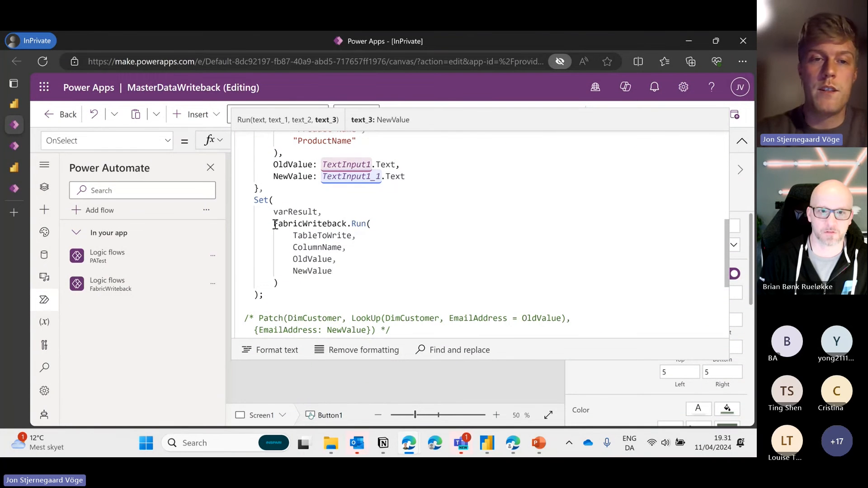
# Review how Set(varResult, …) stores the FabricWriteback.Run result, then collapse the formula bar
pyautogui.moveTo(274, 224); pyautogui.dragTo(354, 275)
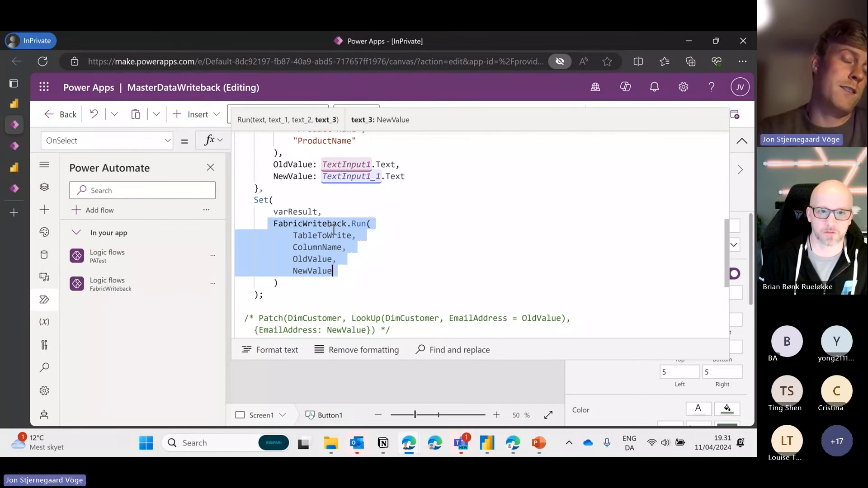
pyautogui.moveTo(329, 213); pyautogui.dragTo(254, 203)
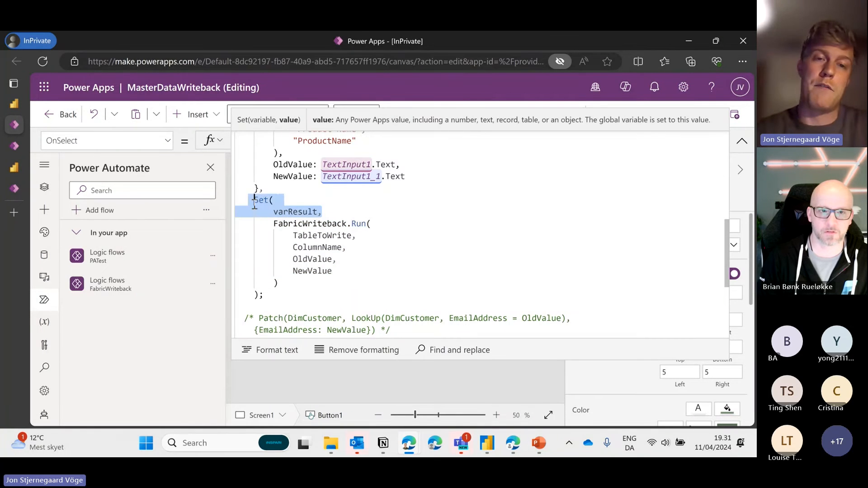
pyautogui.click(318, 212)
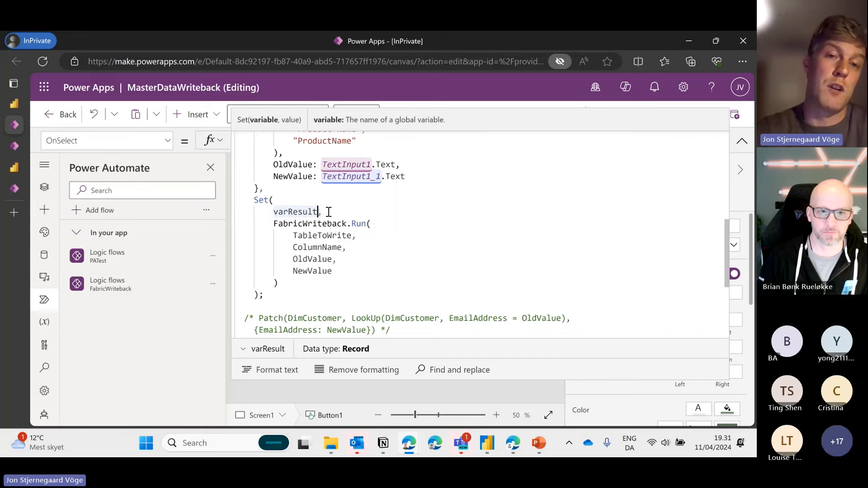
pyautogui.moveTo(329, 212); pyautogui.dragTo(249, 200)
pyautogui.scroll(-1, 333, 262)
pyautogui.scroll(1, 334, 260)
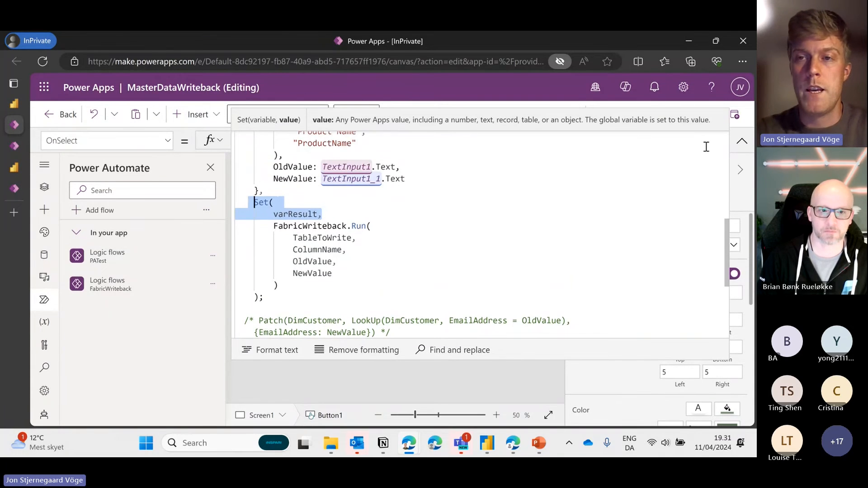
pyautogui.click(742, 141)
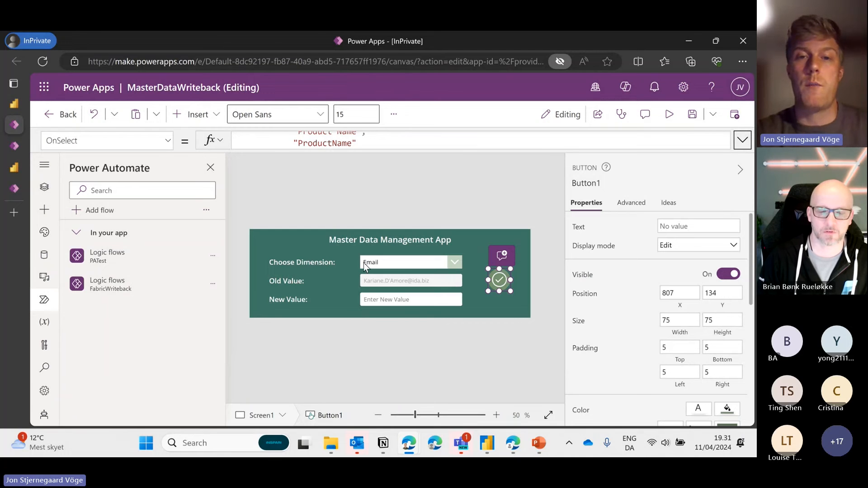
# Pick Country in the Choose Dimension dropdown, filling Old Value with Australia, then deselect the button
pyautogui.keyDown('alt'); pyautogui.click(403, 262); pyautogui.keyUp('alt')
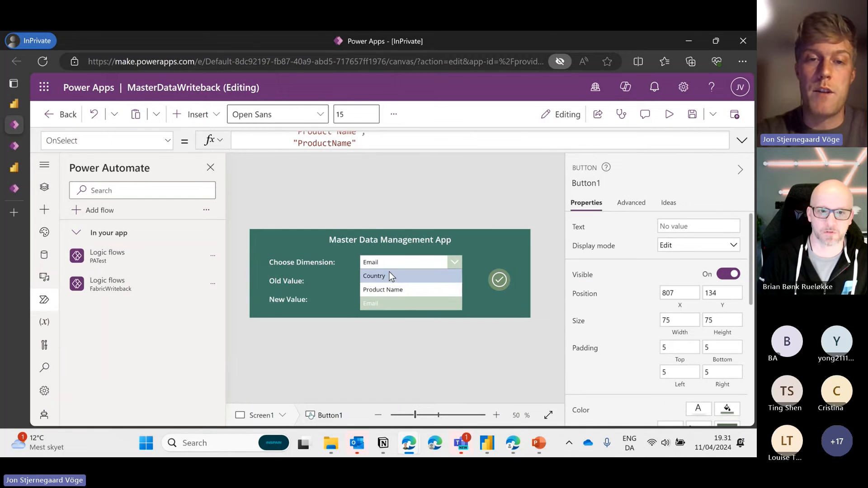
pyautogui.keyDown('alt'); pyautogui.click(389, 274); pyautogui.keyUp('alt')
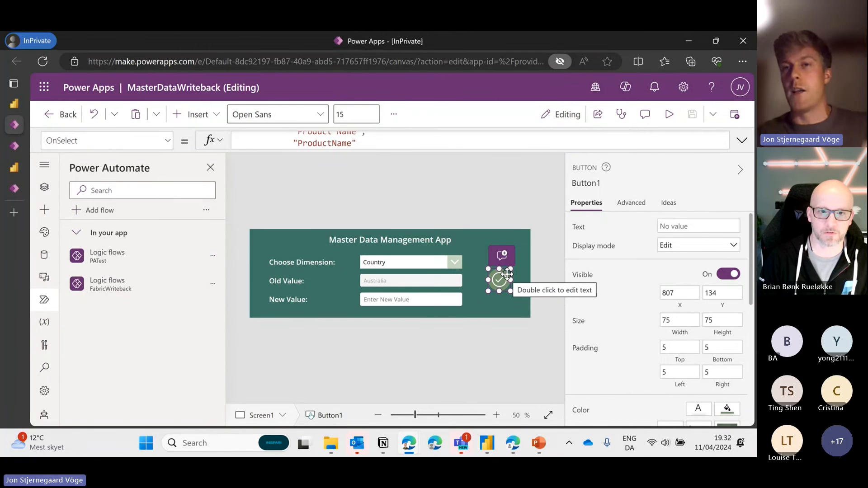
pyautogui.click(541, 214)
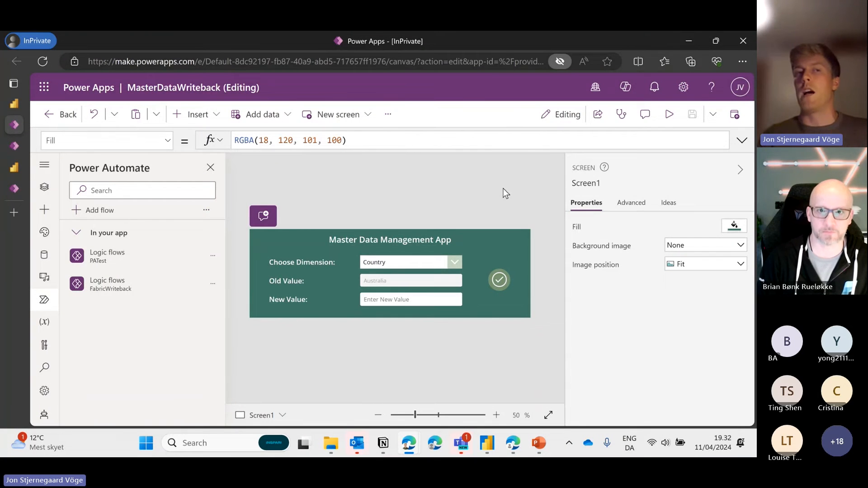
# Return the Fabric Demo Report to its full page, refresh it, and go back to Power Apps
pyautogui.click(8, 109)
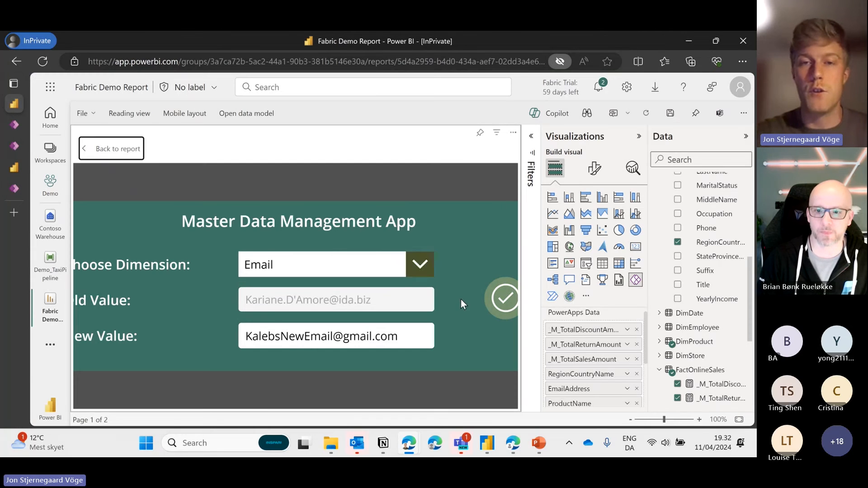
pyautogui.click(126, 154)
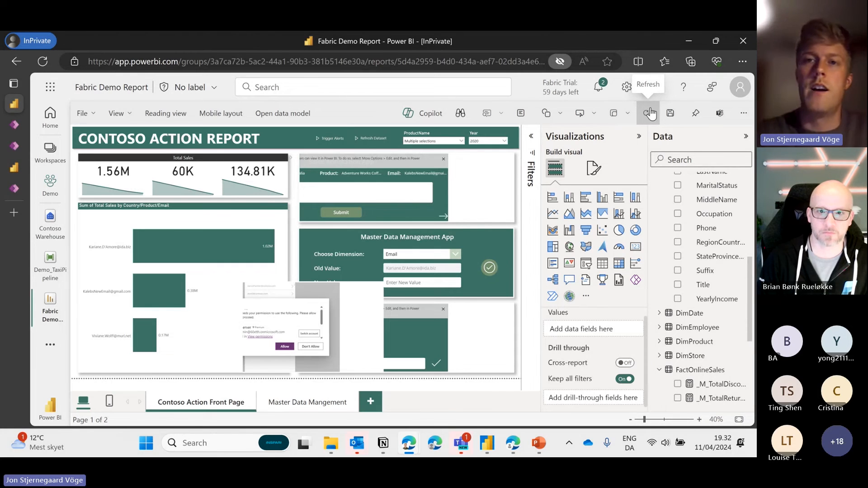
pyautogui.click(652, 117)
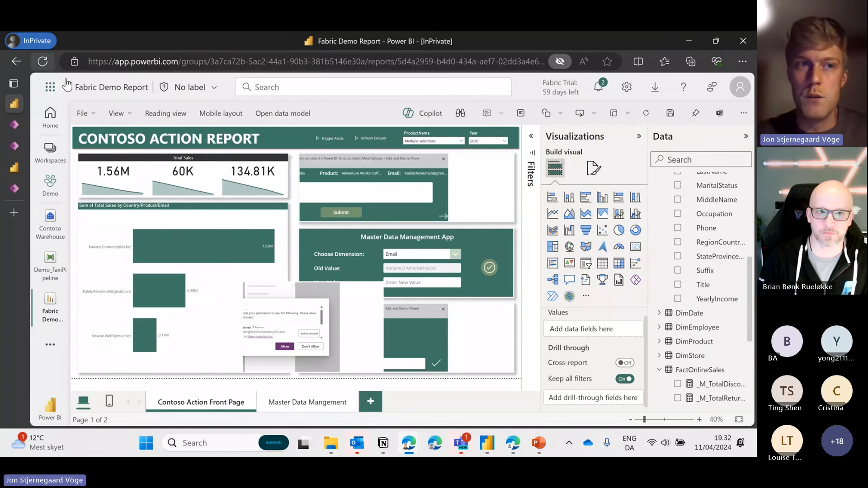
pyautogui.moveTo(13, 171)
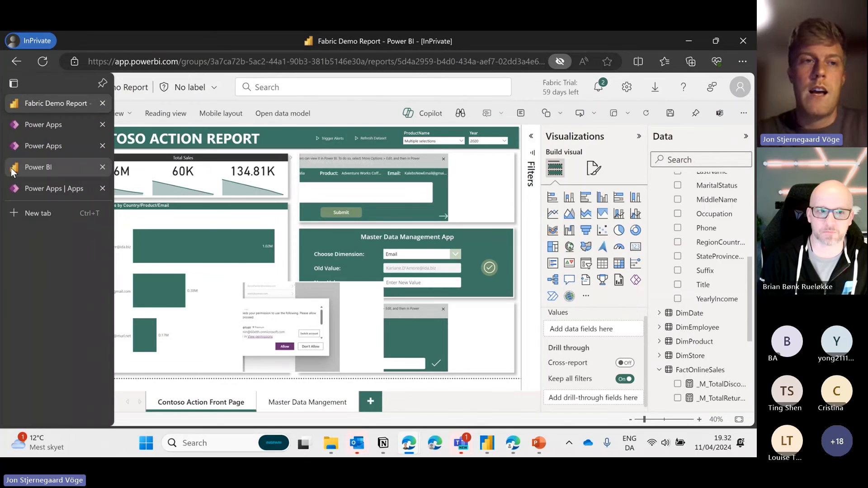
pyautogui.click(58, 126)
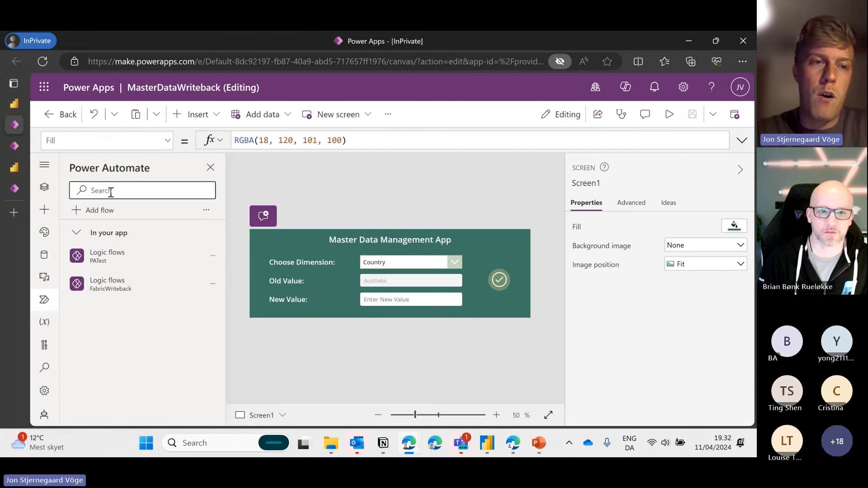
# Show the Tree view, then select PowerBIIntegration and the Button1 check-mark button
pyautogui.click(45, 186)
pyautogui.click(132, 270)
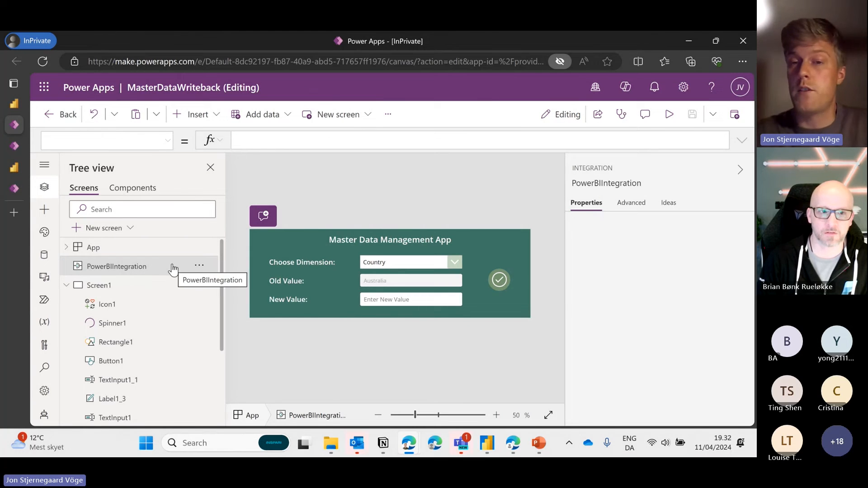
pyautogui.click(499, 279)
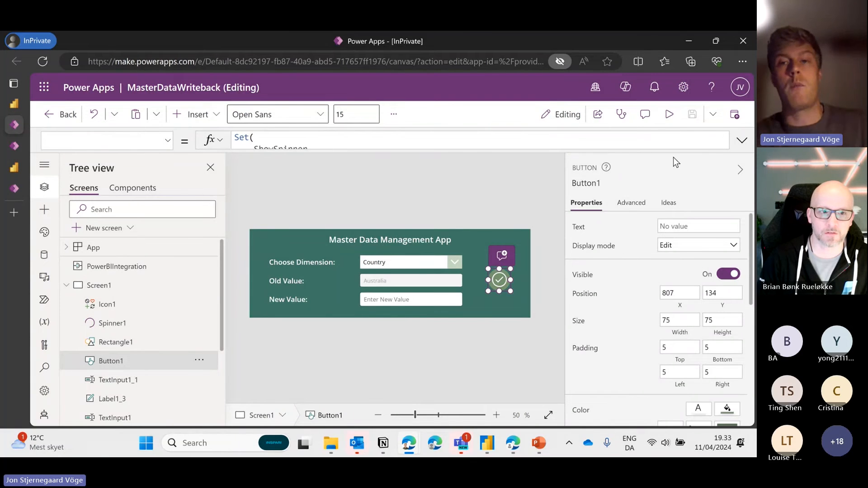
# Insert blank lines before and after PowerBIIntegration.Refresh() in Button1's OnSelect formula
pyautogui.click(741, 143)
pyautogui.scroll(-5, 505, 217)
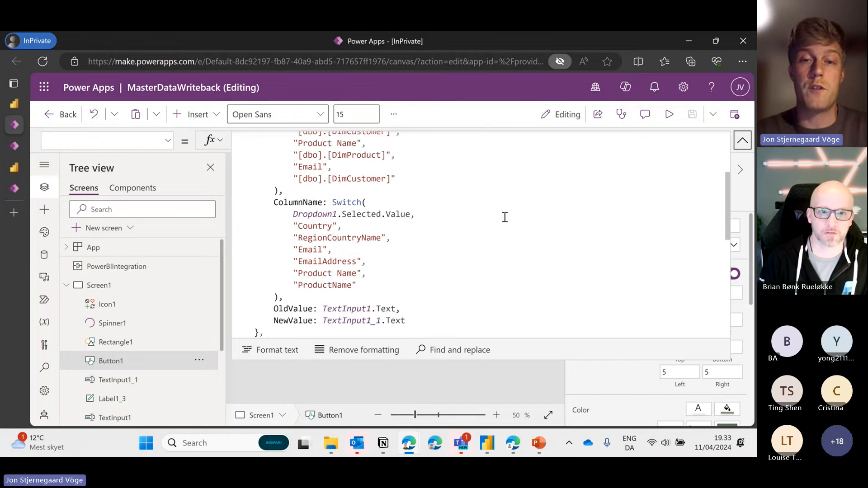
pyautogui.scroll(3, 505, 217)
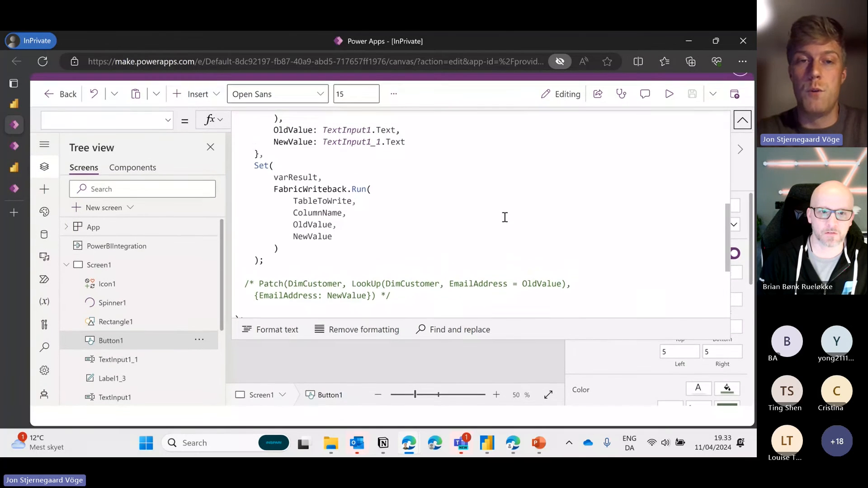
pyautogui.scroll(-4, 505, 217)
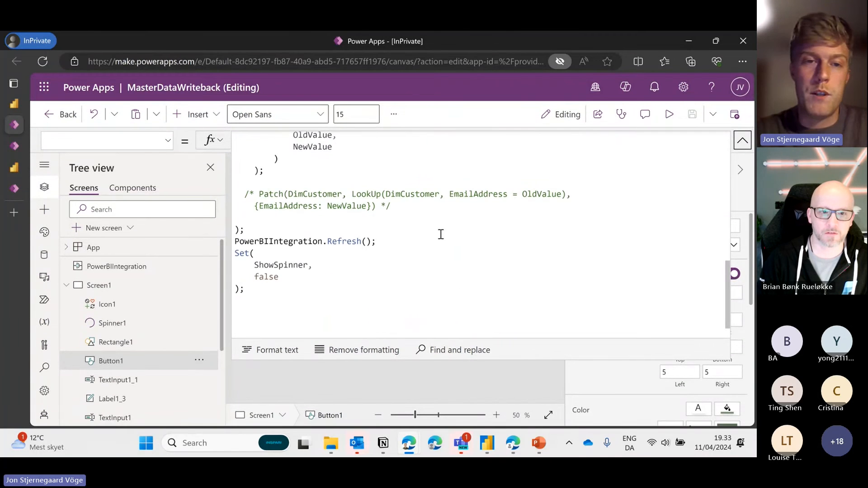
pyautogui.click(395, 238)
pyautogui.press('Return')
pyautogui.click(354, 228)
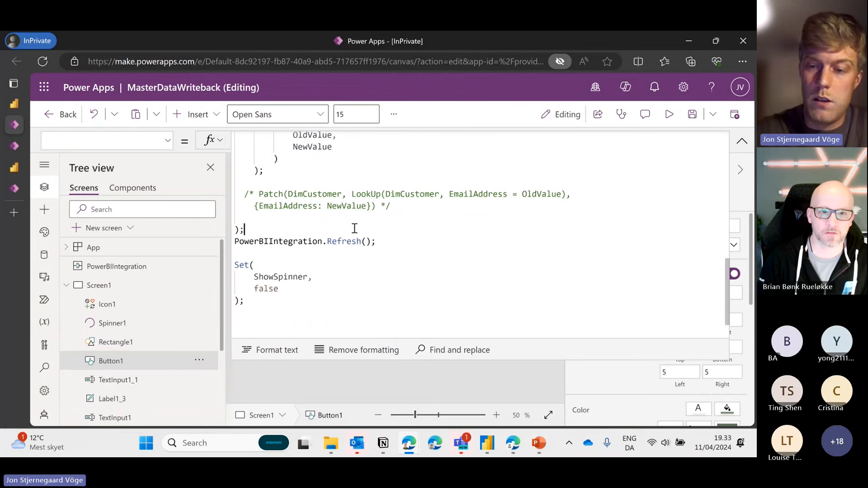
pyautogui.press('Return')
# Highlight the whole PowerBIIntegration.Refresh() line in the formula
pyautogui.moveTo(391, 252); pyautogui.dragTo(236, 252)
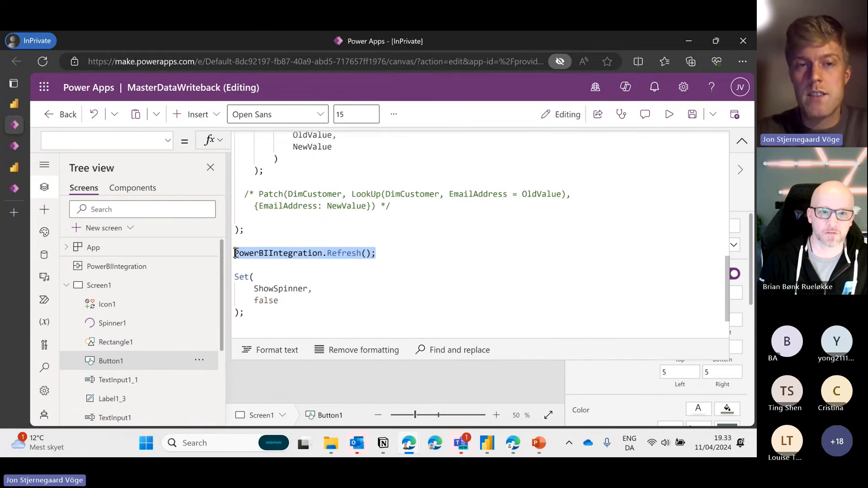
pyautogui.click(393, 252)
pyautogui.moveTo(381, 253); pyautogui.dragTo(233, 252)
pyautogui.press('End')
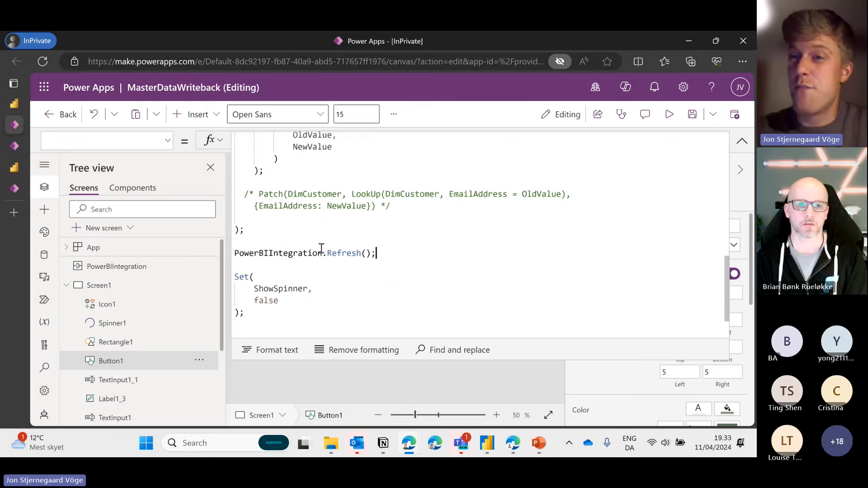
pyautogui.moveTo(384, 253); pyautogui.dragTo(234, 252)
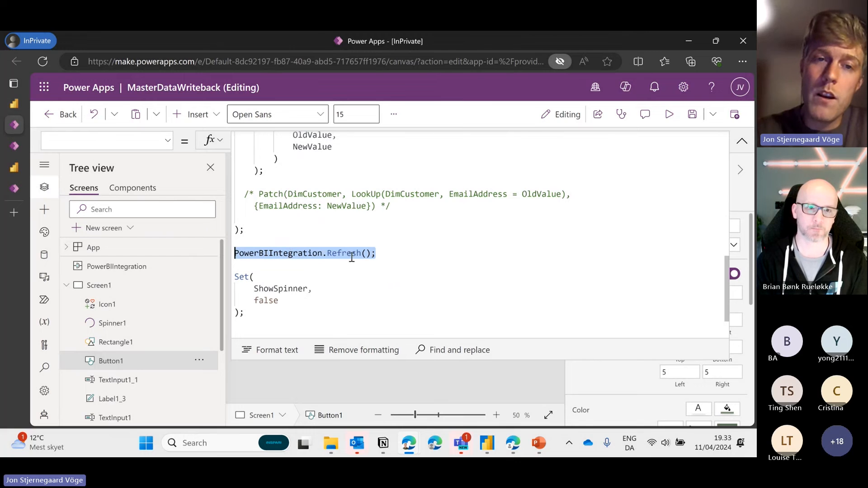
pyautogui.scroll(10, 377, 250)
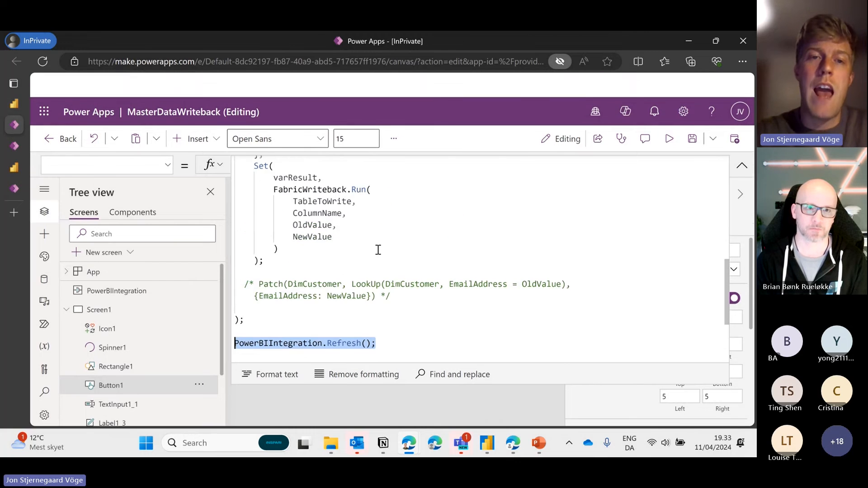
pyautogui.scroll(-10, 378, 250)
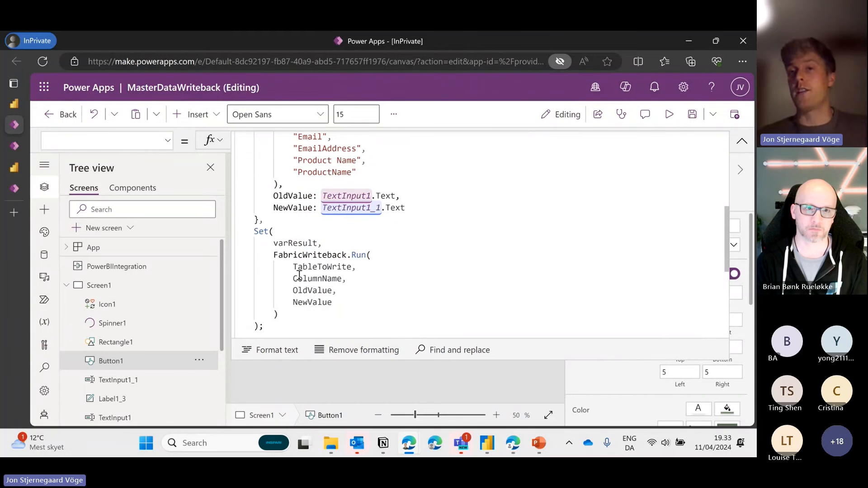
pyautogui.scroll(-4, 298, 275)
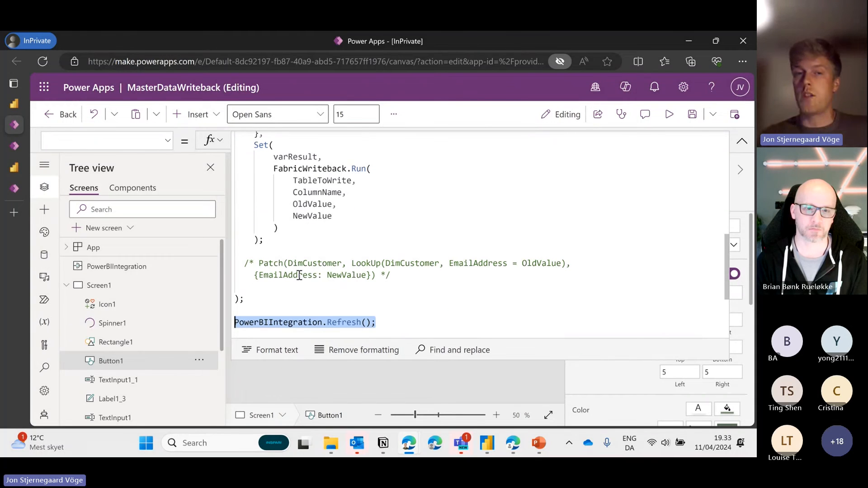
pyautogui.scroll(-3, 299, 274)
pyautogui.moveTo(380, 261); pyautogui.dragTo(234, 269)
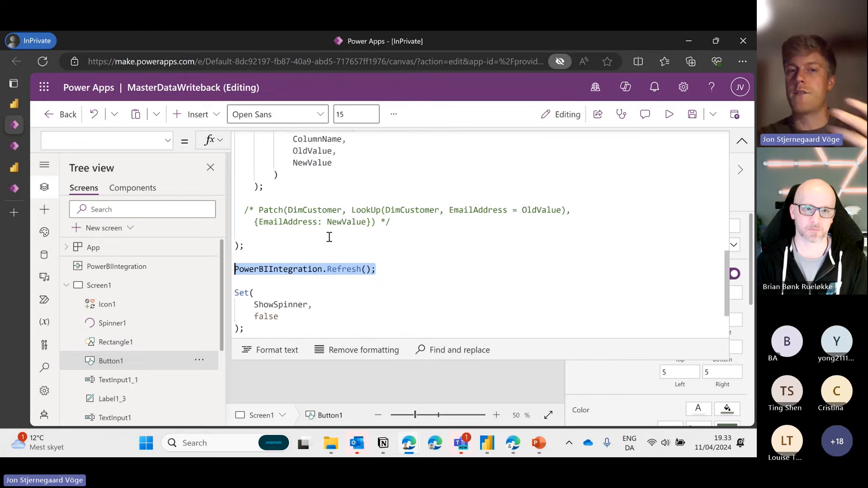
pyautogui.scroll(10, 385, 232)
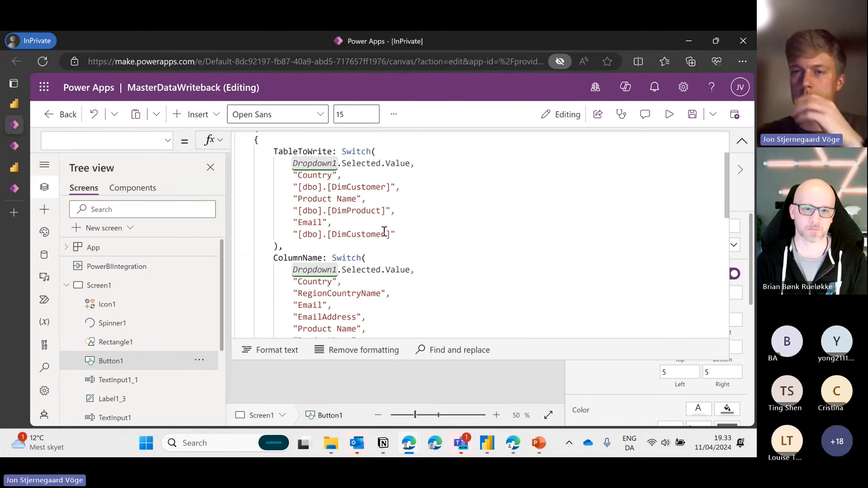
# Highlight the opening ShowSpinner true block, then collapse the formula editor
pyautogui.moveTo(244, 175); pyautogui.dragTo(234, 136)
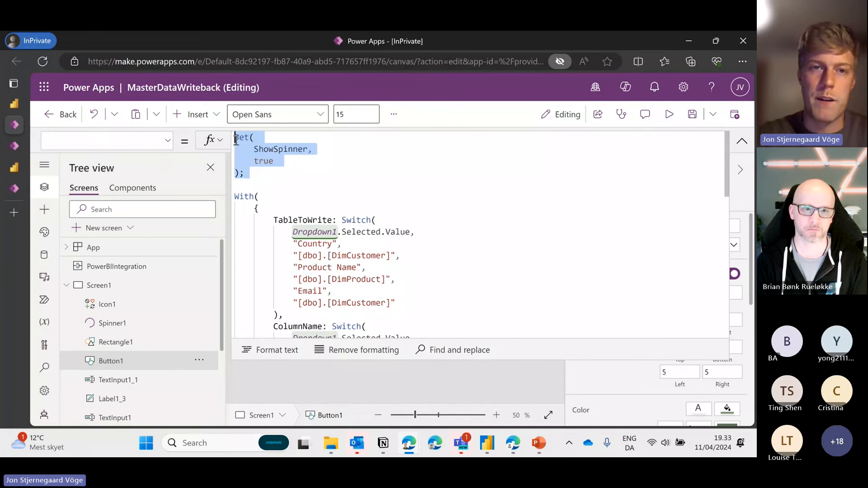
pyautogui.click(270, 164)
pyautogui.moveTo(245, 174); pyautogui.dragTo(257, 141)
pyautogui.moveTo(325, 184); pyautogui.dragTo(234, 136)
pyautogui.scroll(-4, 271, 159)
pyautogui.scroll(-5, 300, 169)
pyautogui.moveTo(262, 289); pyautogui.dragTo(232, 238)
pyautogui.click(739, 141)
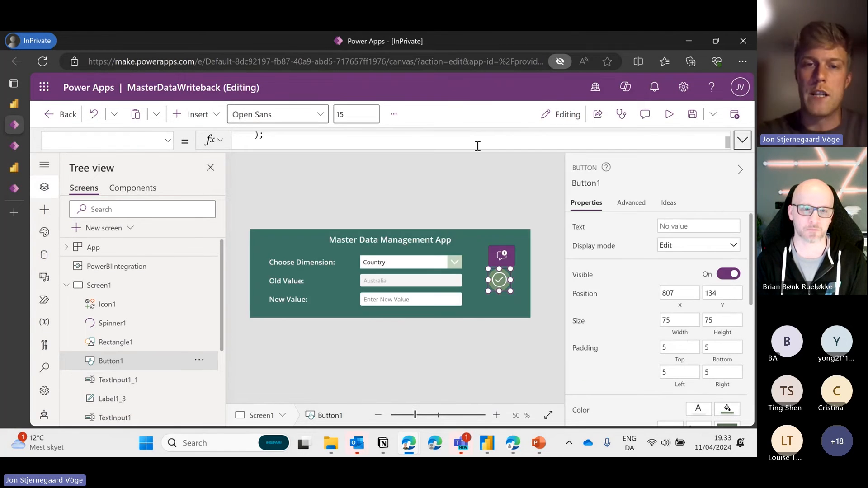
# Switch to the Fabric Demo Report and activate the embedded writeback app
pyautogui.click(10, 107)
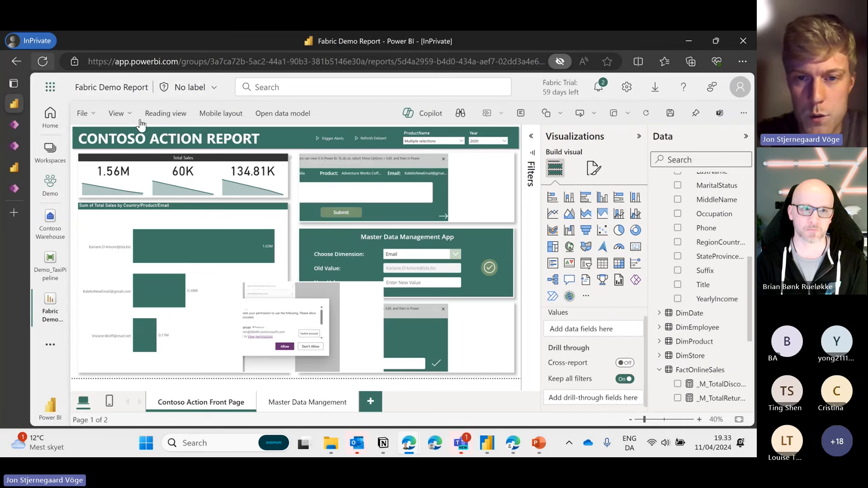
pyautogui.click(353, 296)
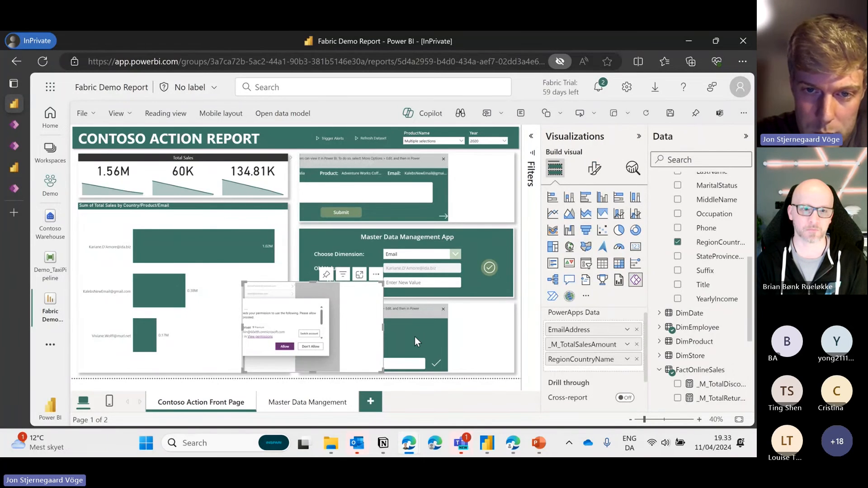
pyautogui.moveTo(384, 328); pyautogui.dragTo(384, 328)
pyautogui.click(383, 327)
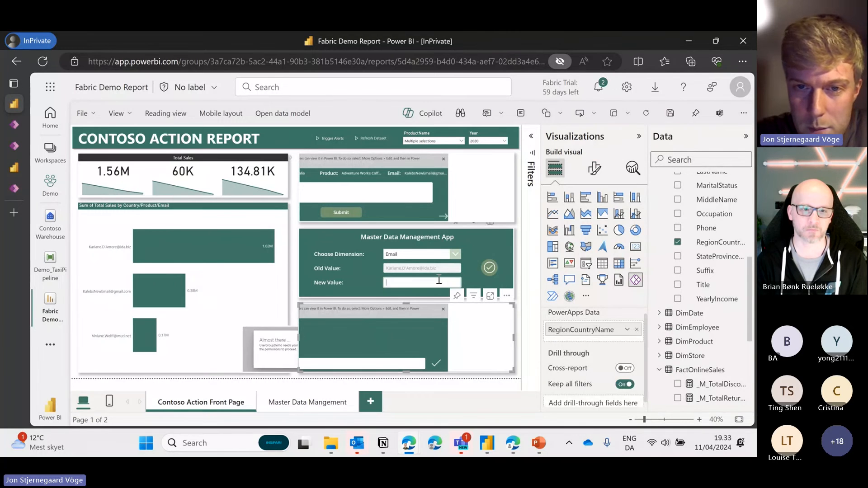
# Filter to the middle customer's bar, submit a new e-mail address as New Value, and check the chart
pyautogui.click(102, 290)
pyautogui.click(403, 282)
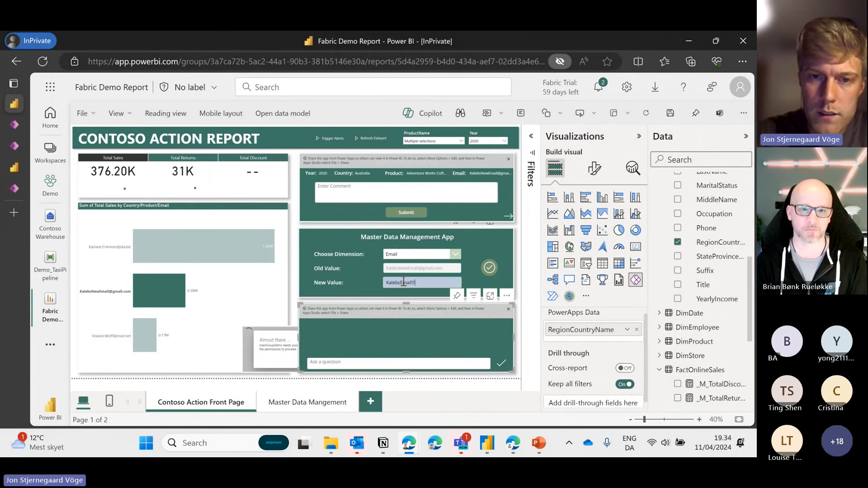
pyautogui.click(489, 268)
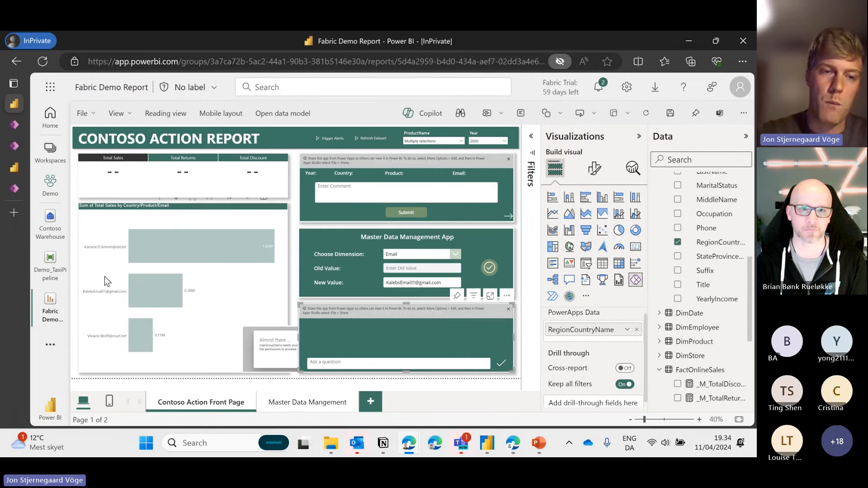
pyautogui.click(101, 293)
pyautogui.click(103, 293)
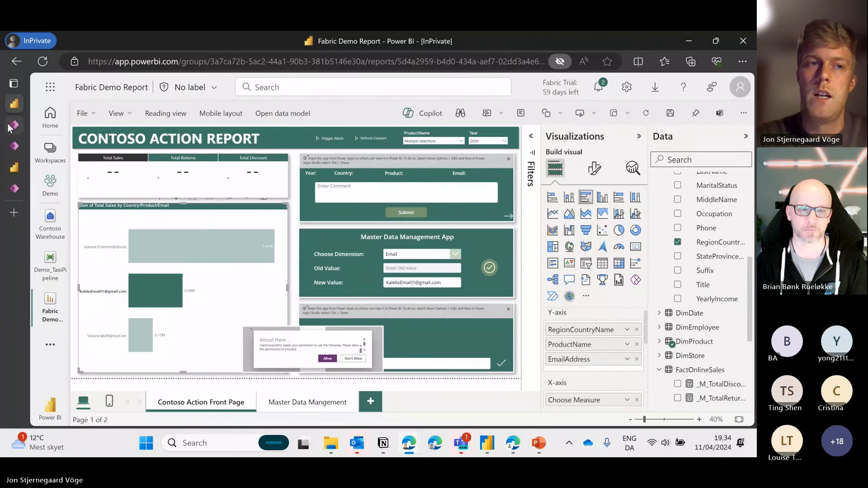
# Back in the Power Apps editor, glance at the Data pane, return to Tree view, and select the title label
pyautogui.moveTo(12, 126)
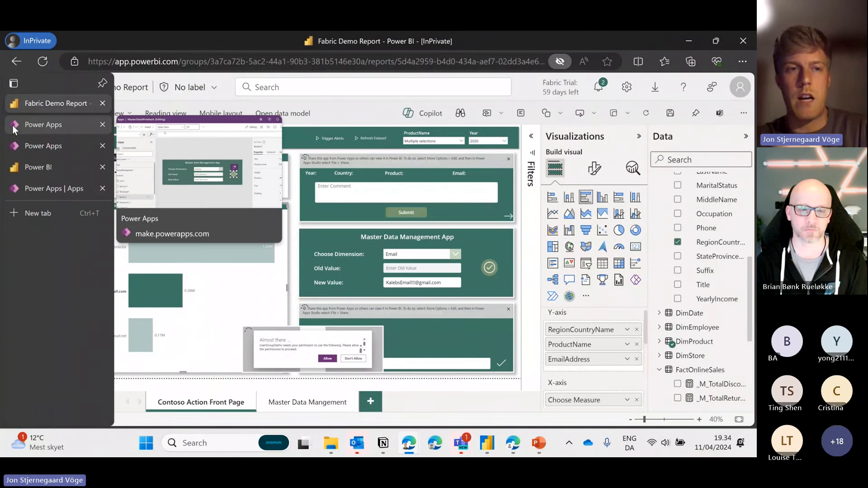
pyautogui.click(55, 124)
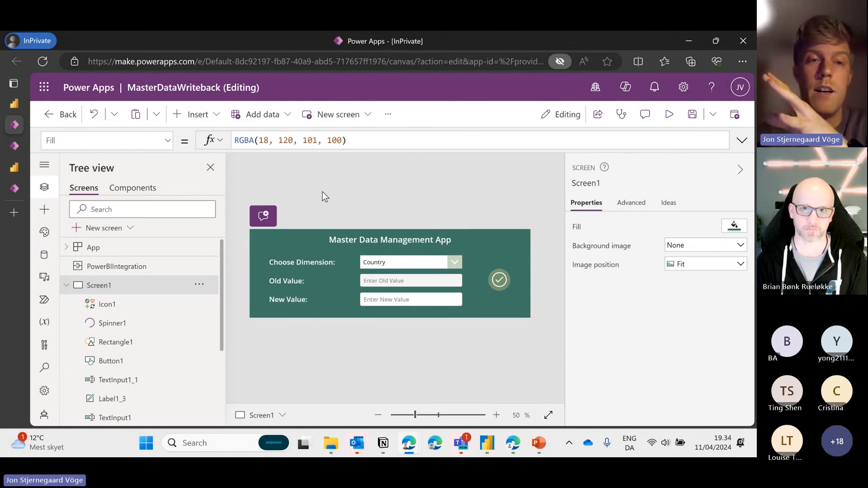
pyautogui.click(44, 254)
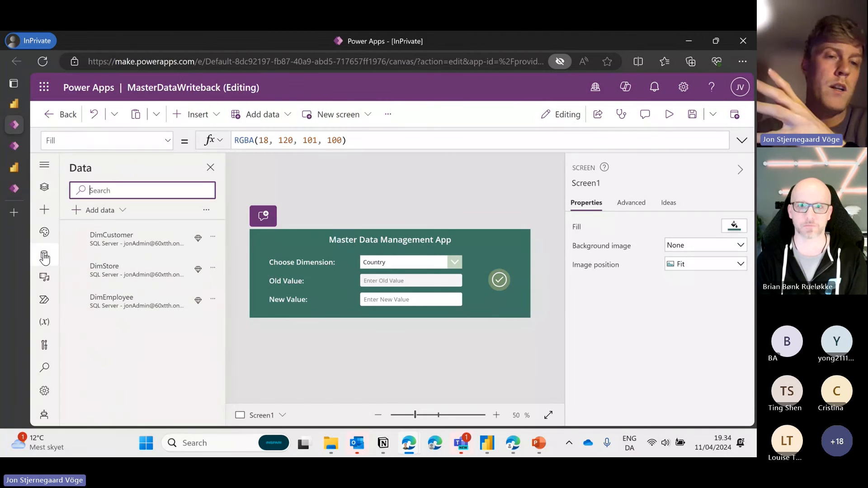
pyautogui.click(43, 187)
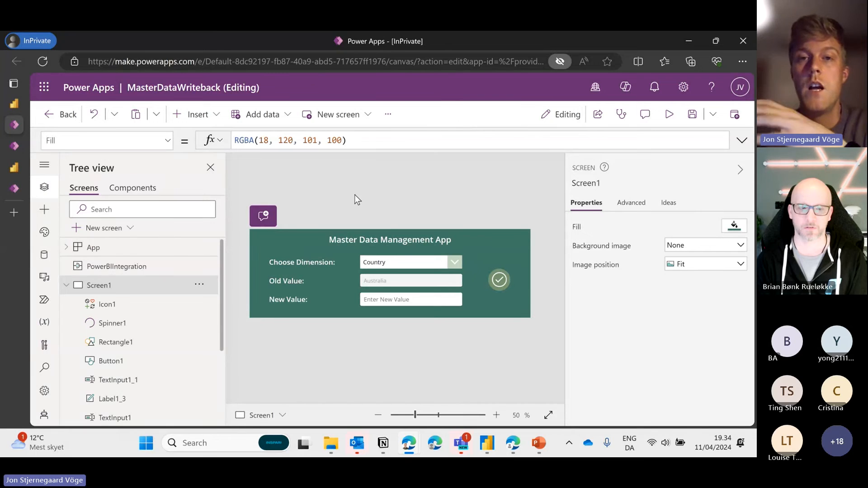
pyautogui.click(285, 246)
# Select the screen and open the Data pane showing DimCustomer, DimStore and DimEmployee
pyautogui.click(288, 198)
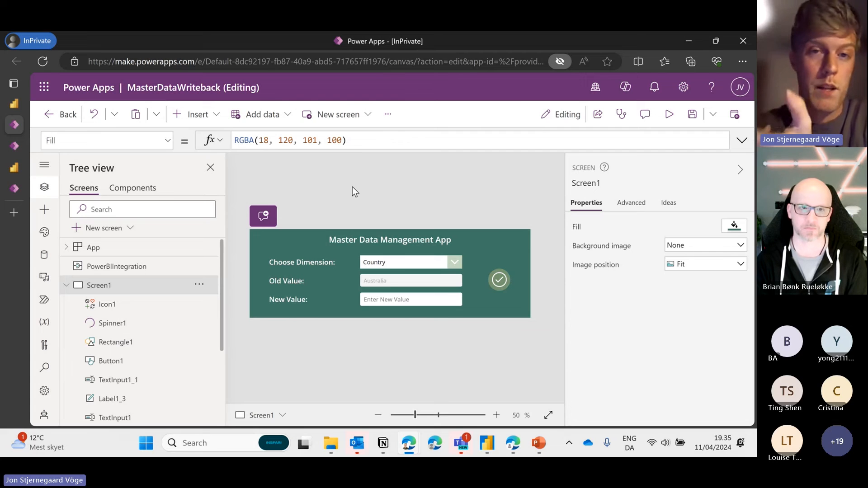
pyautogui.click(44, 260)
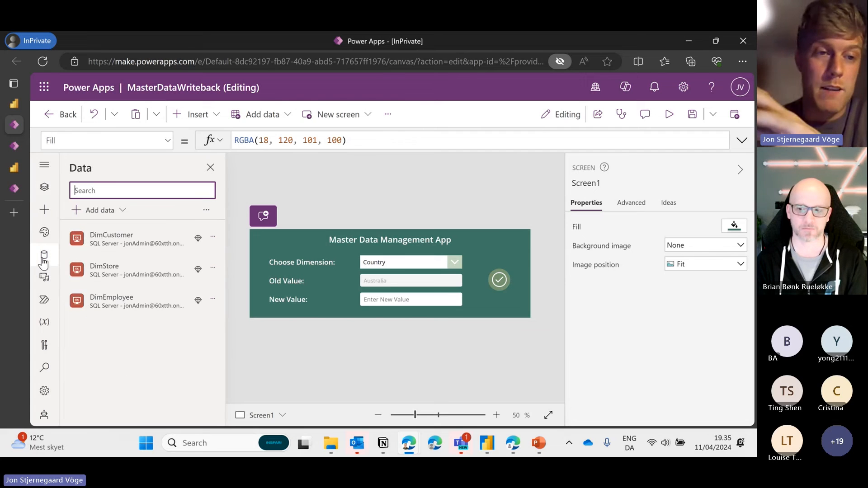
pyautogui.click(499, 280)
pyautogui.click(742, 140)
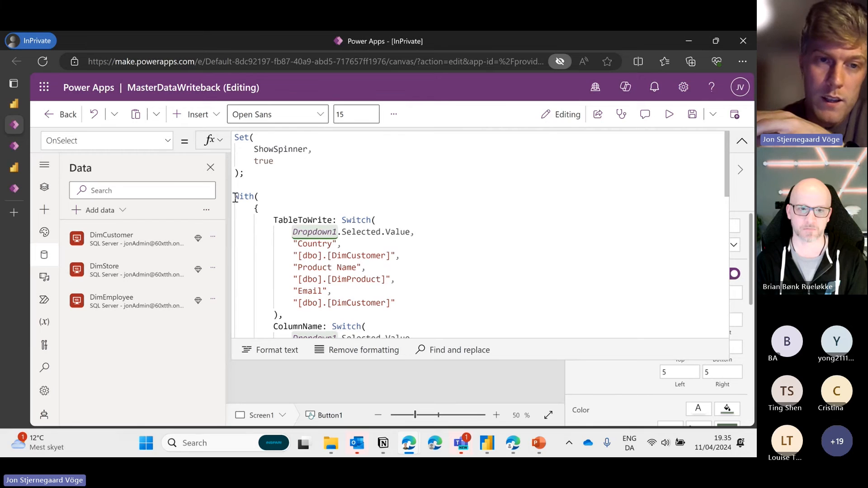
pyautogui.moveTo(237, 195); pyautogui.dragTo(391, 279)
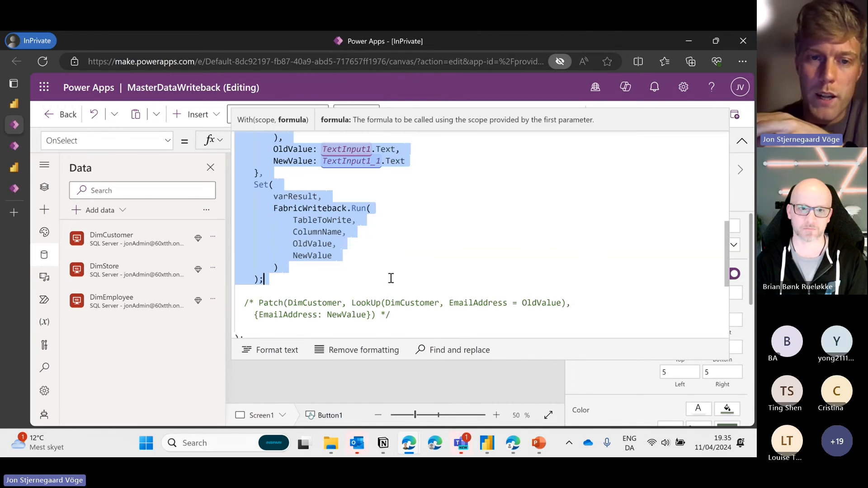
pyautogui.click(377, 314)
pyautogui.moveTo(393, 315); pyautogui.dragTo(240, 303)
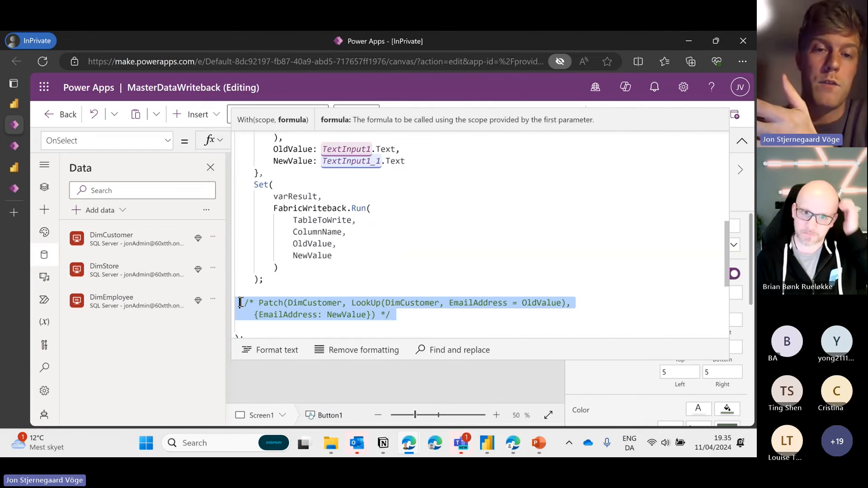
pyautogui.moveTo(397, 315); pyautogui.dragTo(238, 302)
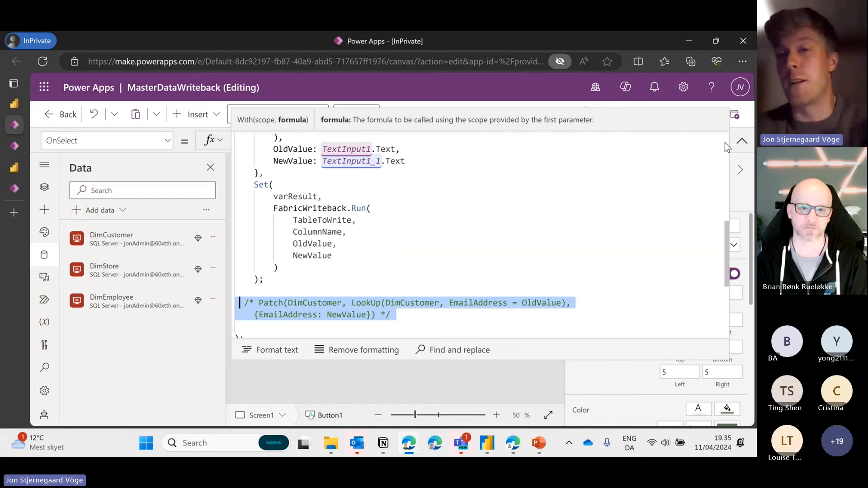
pyautogui.click(742, 144)
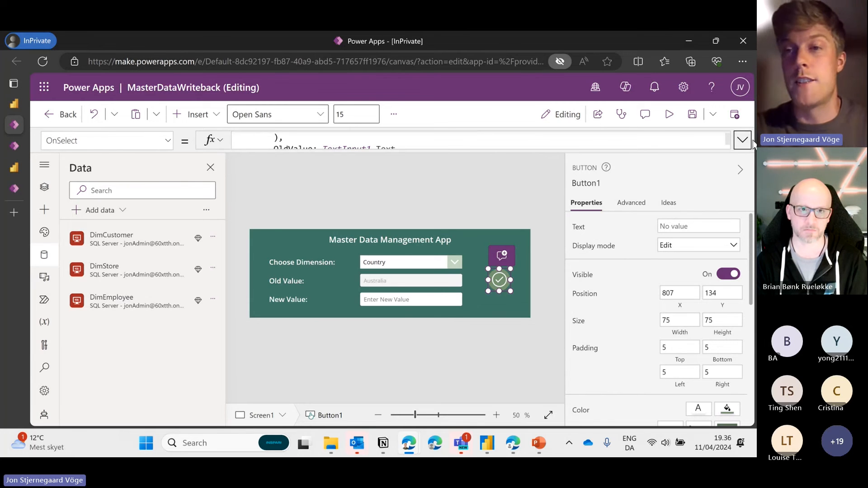
pyautogui.click(457, 193)
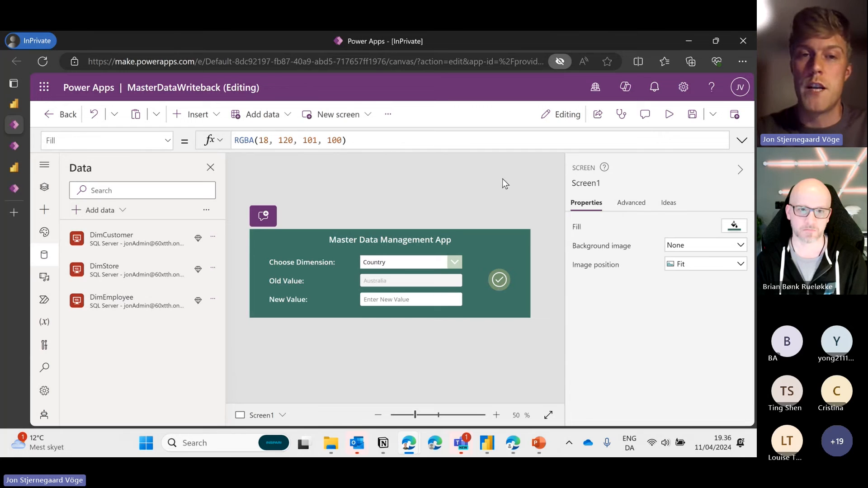
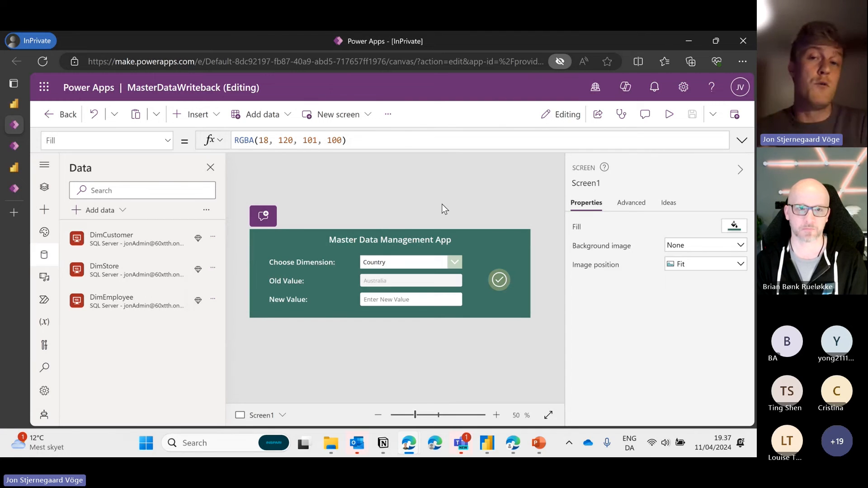
# Inspect the check-badge icon's action, then select the whole screen instead
pyautogui.moveTo(197, 238)
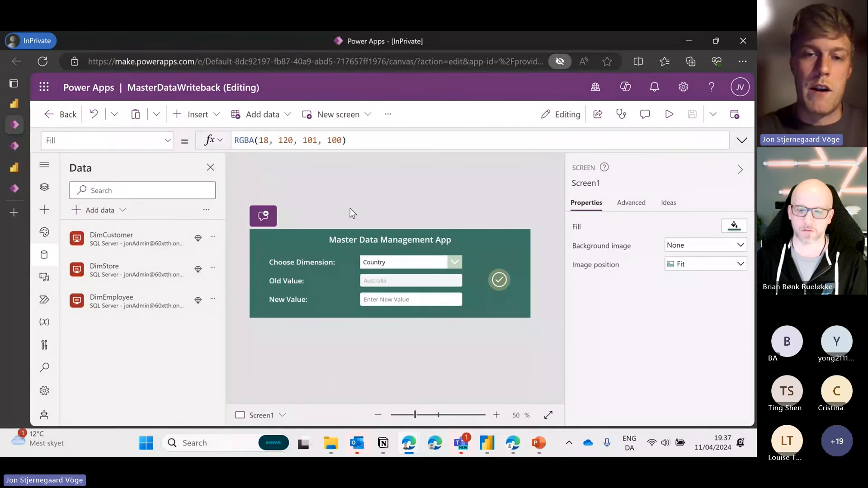
pyautogui.click(505, 276)
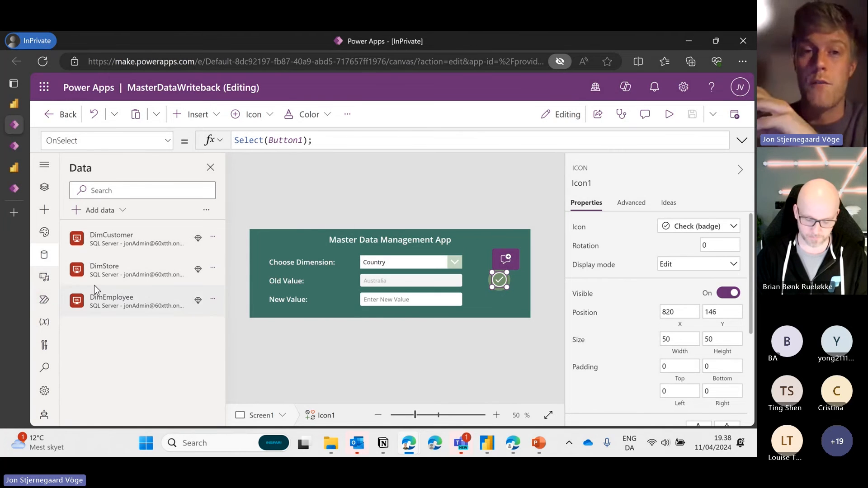
pyautogui.click(499, 209)
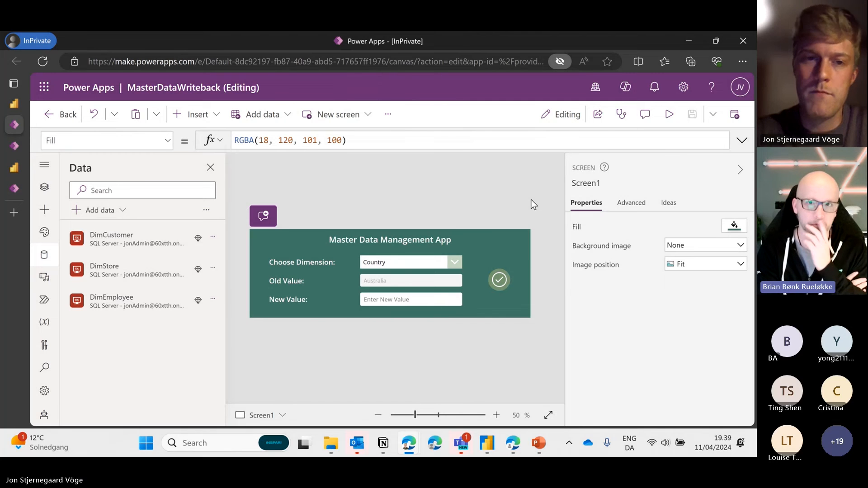
# Select the check-mark submit button and read its expanded OnSelect write-back formula
pyautogui.click(510, 276)
pyautogui.moveTo(493, 149); pyautogui.dragTo(474, 283)
pyautogui.click(439, 202)
pyautogui.scroll(-2, 440, 202)
pyautogui.scroll(2, 440, 201)
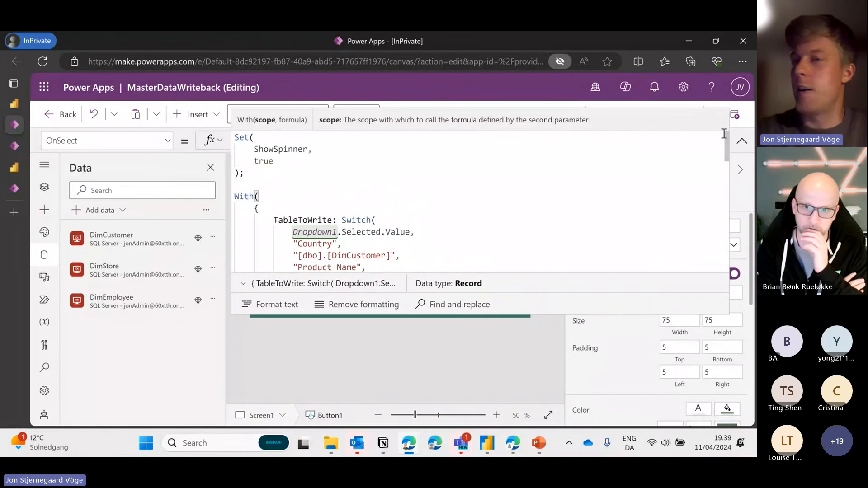
pyautogui.click(742, 140)
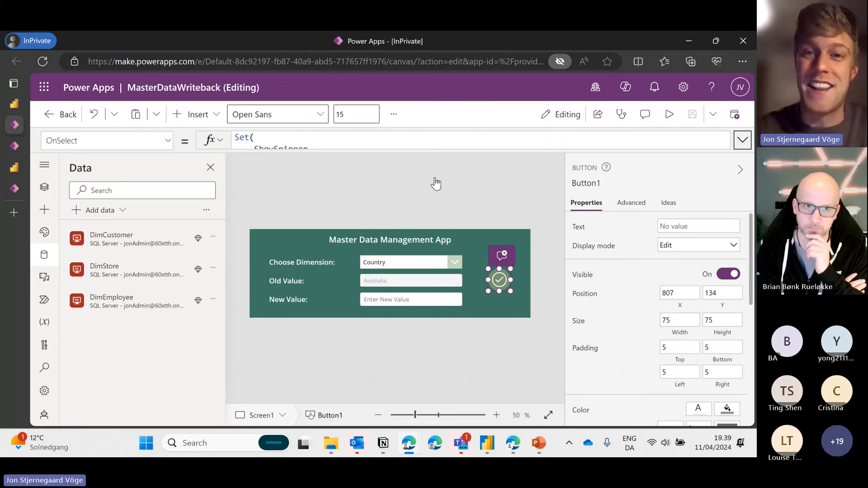
# Re-expand the formula bar to scroll through the code, then show Tree view of screens and controls
pyautogui.moveTo(435, 150); pyautogui.dragTo(434, 284)
pyautogui.scroll(-3, 436, 226)
pyautogui.scroll(-4, 436, 220)
pyautogui.scroll(6, 436, 221)
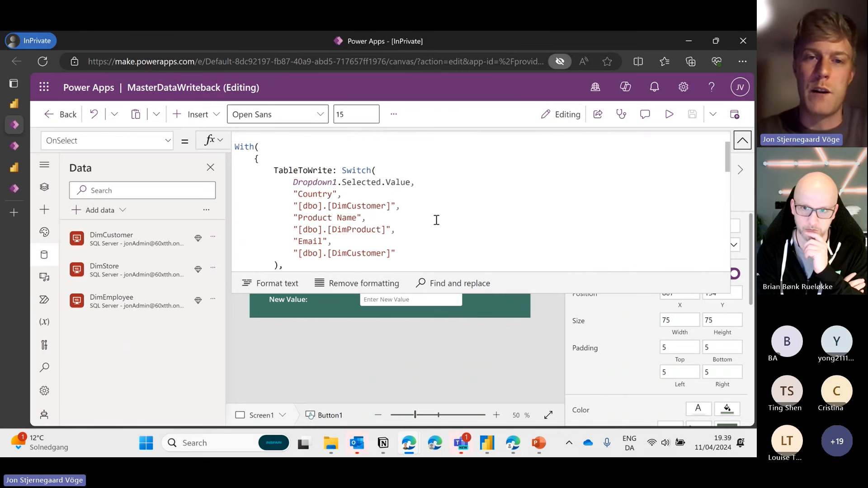
pyautogui.scroll(2, 436, 220)
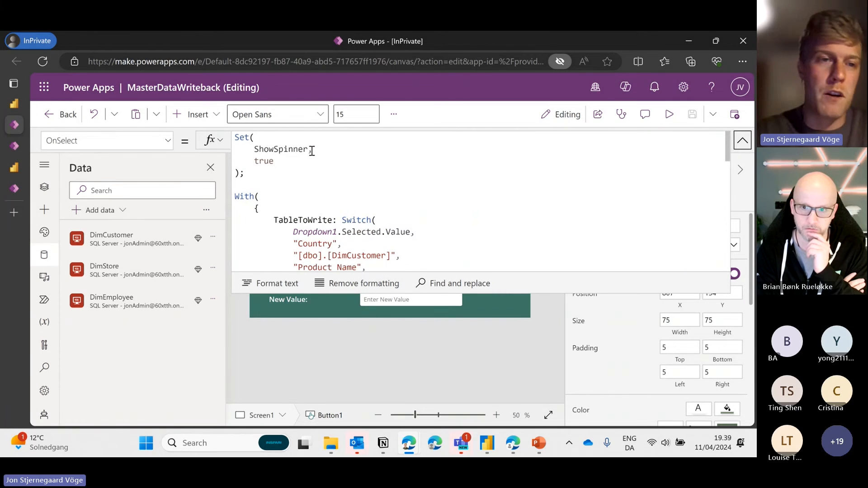
pyautogui.click(52, 194)
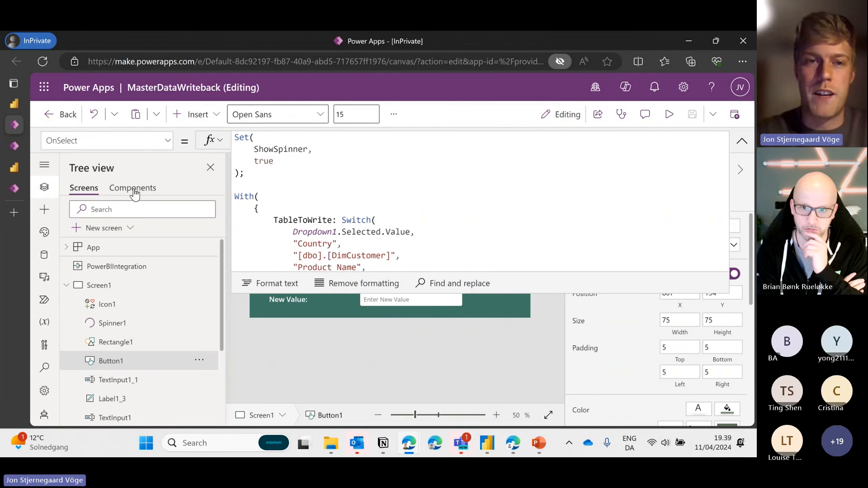
# Inspect the Switch that picks the target table, then collapse the formula editor to one line
pyautogui.click(375, 219)
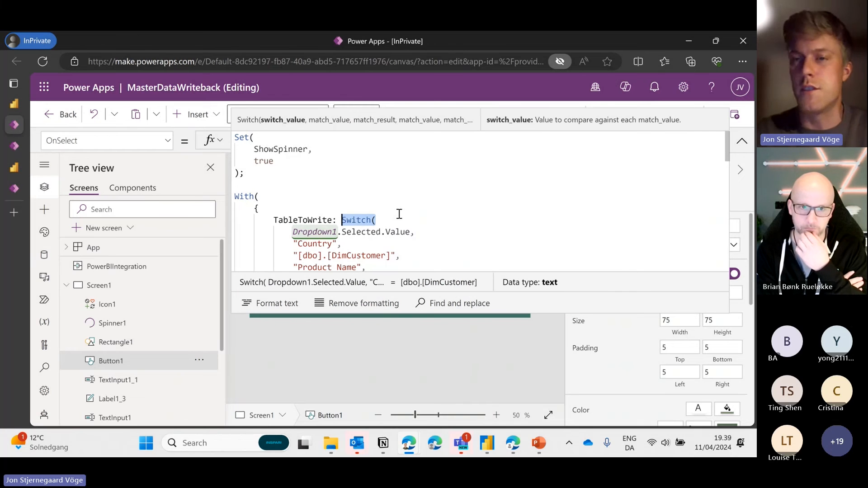
pyautogui.scroll(-1, 399, 213)
pyautogui.scroll(1, 399, 213)
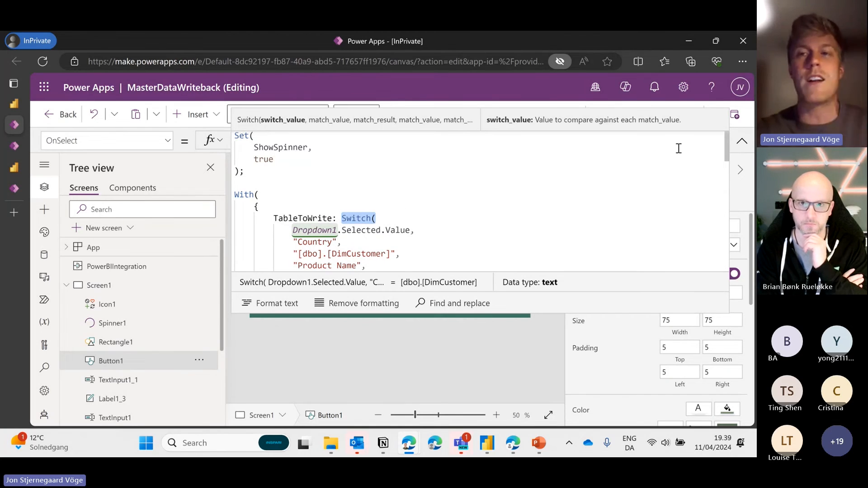
pyautogui.click(743, 144)
pyautogui.click(743, 143)
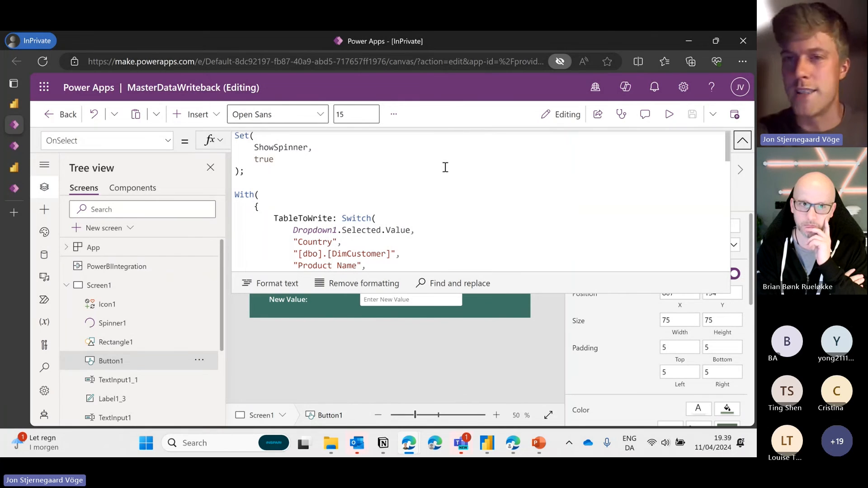
pyautogui.scroll(-2, 446, 167)
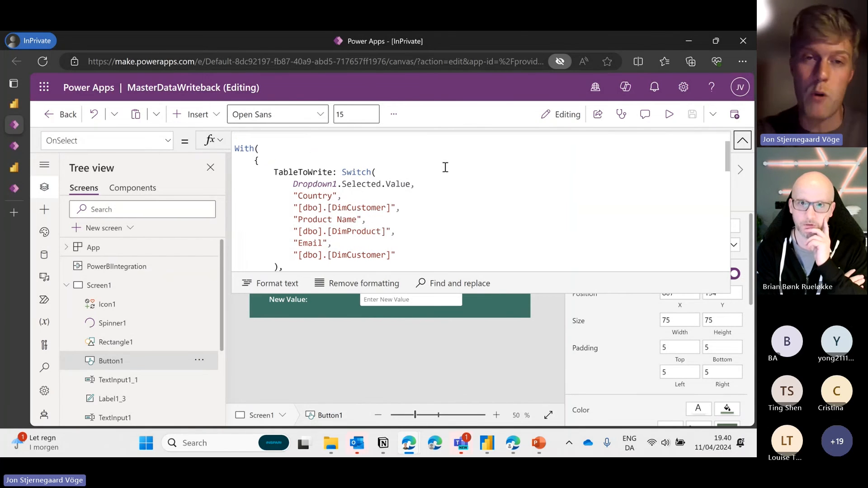
pyautogui.moveTo(725, 153); pyautogui.dragTo(720, 140)
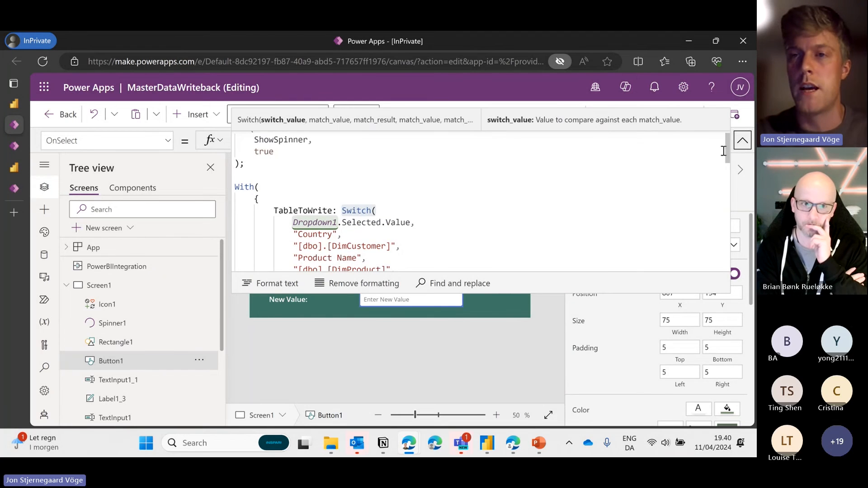
pyautogui.click(742, 140)
pyautogui.click(481, 196)
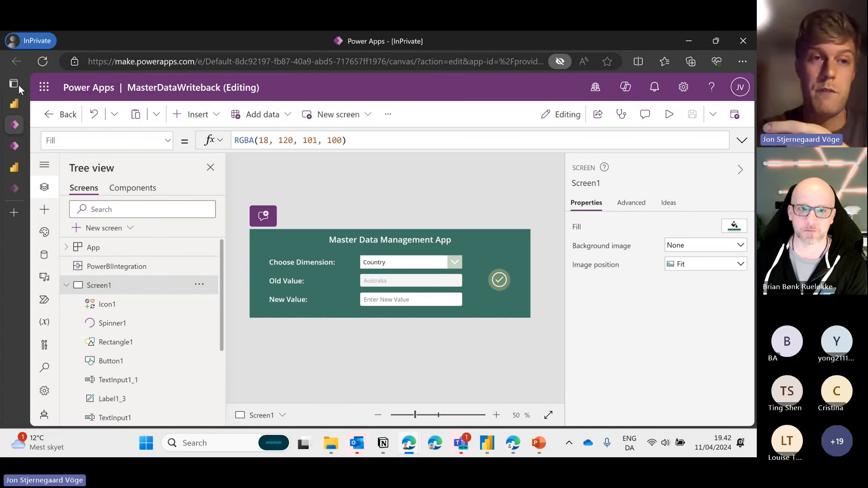
# Return to the Fabric Demo Report in Power BI and deselect the sales-by-email bar chart
pyautogui.click(13, 104)
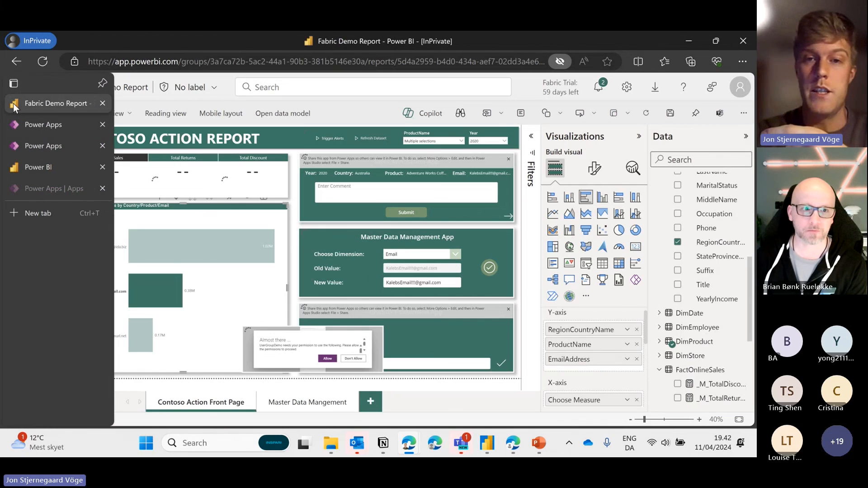
pyautogui.click(292, 219)
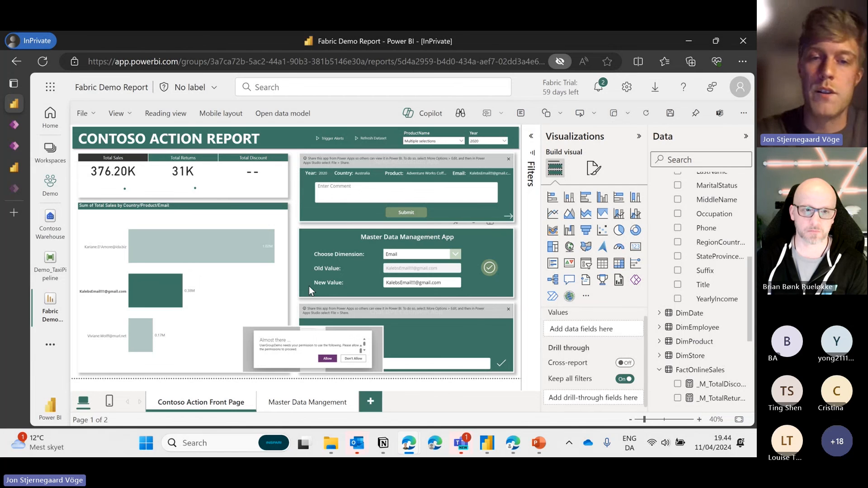
pyautogui.click(376, 320)
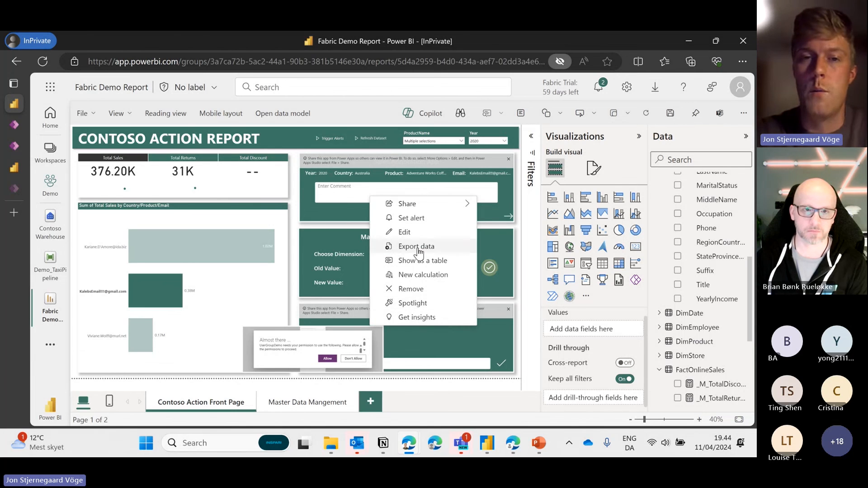
pyautogui.click(425, 290)
pyautogui.click(82, 113)
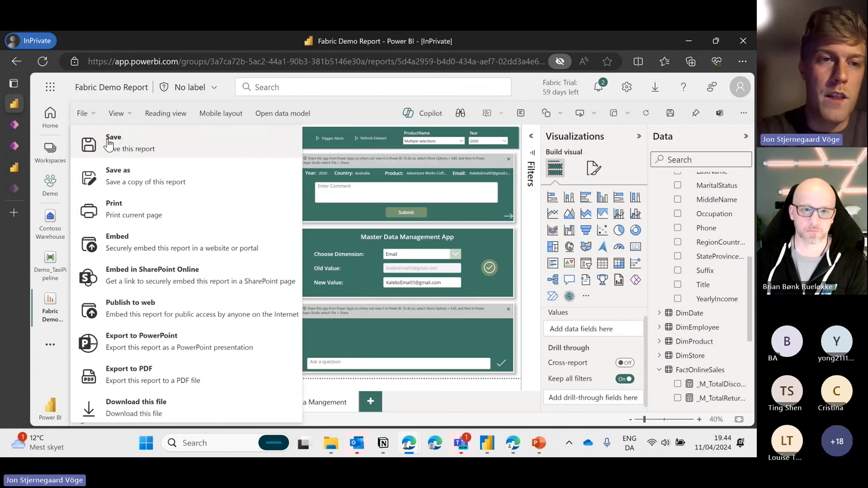
pyautogui.click(123, 153)
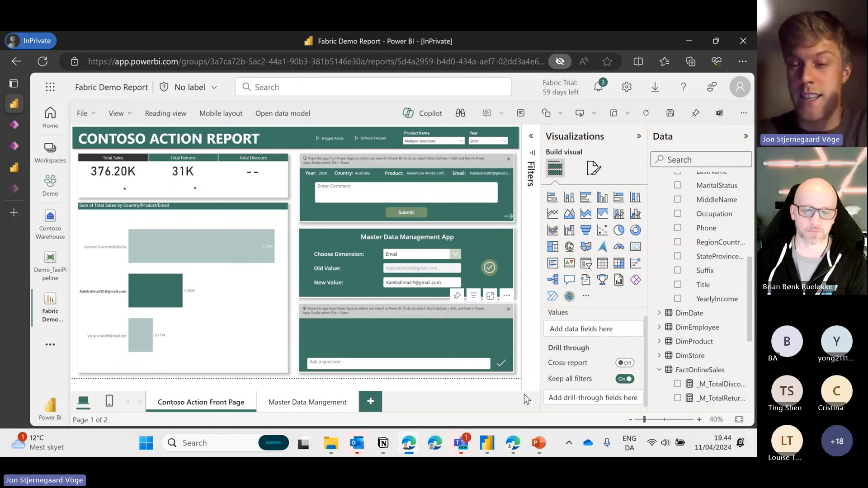
# Start the PowerPoint slide show, advance four slides, then step back to the Bonus slide
pyautogui.click(538, 442)
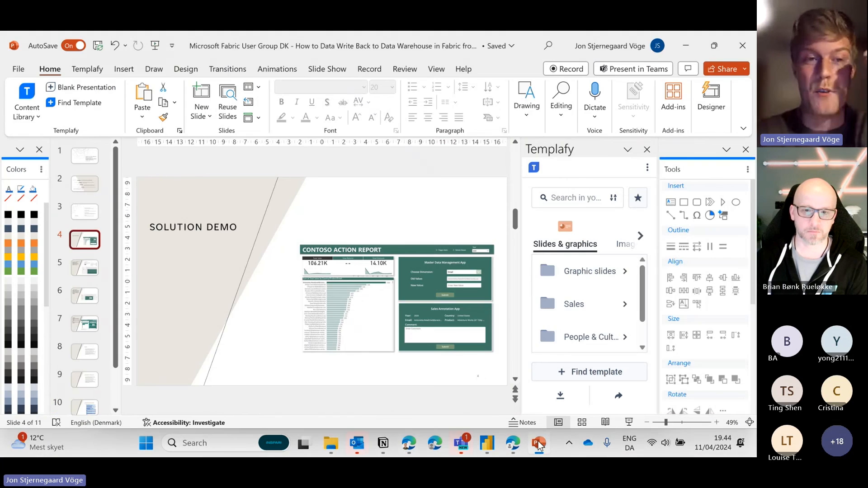
pyautogui.click(627, 423)
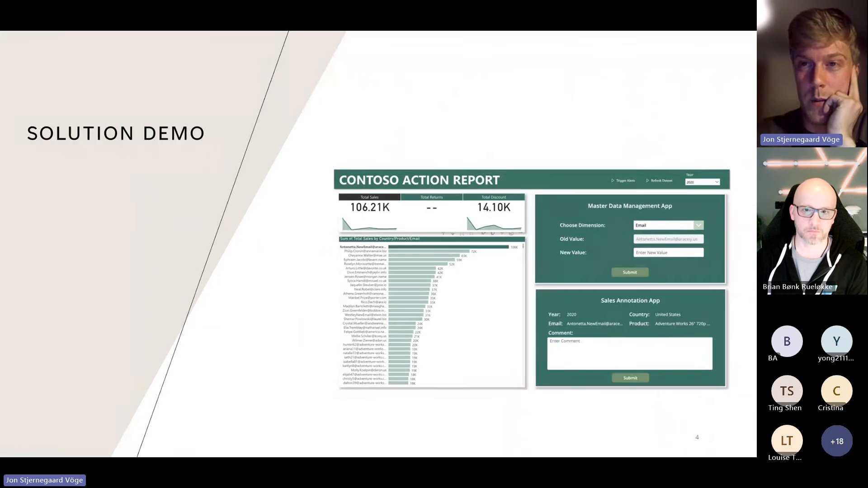
pyautogui.click(400, 203)
pyautogui.click(400, 202)
pyautogui.click(401, 202)
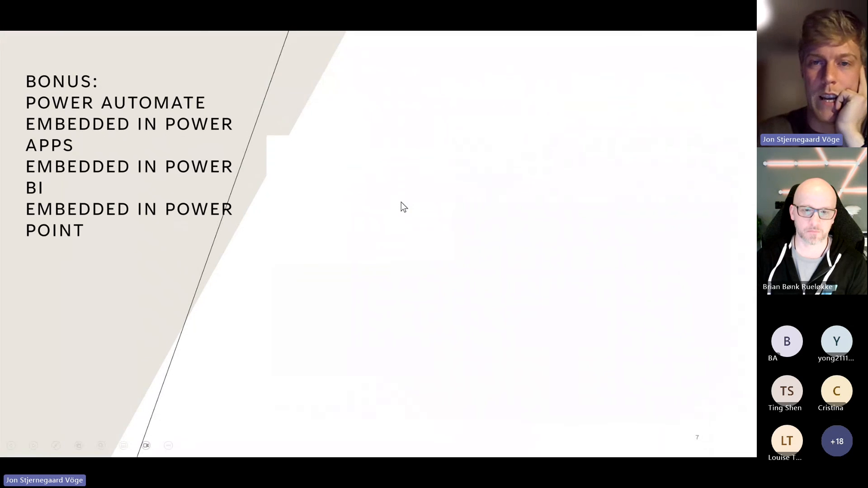
pyautogui.click(400, 202)
pyautogui.click(401, 202)
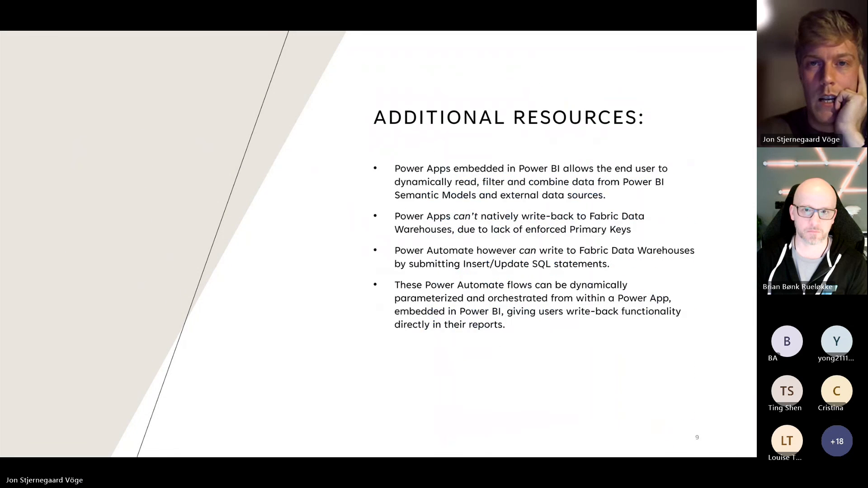
pyautogui.press('Left')
pyautogui.press('Left')
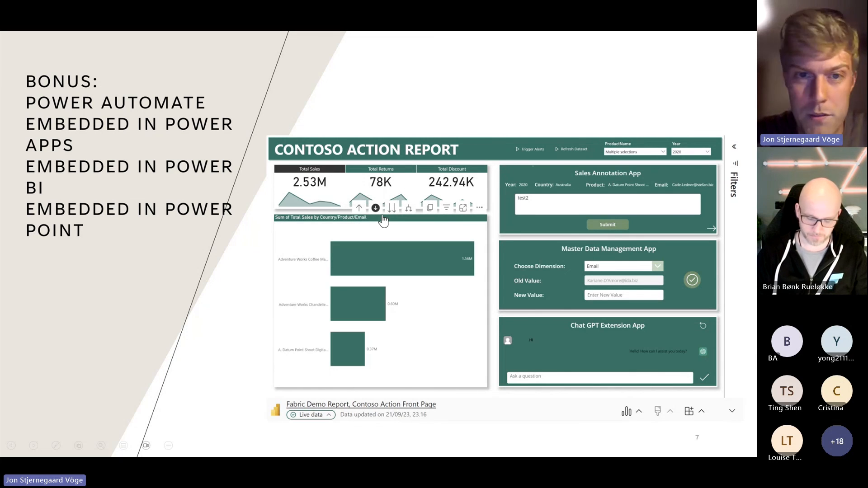
# Drill into Coffee Machine emails, submit a new gmail.com address for the second customer, and filter to it
pyautogui.click(381, 254)
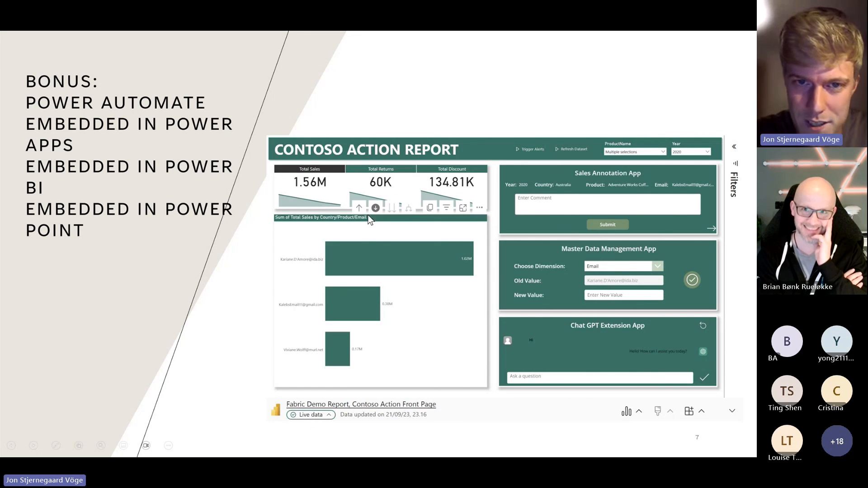
pyautogui.click(310, 306)
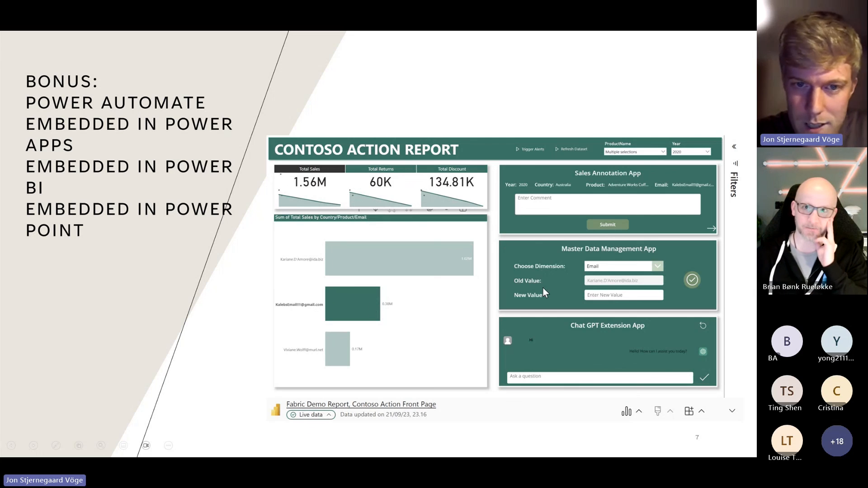
pyautogui.click(629, 295)
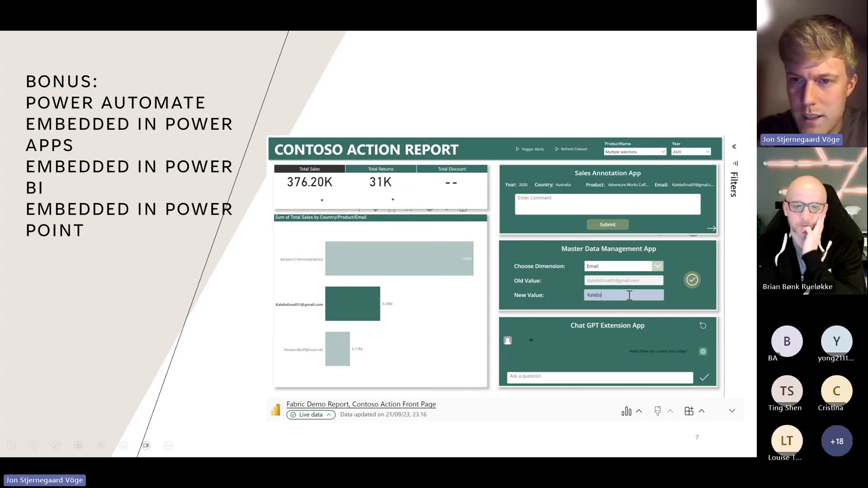
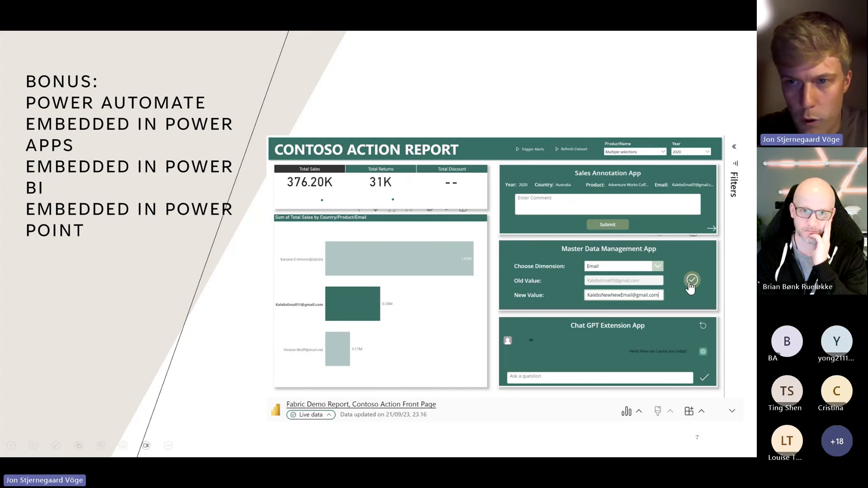
pyautogui.click(691, 281)
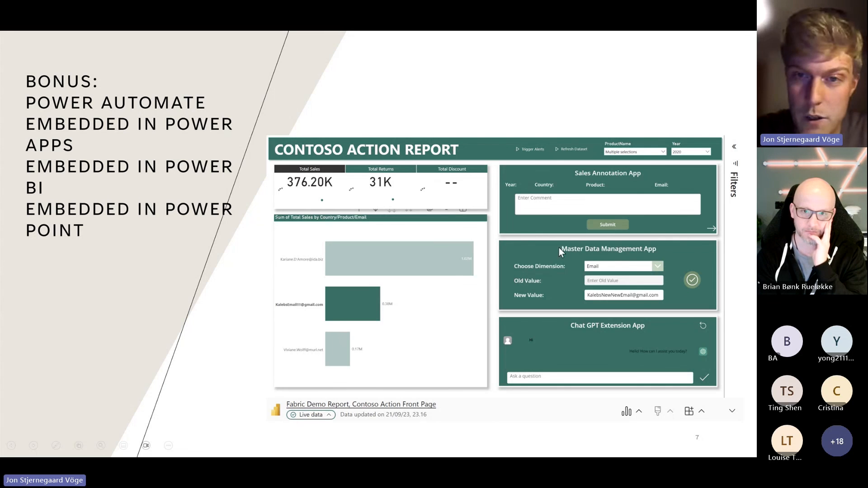
pyautogui.click(290, 305)
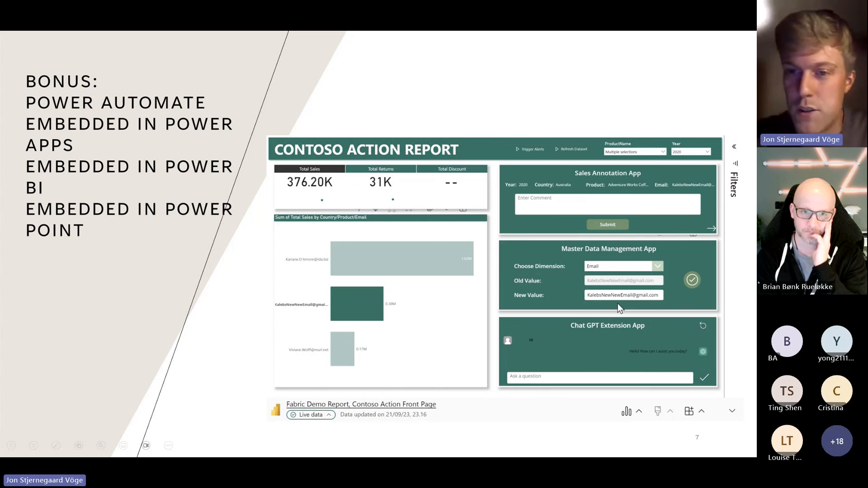
# Clear the email filter and ask the Chat GPT app "What is a user group"
pyautogui.click(319, 303)
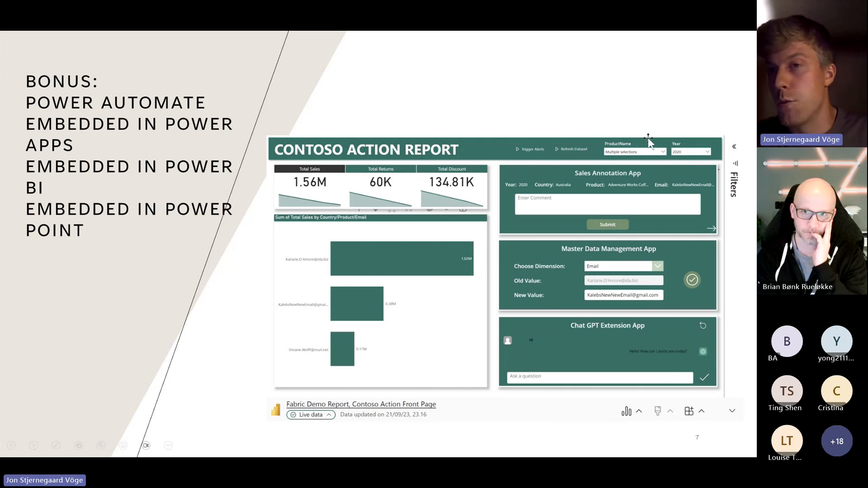
pyautogui.click(558, 376)
pyautogui.write('What is a user group?')
pyautogui.click(704, 378)
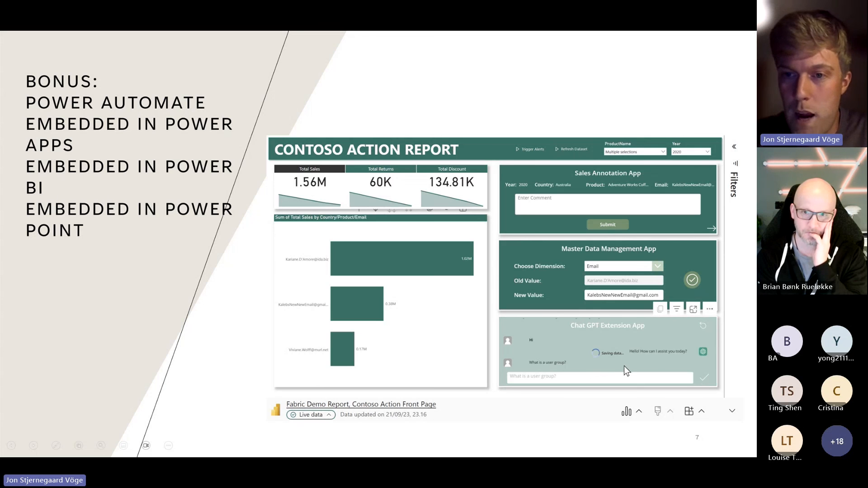
# Step through the slides back to Bonus and scroll the Chat GPT answer
pyautogui.press('Right')
pyautogui.press('Right')
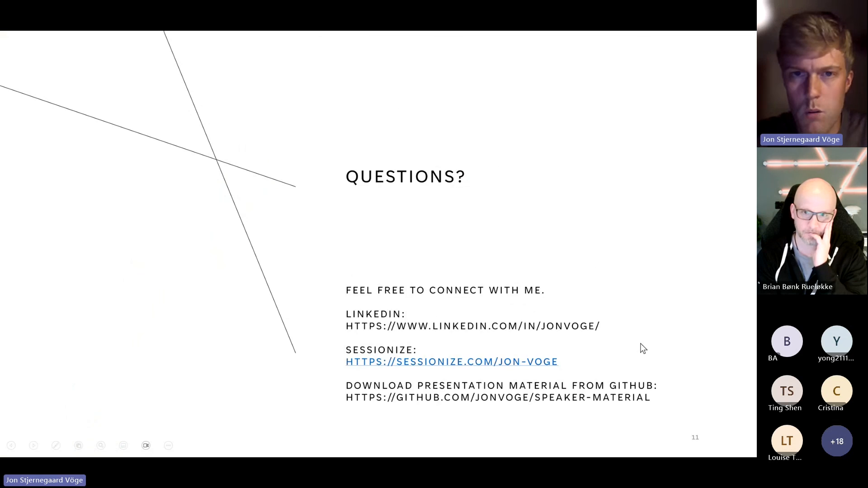
pyautogui.press('Left')
pyautogui.press('Left')
pyautogui.press('Left')
pyautogui.press('Left')
pyautogui.press('Right')
pyautogui.press('Right')
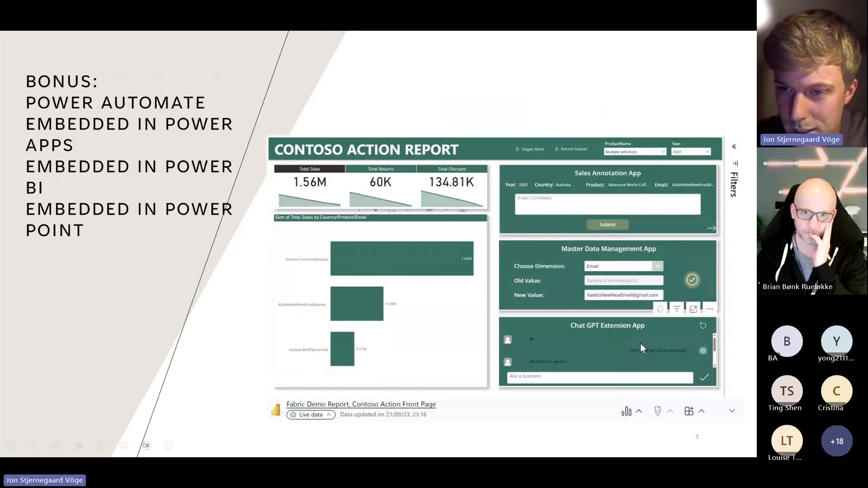
pyautogui.moveTo(714, 346); pyautogui.dragTo(716, 361)
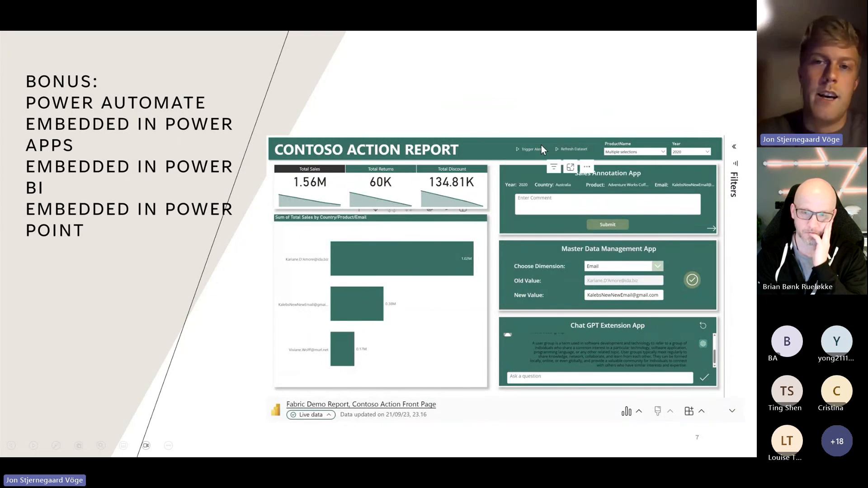